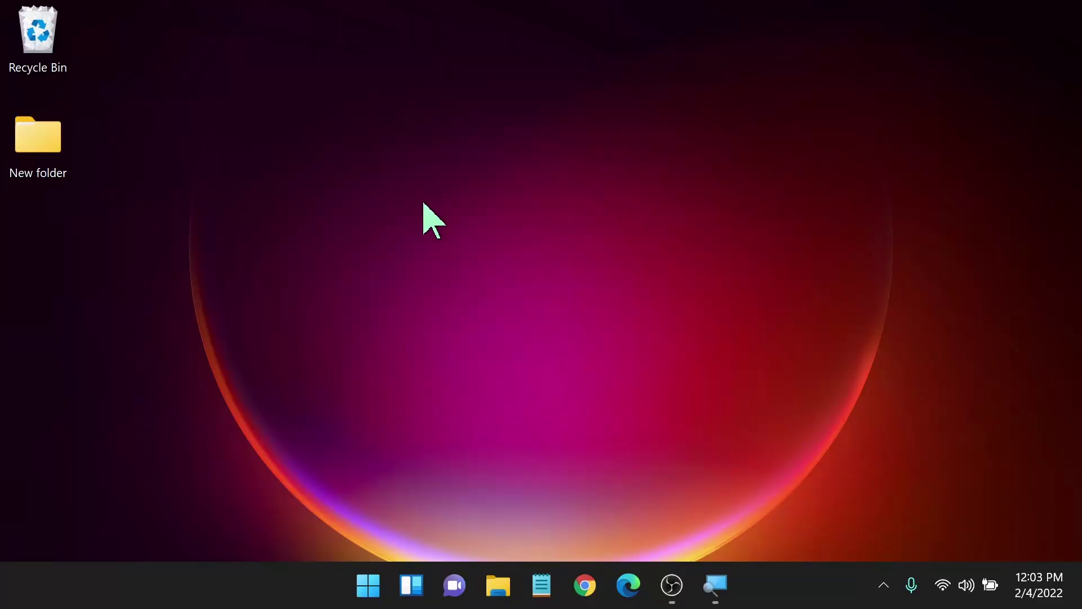
Open Personalization from the desktop's right-click menu and view its theme choices
right_click(424, 205)
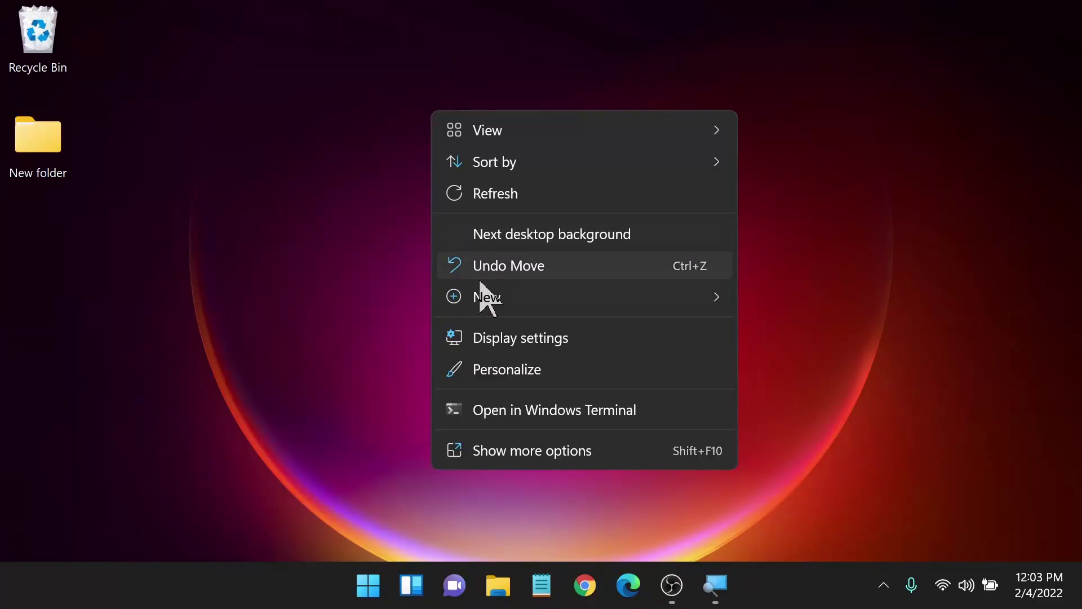
click(514, 374)
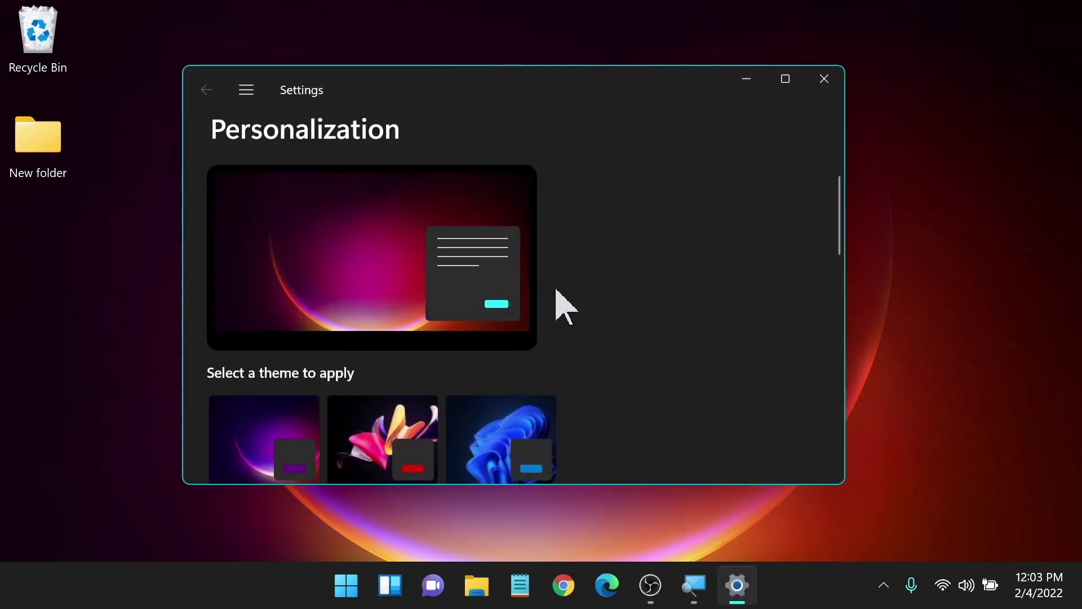
scroll(633, 410, down, 2)
scroll(626, 400, down, 5)
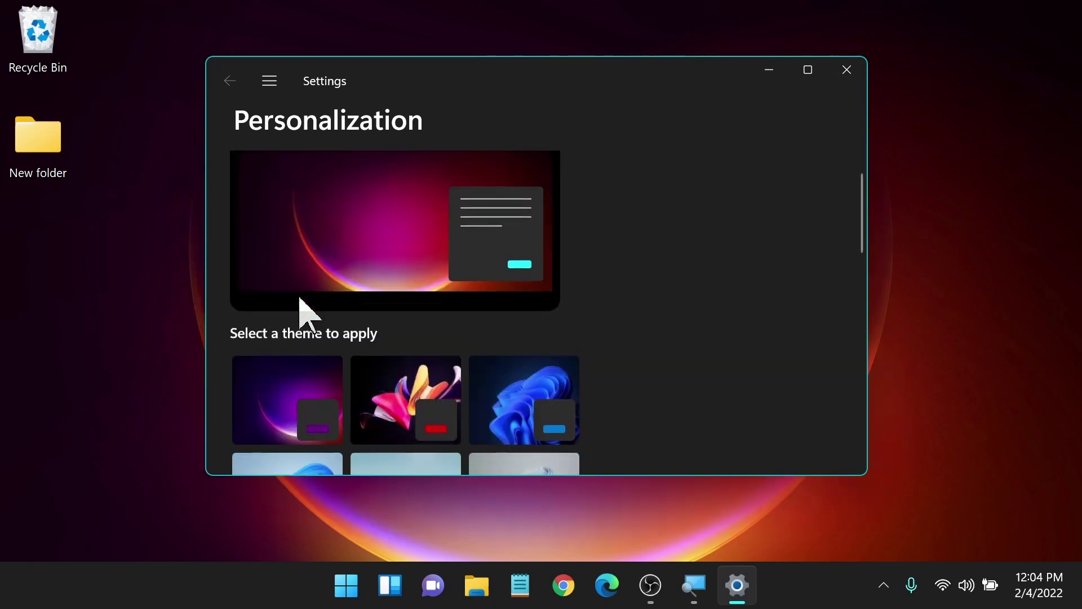
scroll(300, 304, down, 2)
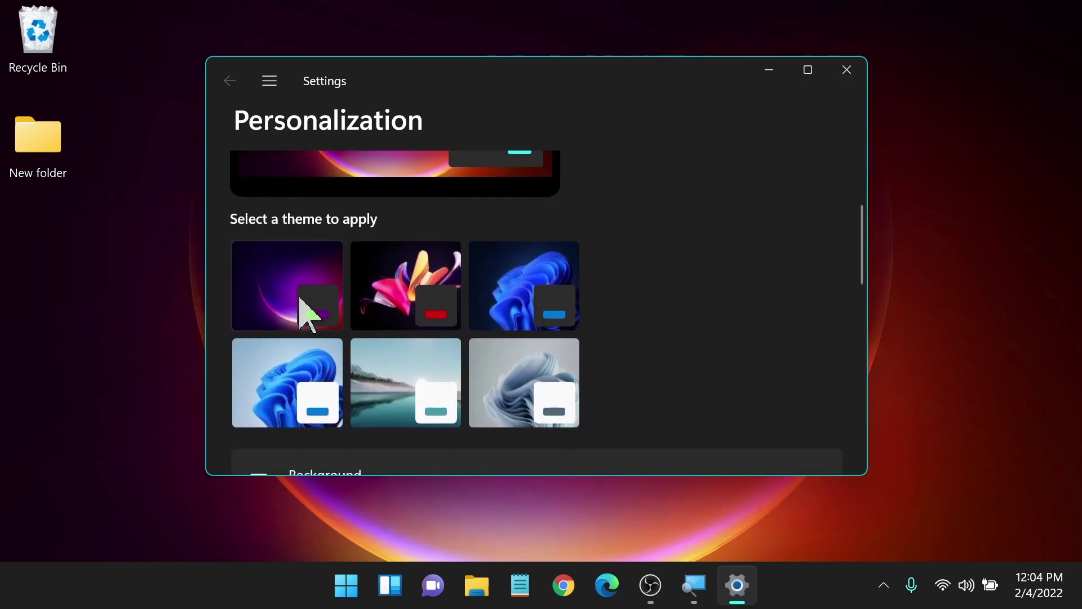
scroll(347, 344, down, 1)
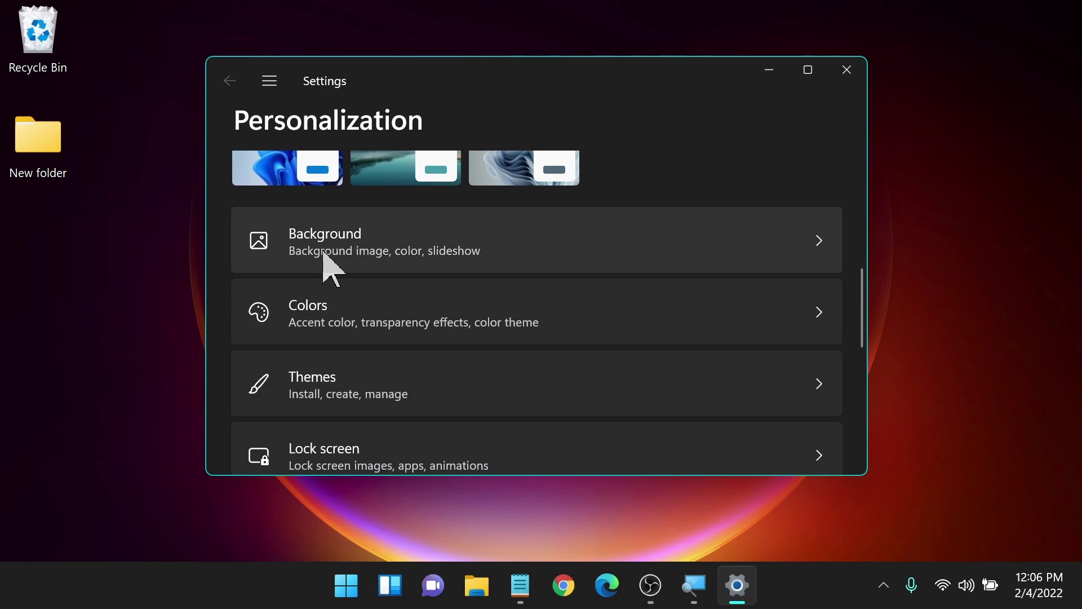
Scroll through the Personalization setting rows, such as Background, Colors, Themes and Fonts, to review them
scroll(324, 255, down, 3)
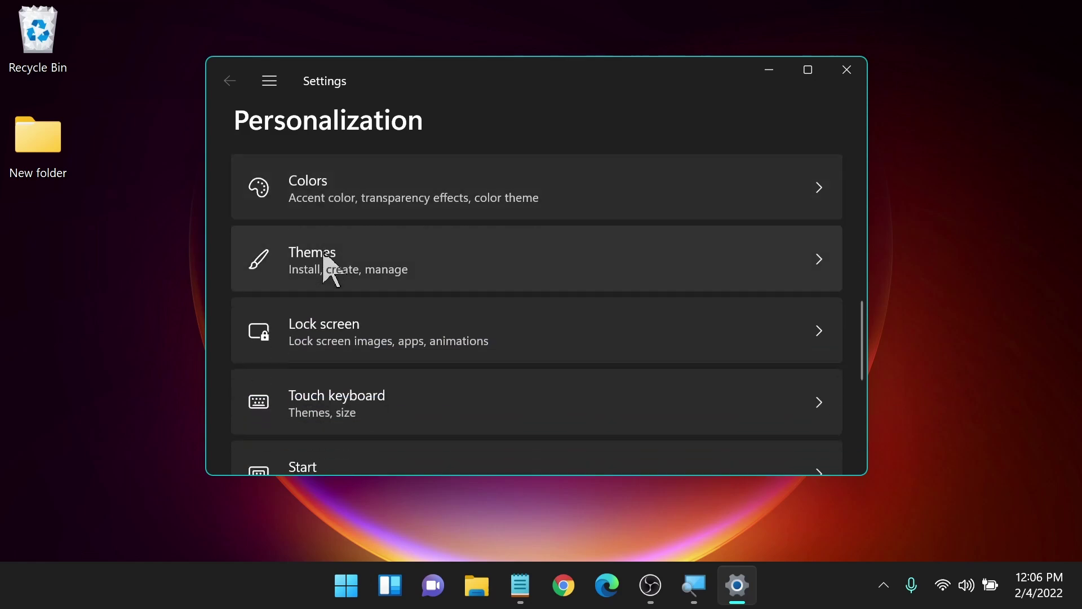
scroll(325, 262, down, 1)
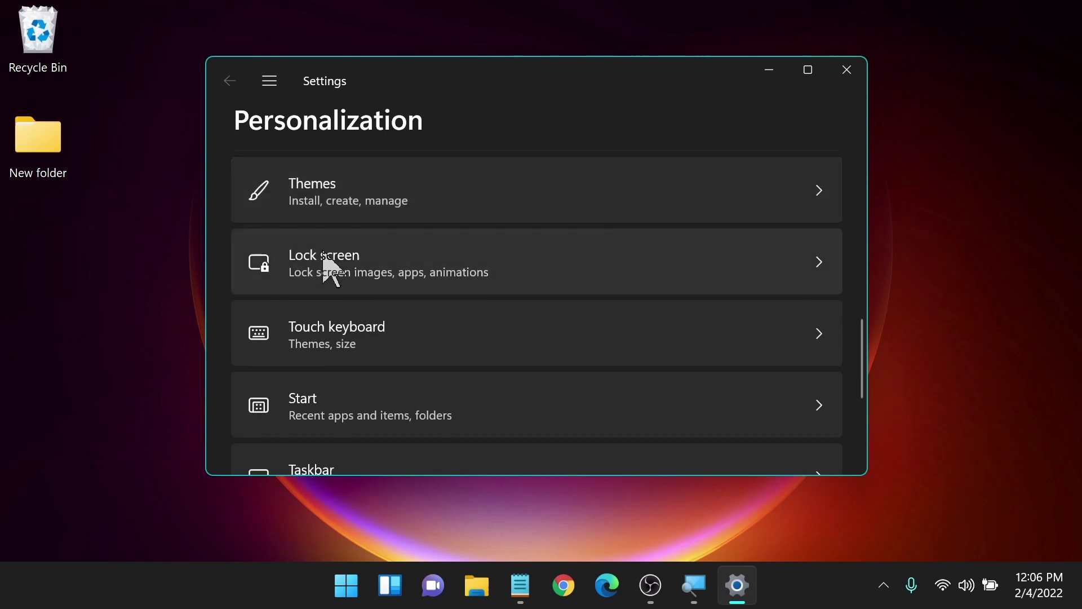
scroll(327, 256, down, 1)
scroll(326, 250, down, 1)
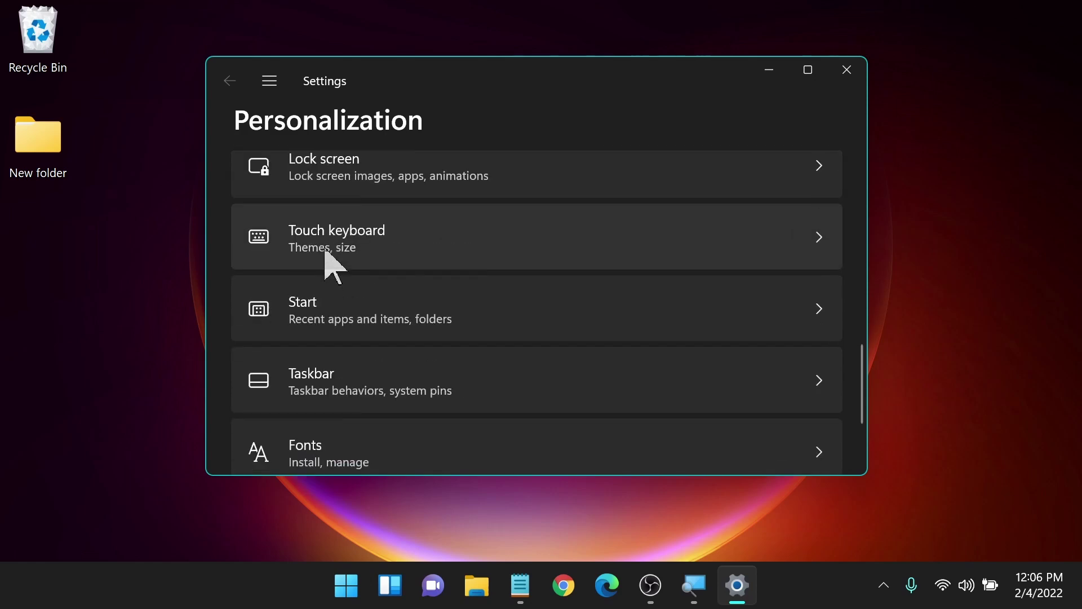
scroll(325, 250, down, 1)
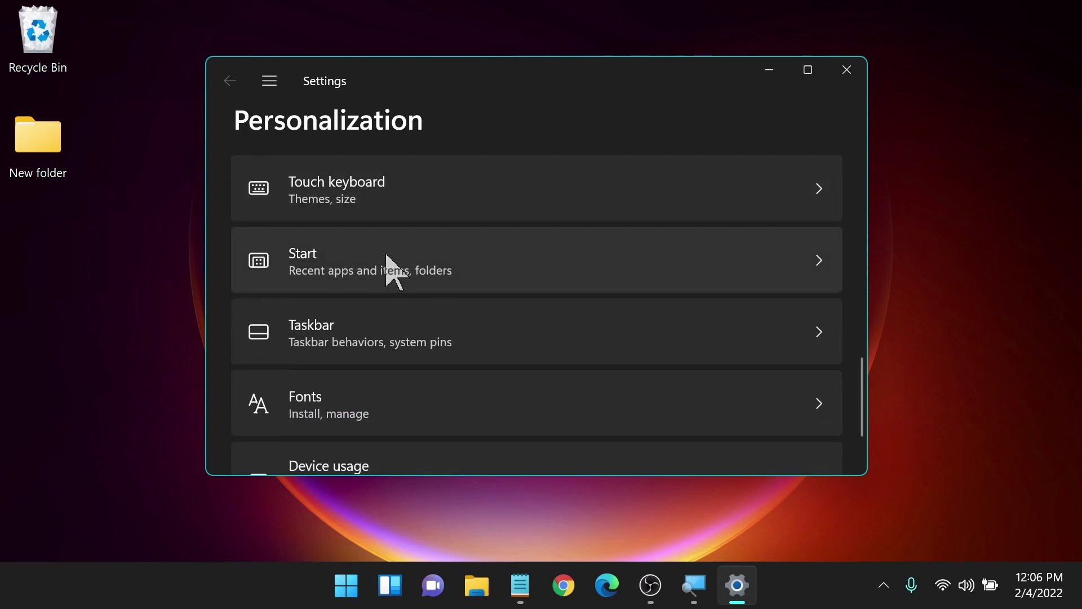
scroll(387, 260, down, 1)
scroll(353, 287, down, 1)
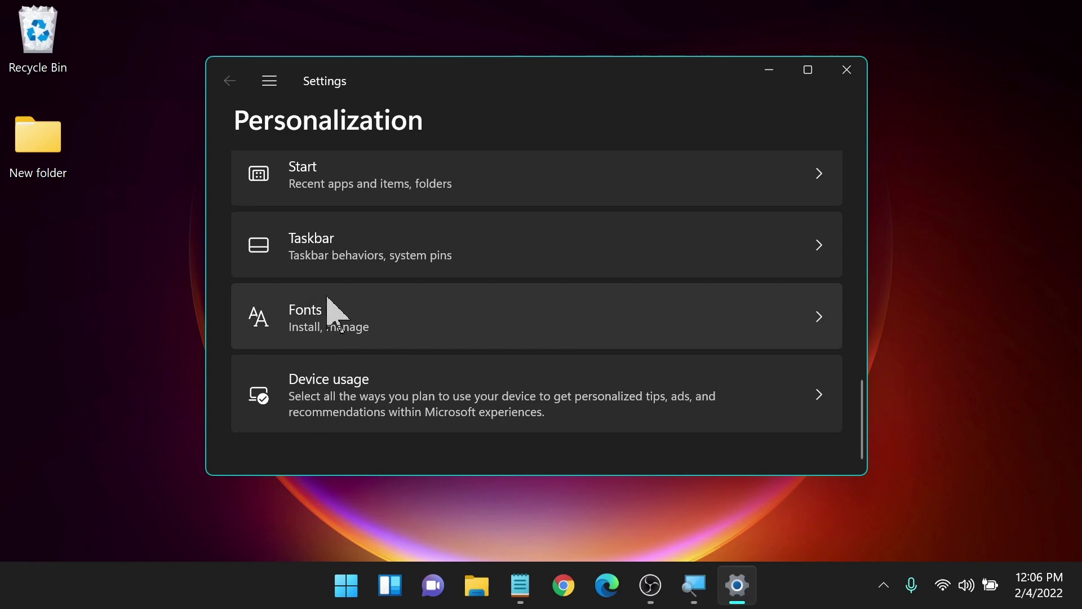
scroll(329, 301, up, 4)
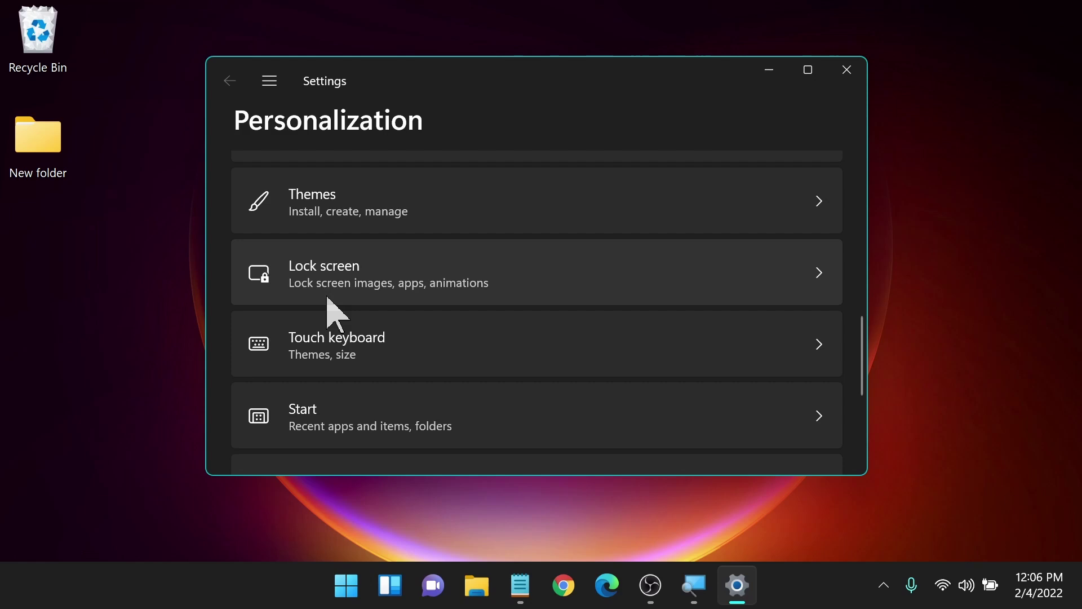
scroll(328, 298, up, 6)
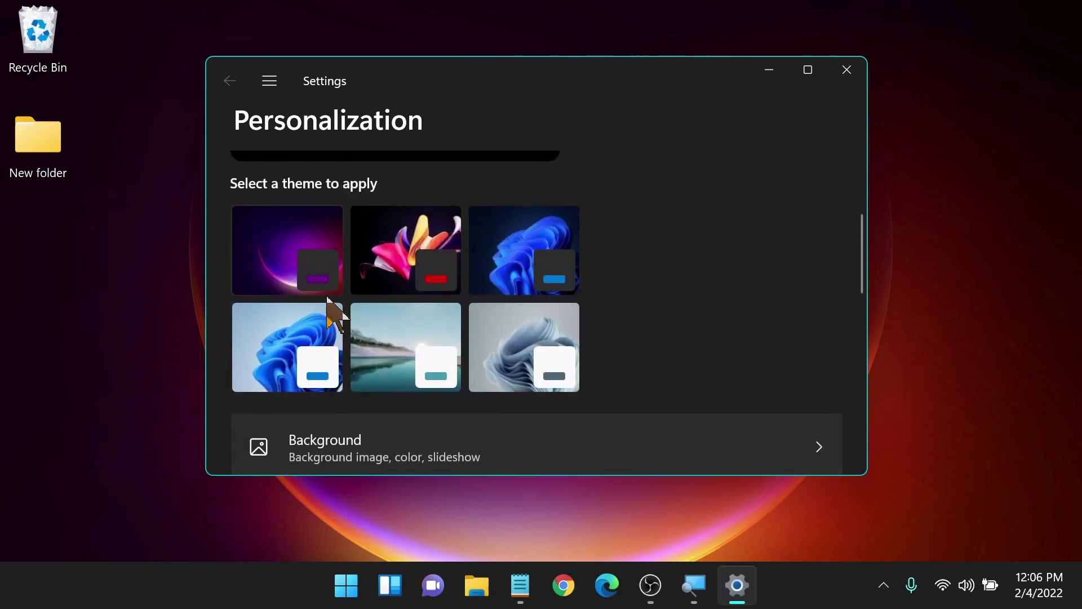
scroll(489, 302, down, 1)
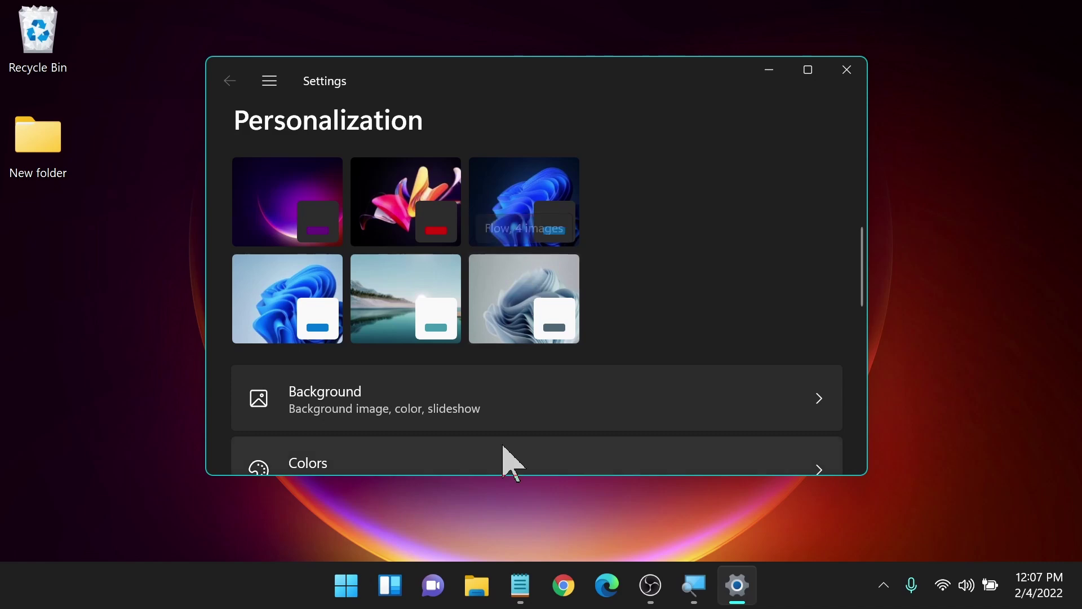
scroll(459, 442, down, 3)
scroll(440, 425, up, 5)
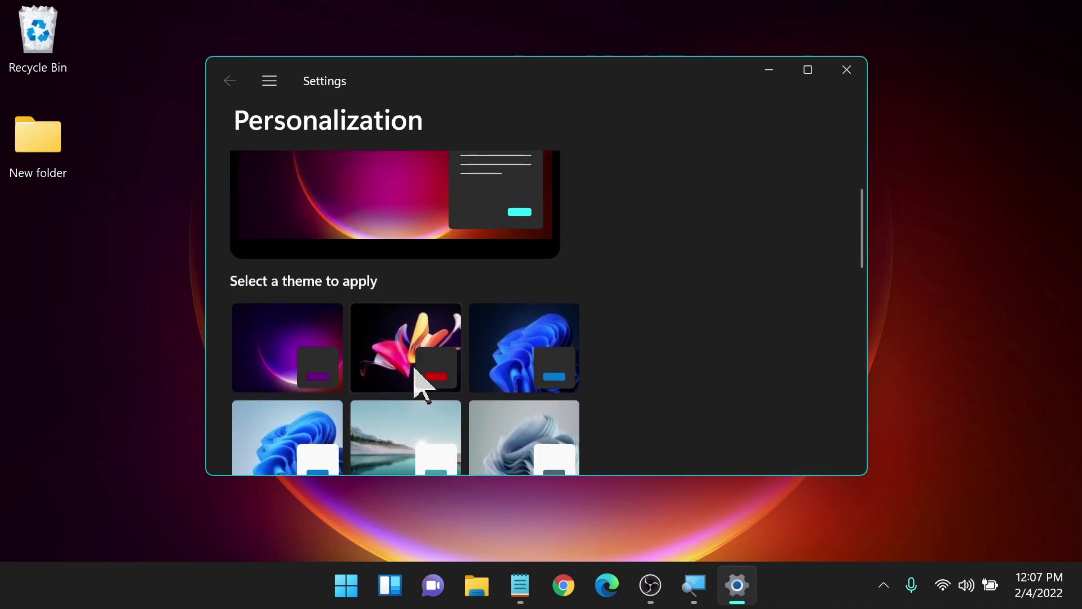
scroll(416, 374, down, 1)
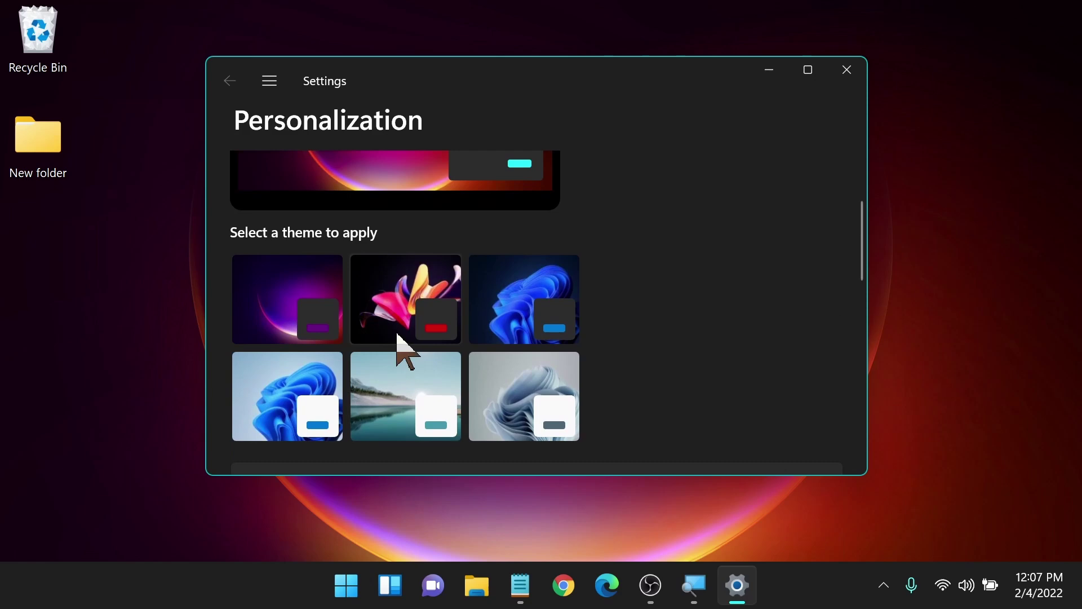
scroll(399, 337, down, 1)
scroll(342, 361, down, 4)
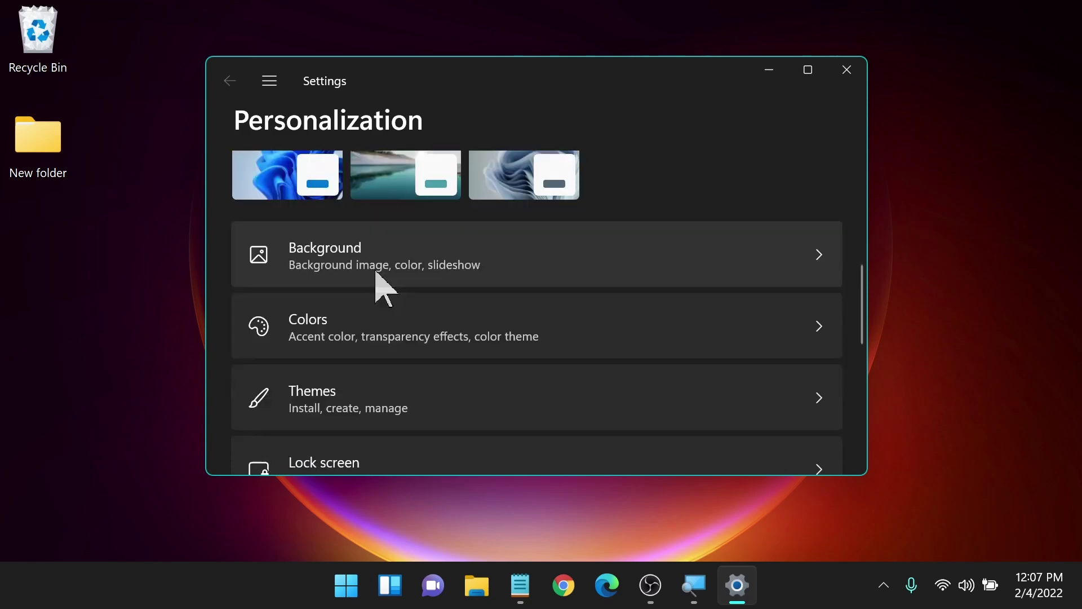
Open Background and check the background type list, keeping the Glow slideshow unchanged
click(378, 248)
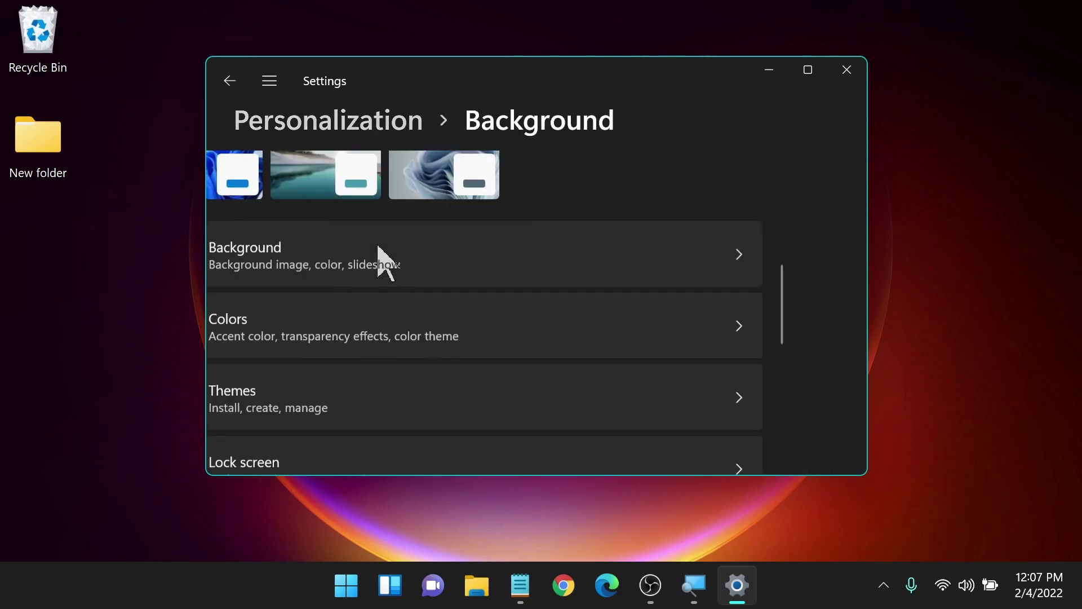
scroll(626, 341, down, 4)
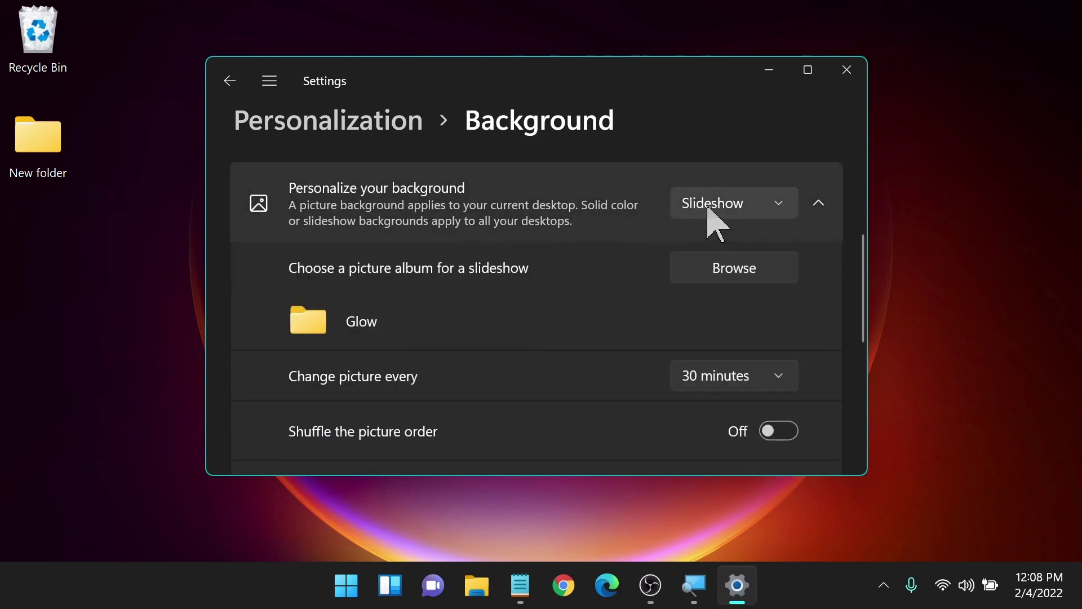
click(712, 214)
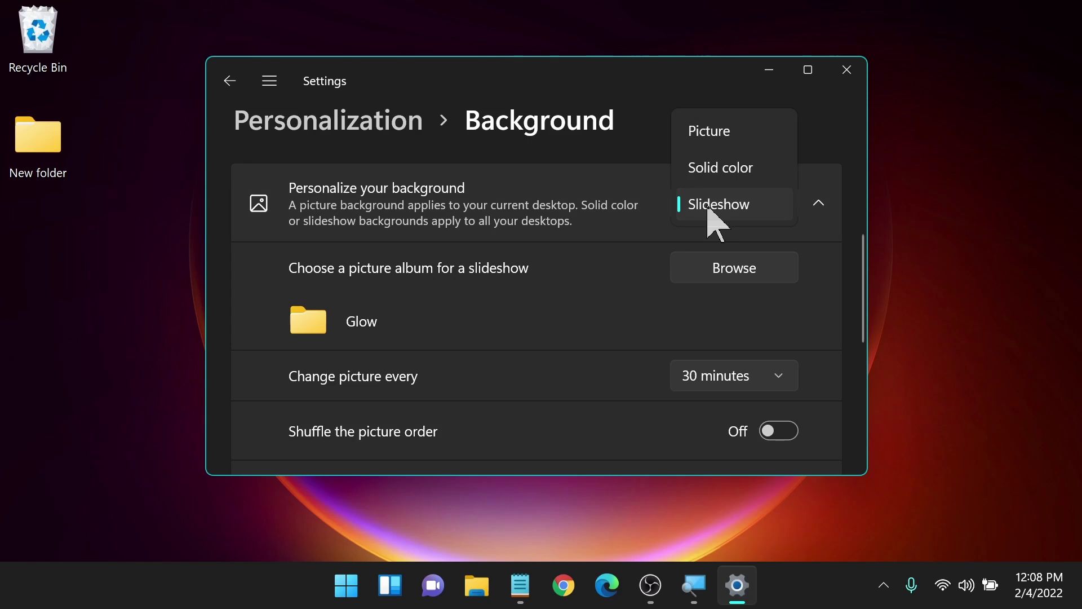
click(712, 204)
scroll(585, 314, down, 3)
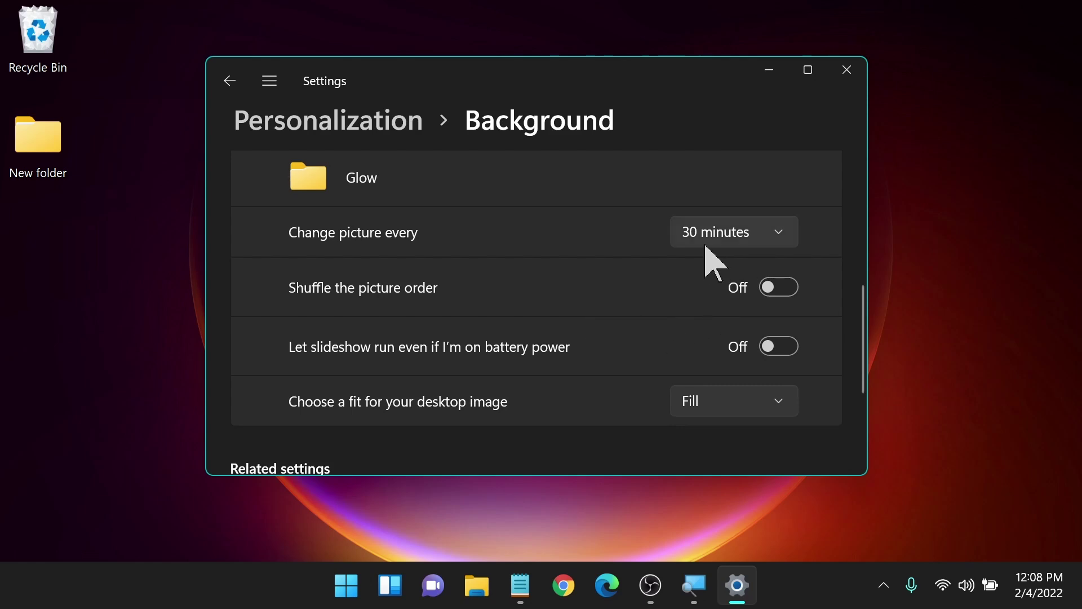
scroll(399, 278, up, 2)
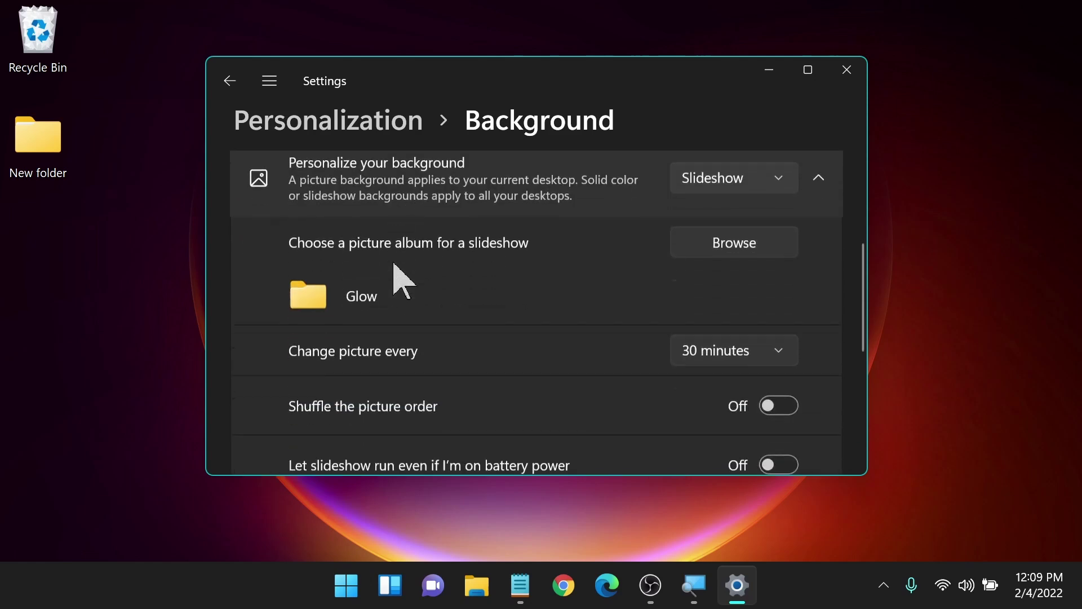
scroll(527, 394, down, 2)
scroll(599, 392, up, 1)
scroll(598, 393, up, 5)
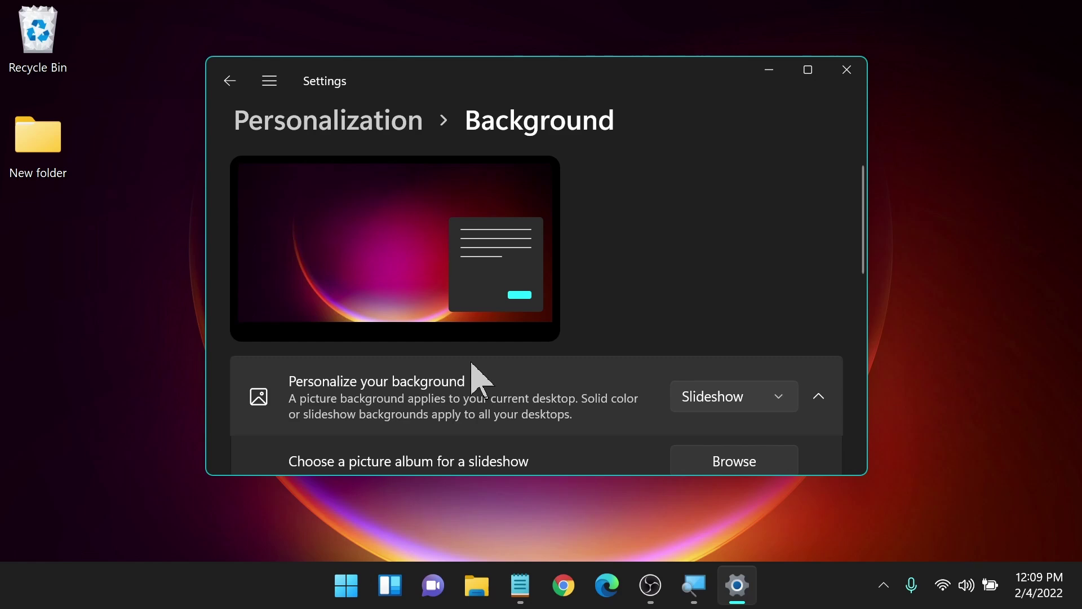
Go back to the Personalization page and open the Colors settings
key(alt+Left)
scroll(472, 365, down, 3)
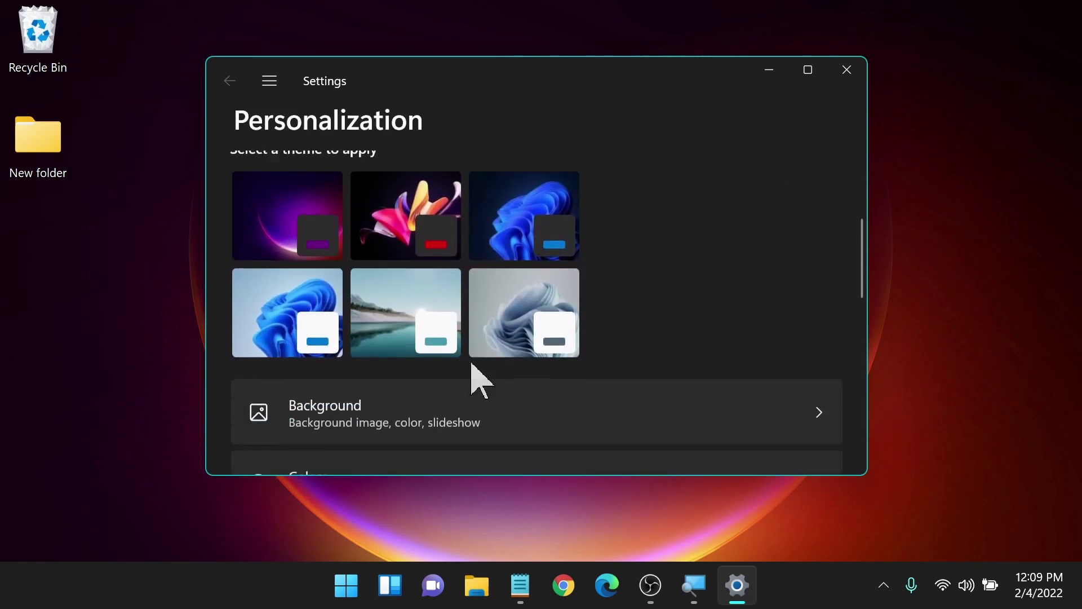
scroll(472, 364, down, 3)
click(333, 324)
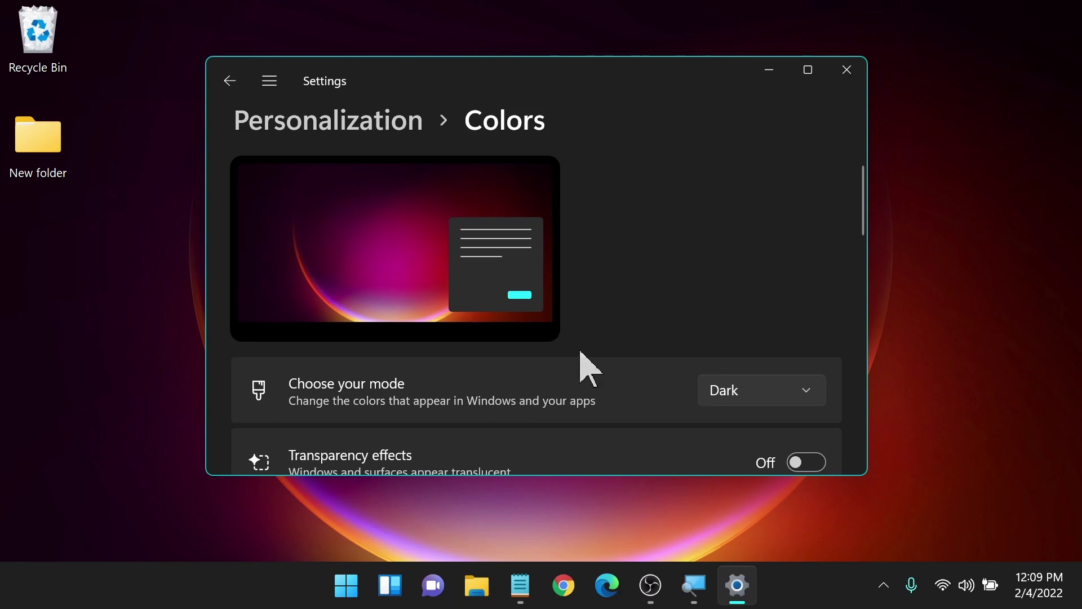
Try Light mode, revert to Dark, then set Choose your mode to Custom
scroll(592, 373, down, 2)
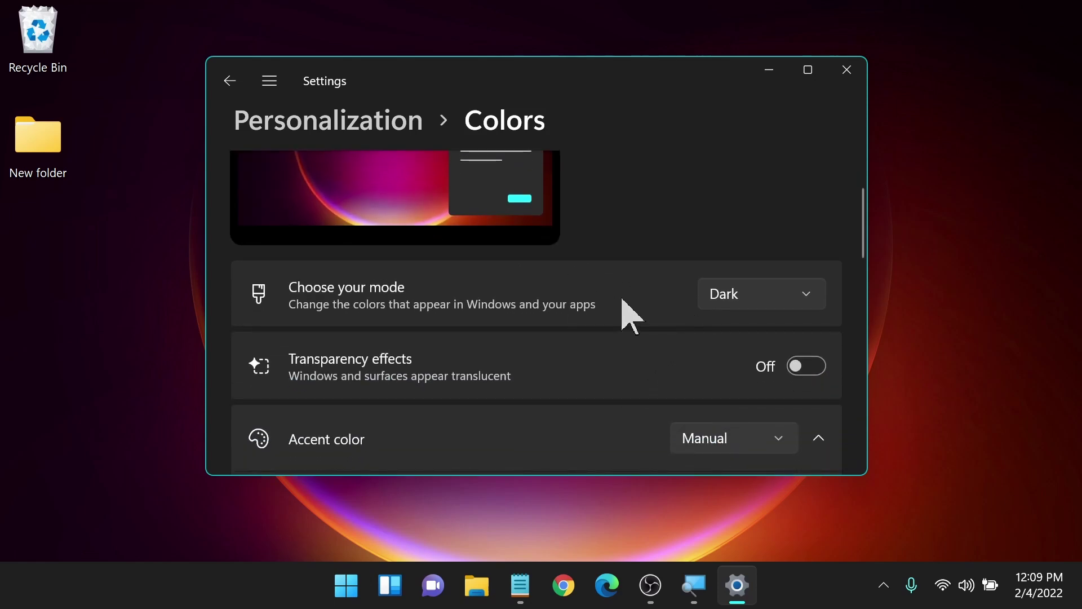
click(723, 288)
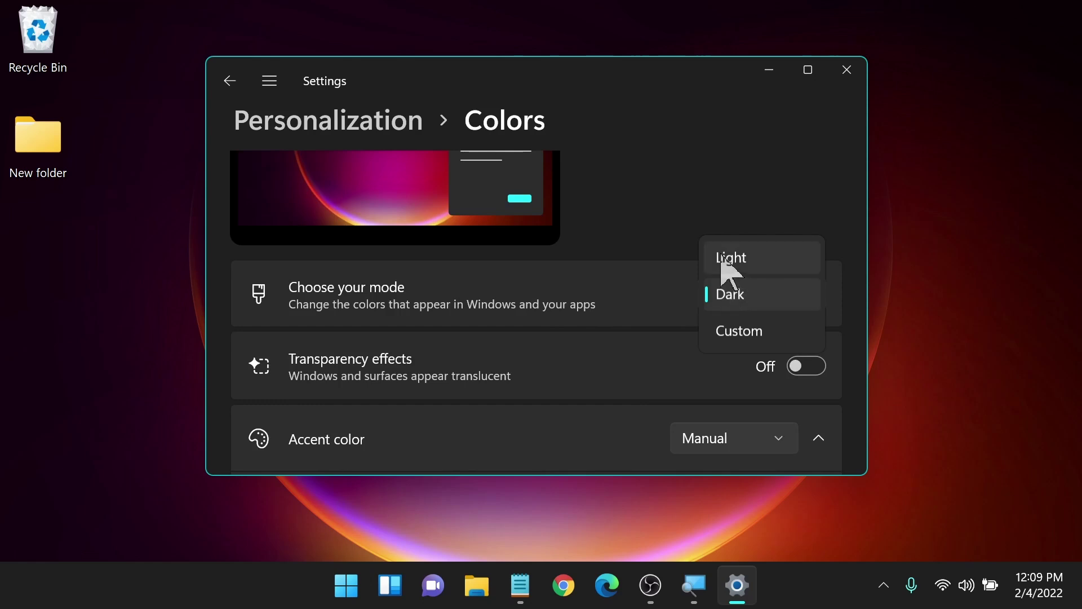
click(723, 257)
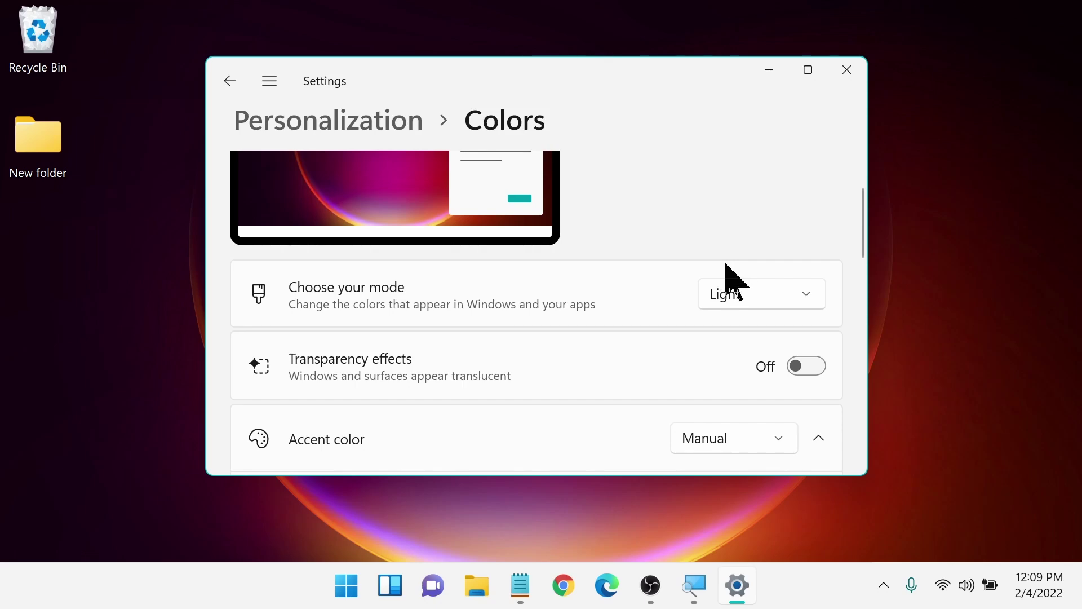
click(743, 300)
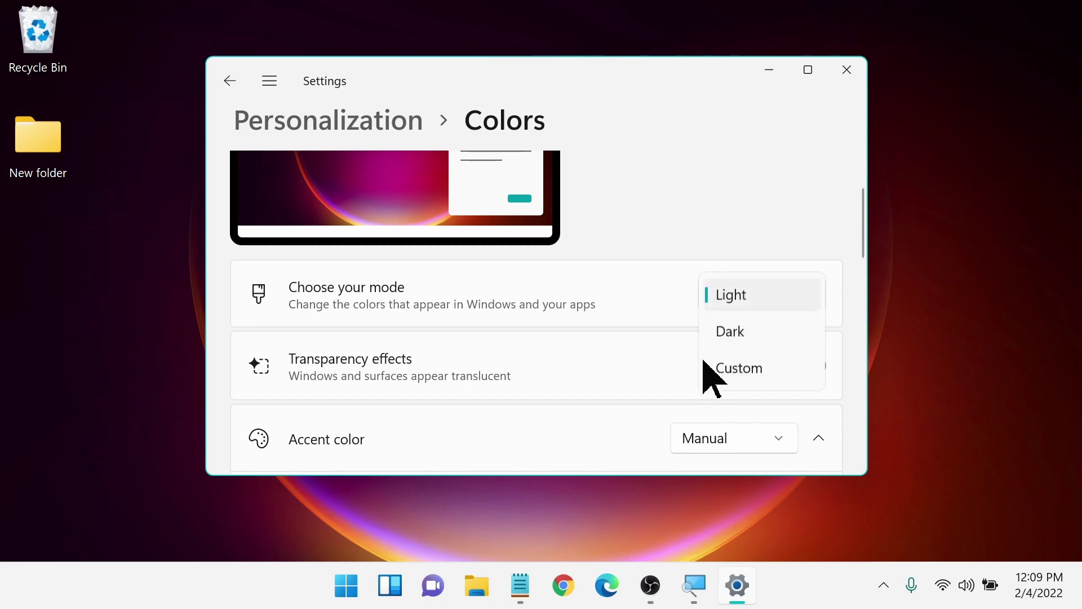
click(746, 328)
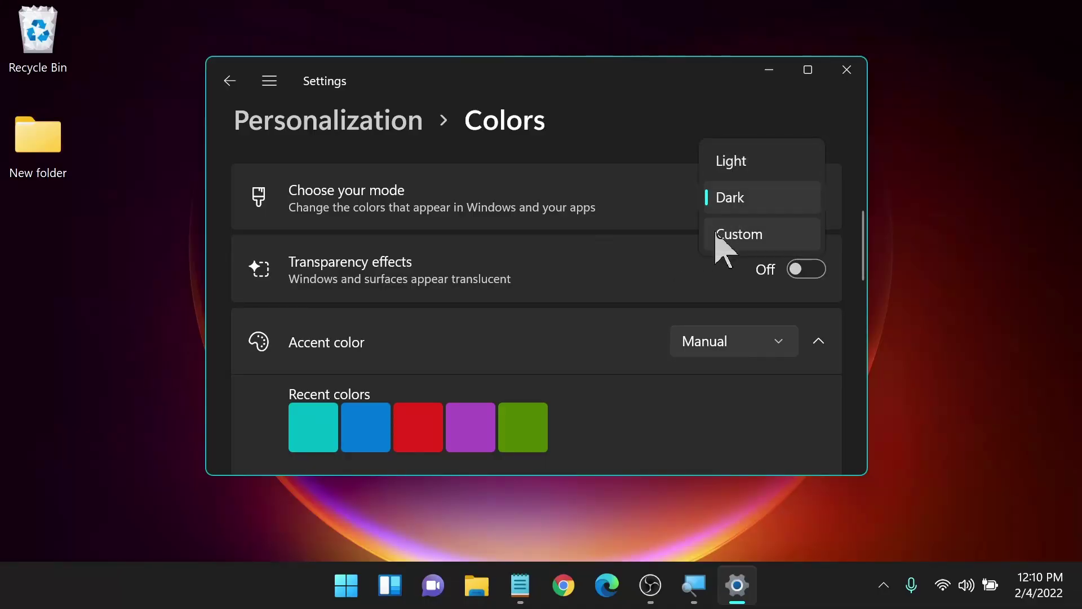
click(720, 234)
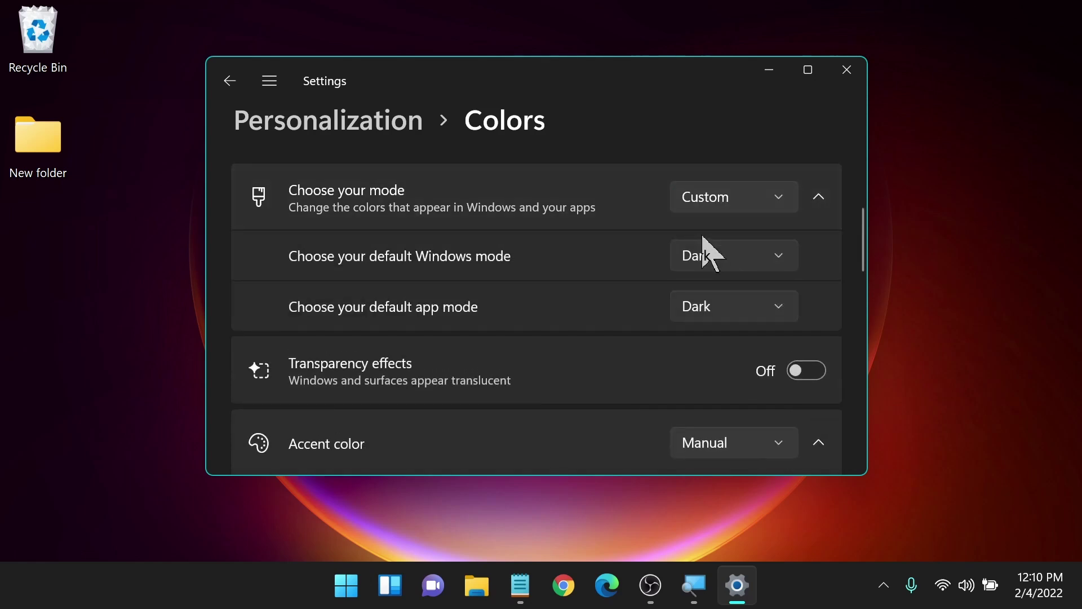
scroll(623, 256, up, 2)
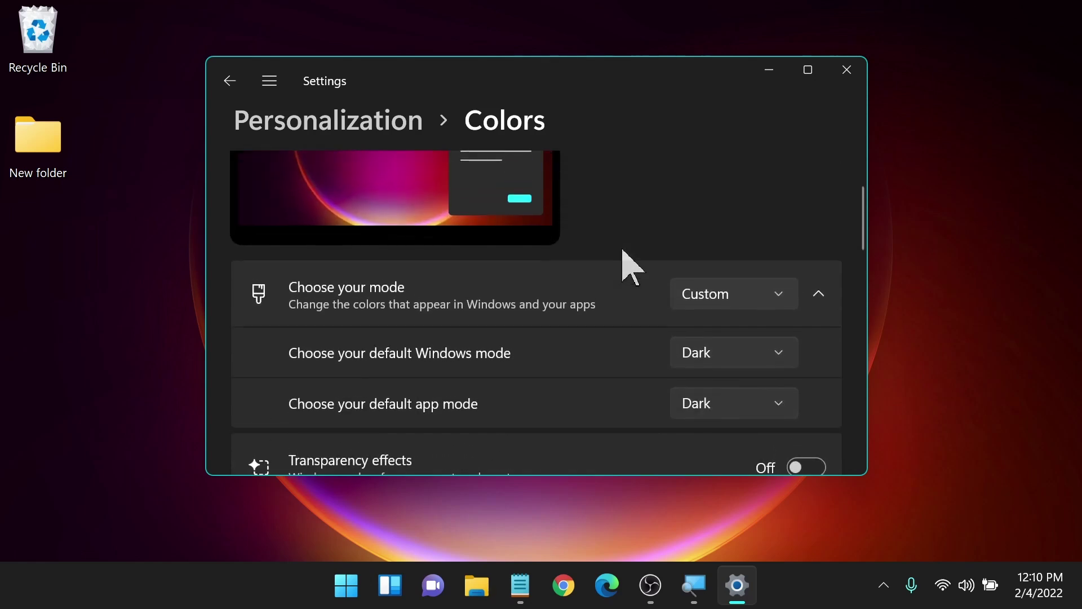
scroll(630, 268, down, 1)
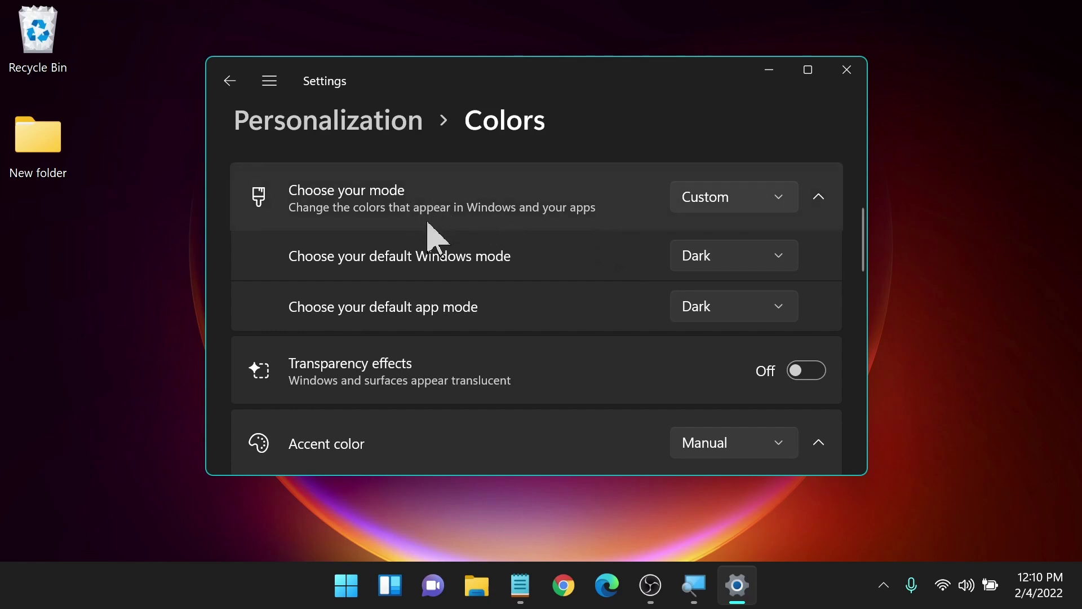
Switch the default app mode to Light, check the Start menu, then return it to Dark
click(684, 302)
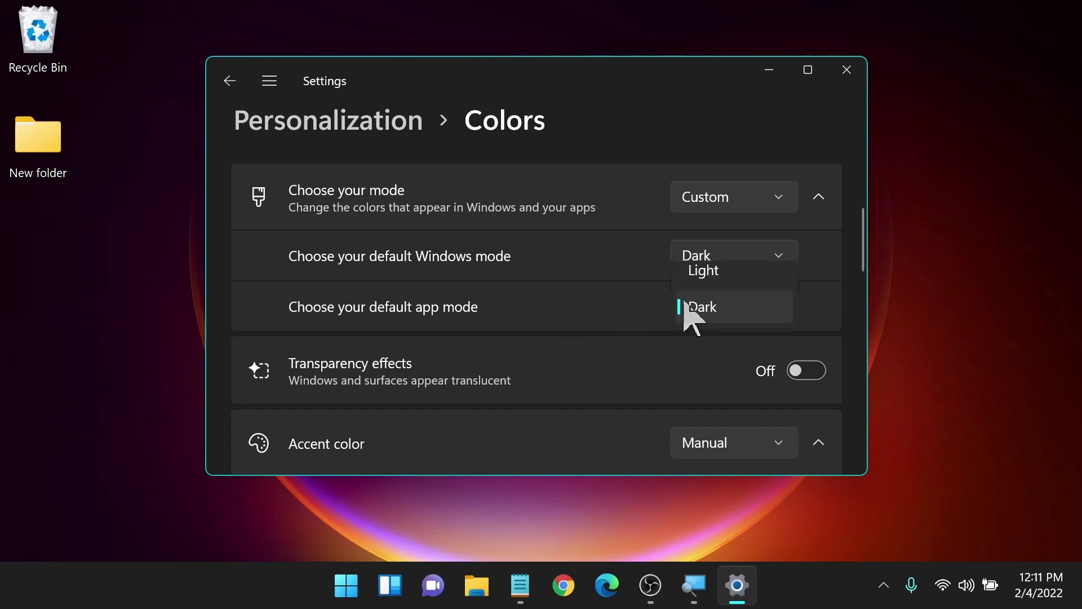
click(705, 277)
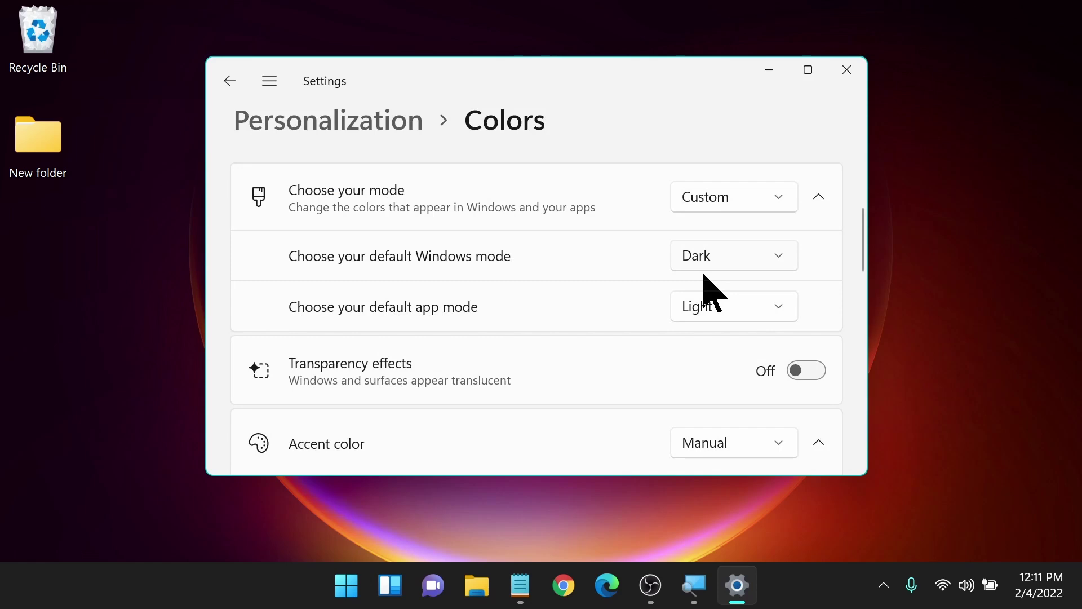
mouse_move(600, 72)
mouse_down()
mouse_move(656, 125)
mouse_move(596, 82)
mouse_move(575, 82)
mouse_move(586, 81)
mouse_up()
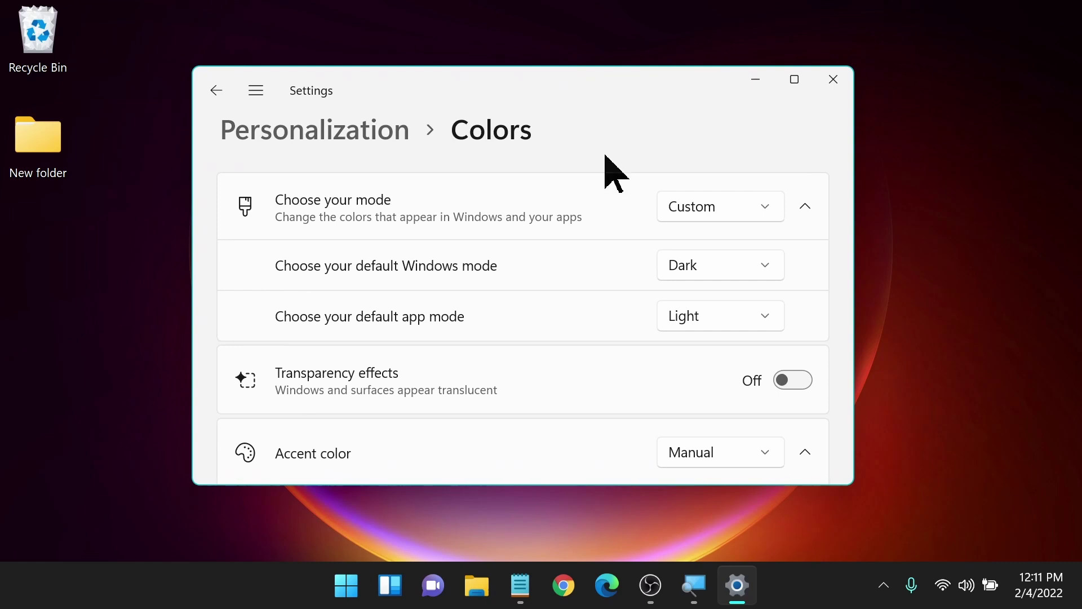
key(super)
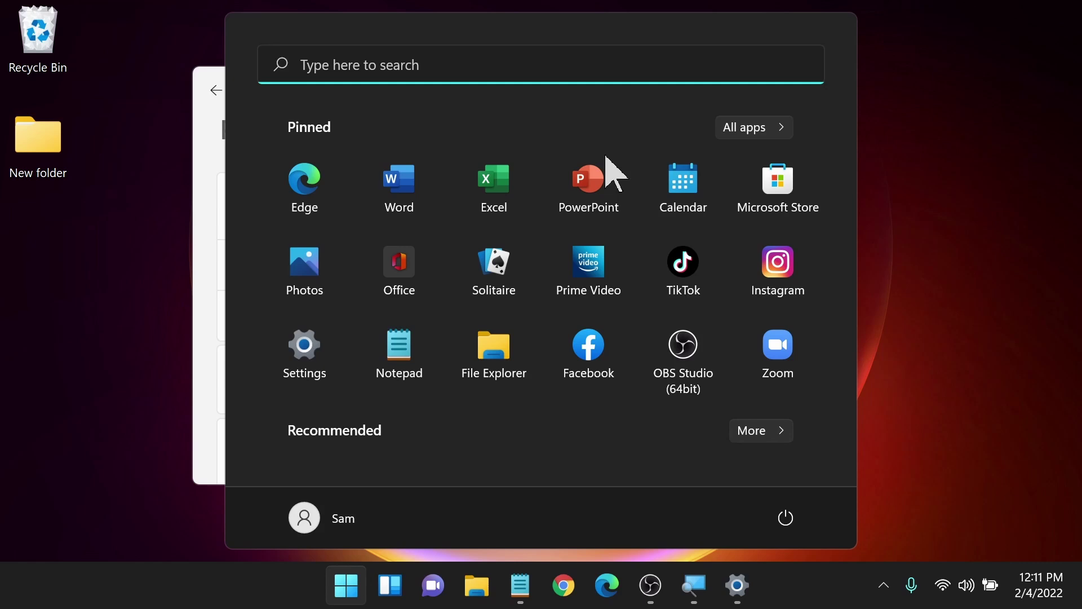
key(Escape)
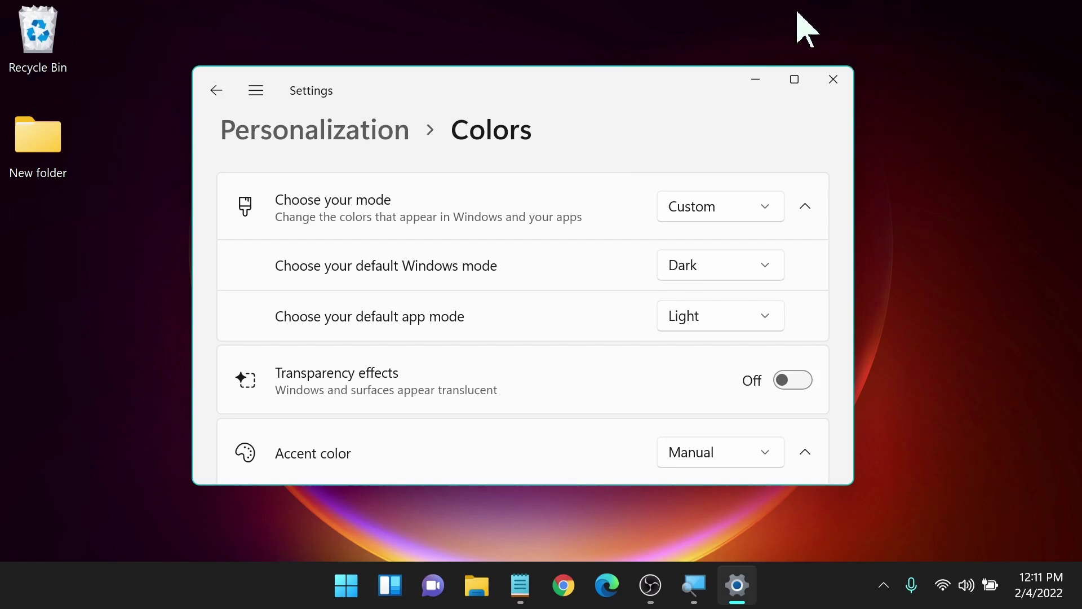
click(693, 313)
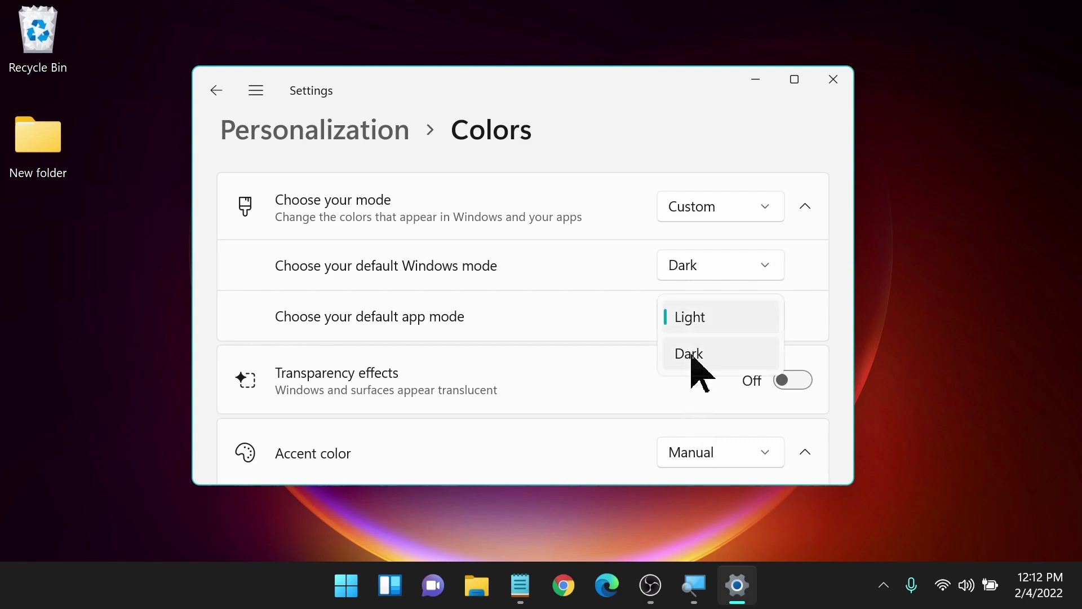
click(693, 355)
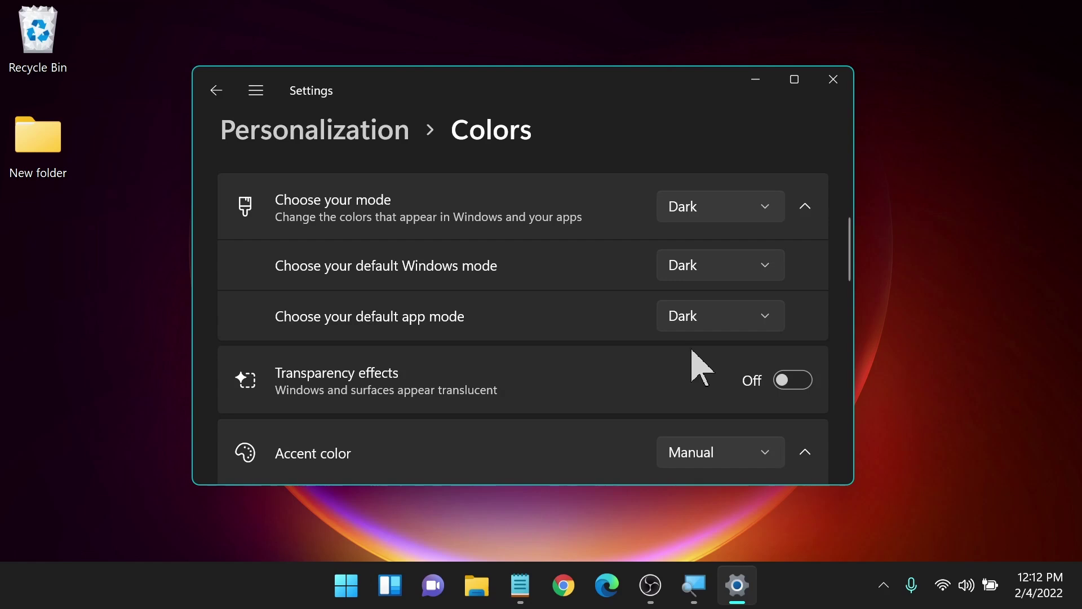
scroll(692, 351, down, 3)
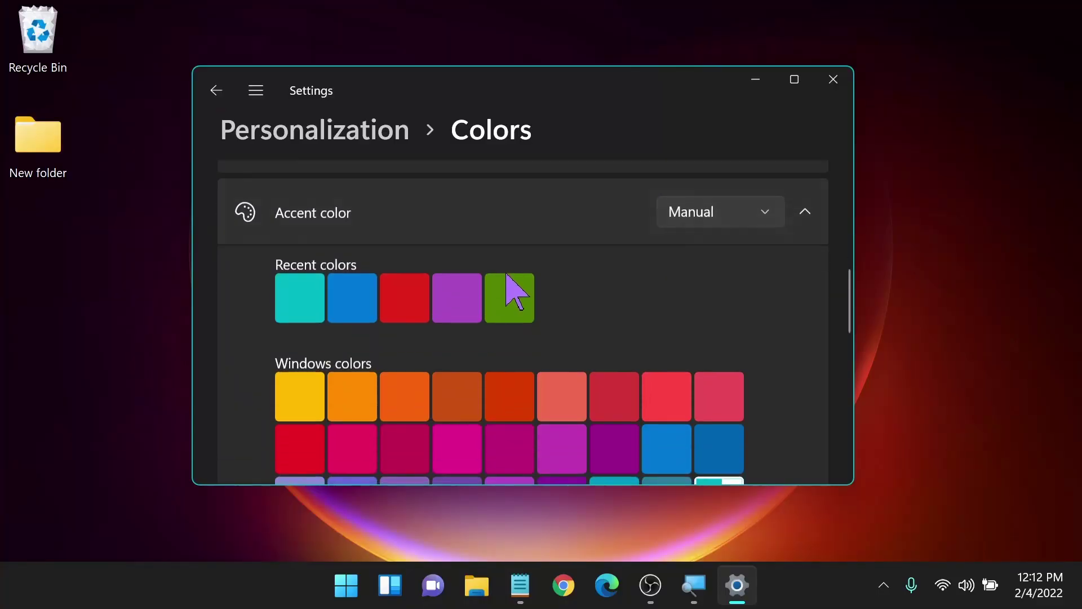
scroll(507, 275, down, 1)
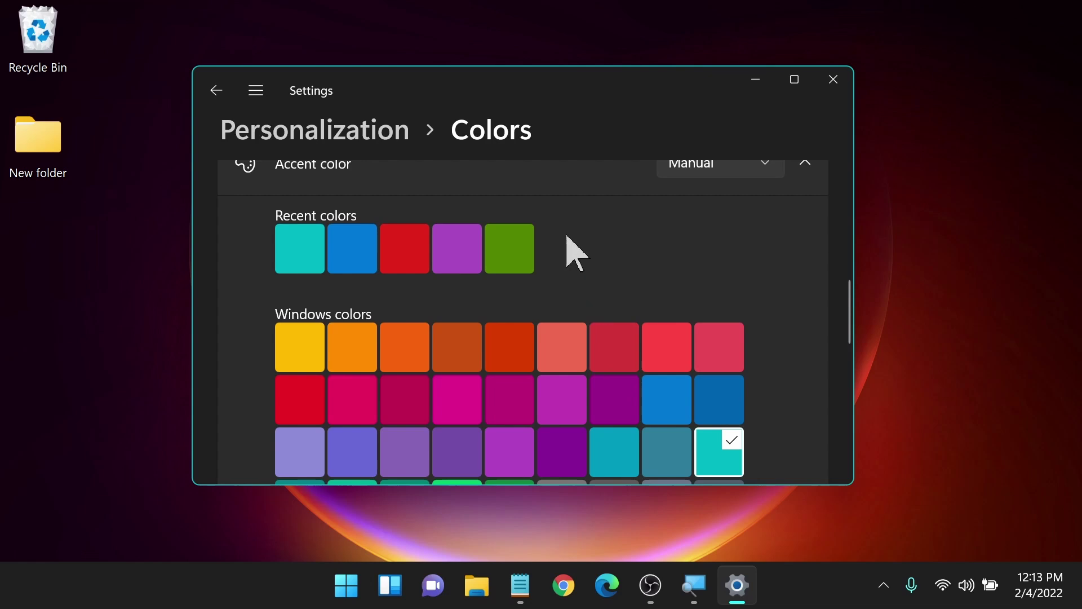
Try dark orange, red, grey and yellow accent colours, settling on lavender
mouse_move(524, 87)
mouse_down()
mouse_move(496, 100)
mouse_move(361, 101)
mouse_move(375, 79)
mouse_move(548, 99)
mouse_move(498, 97)
mouse_move(485, 79)
mouse_move(506, 81)
mouse_up()
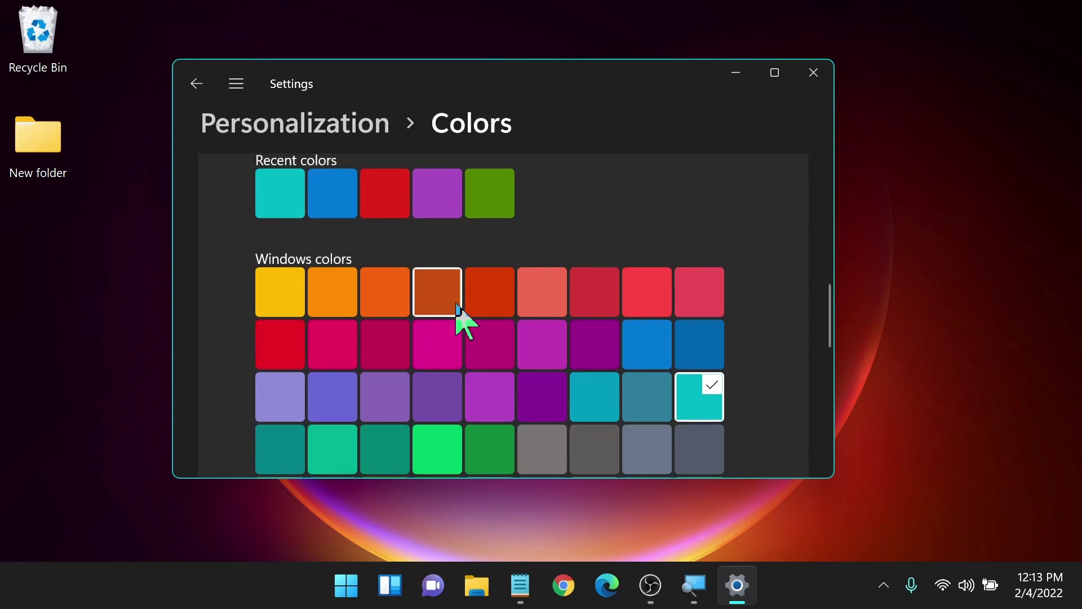
click(445, 282)
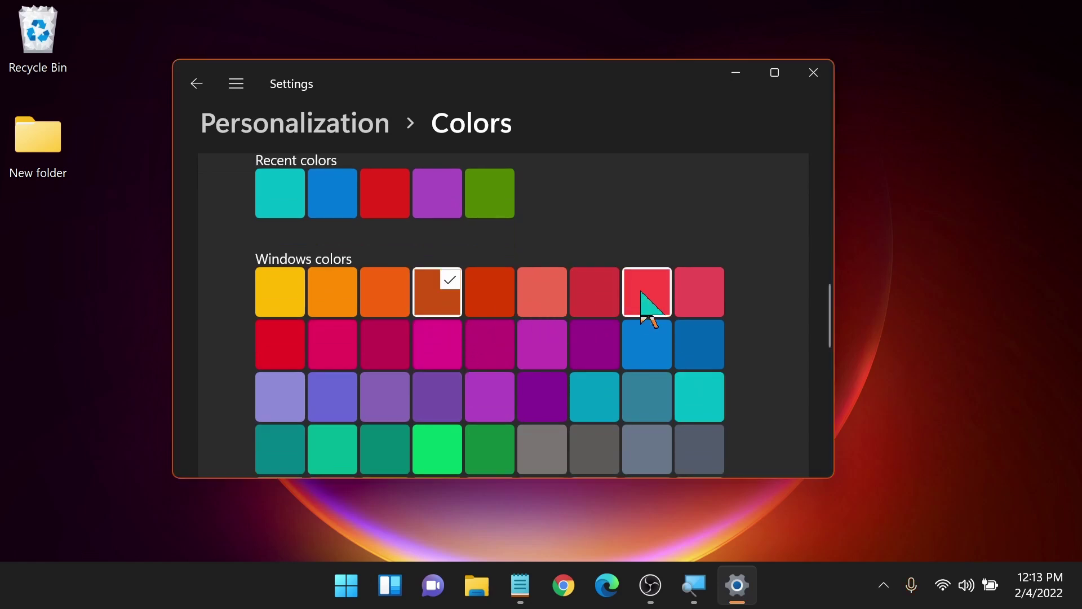
click(651, 312)
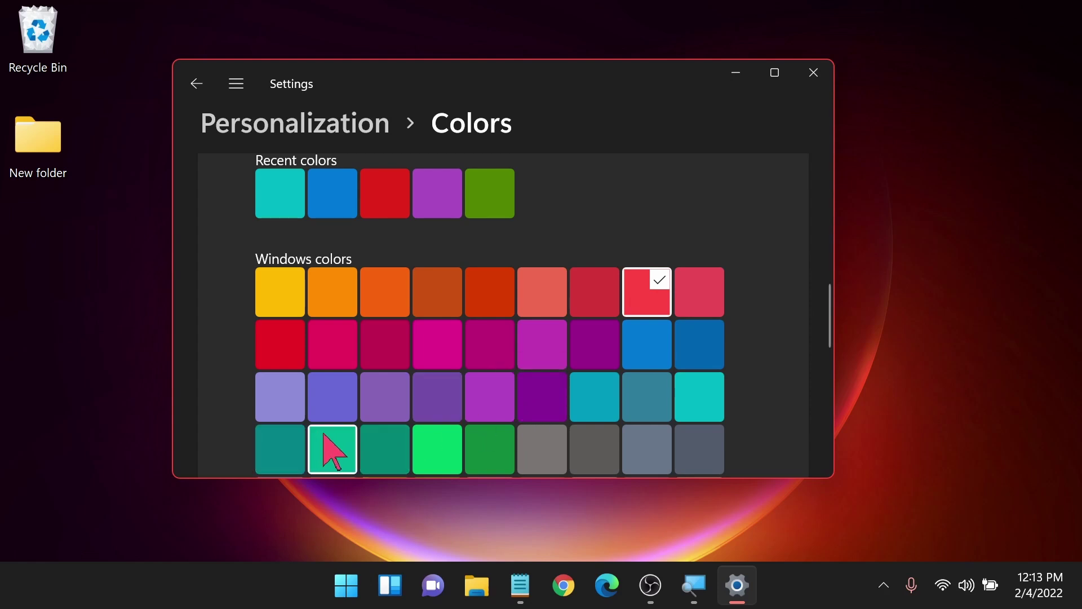
click(527, 443)
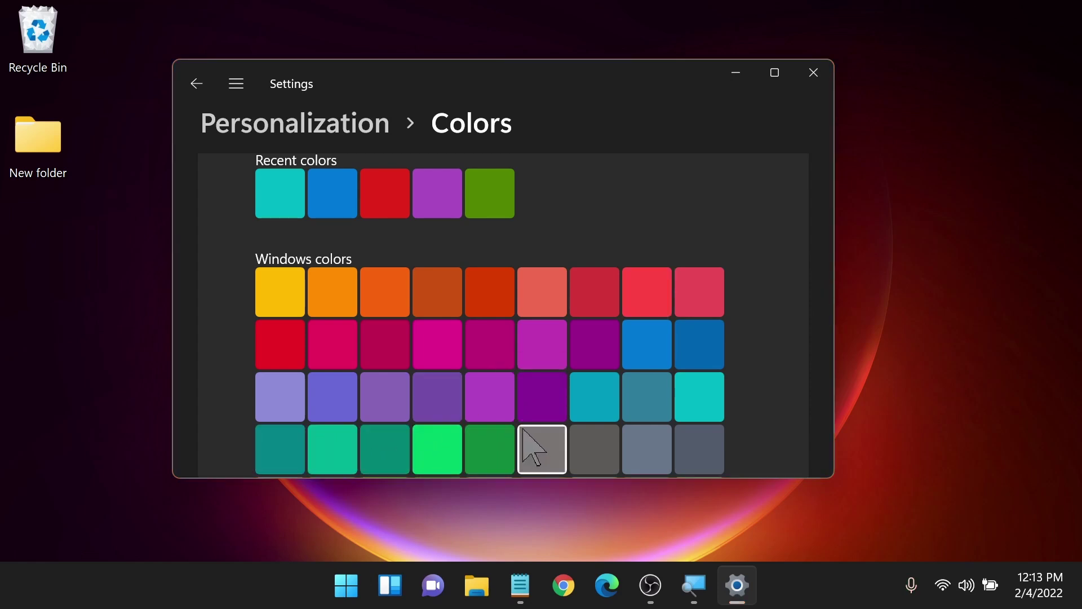
click(274, 298)
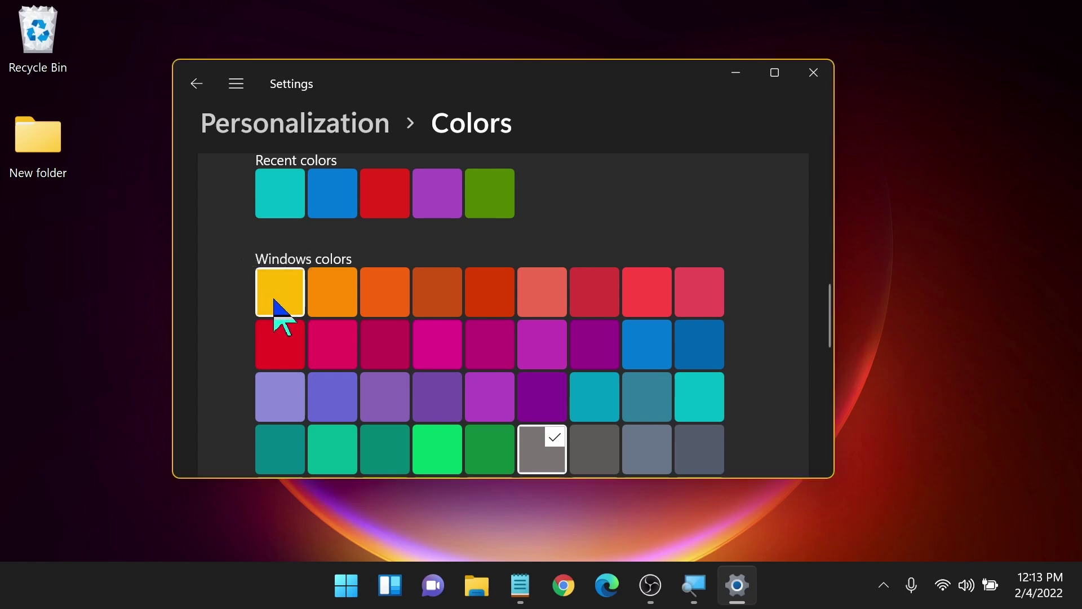
scroll(277, 300, down, 3)
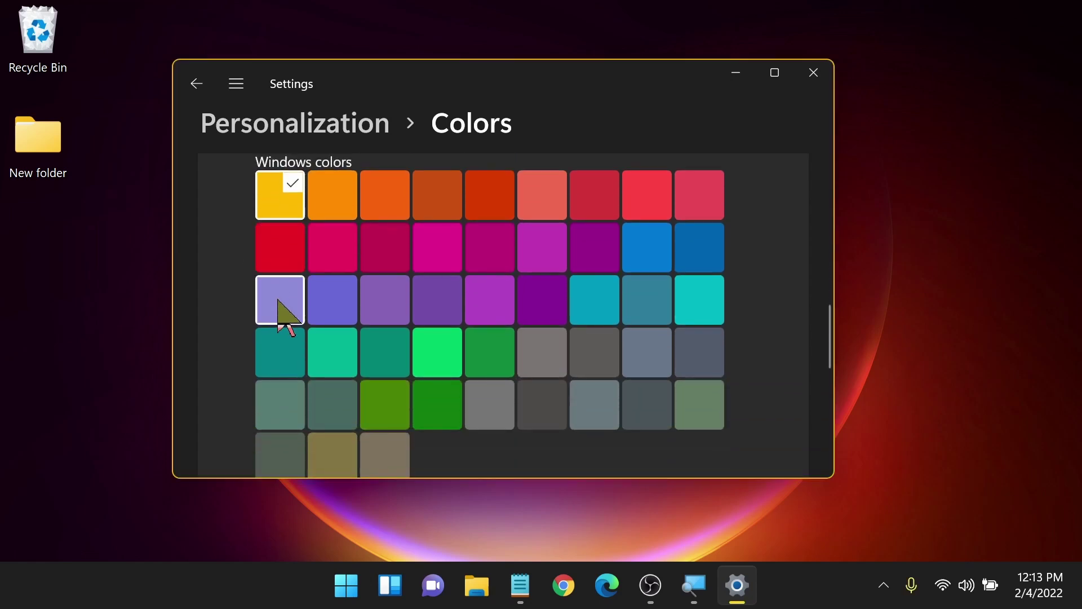
scroll(290, 321, up, 2)
scroll(295, 318, down, 1)
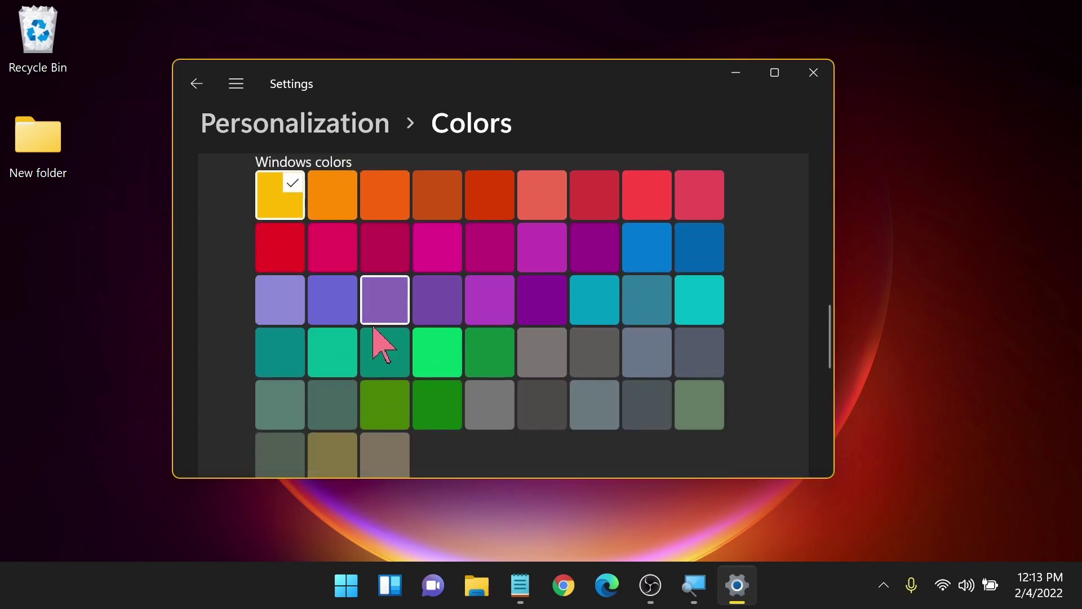
click(270, 319)
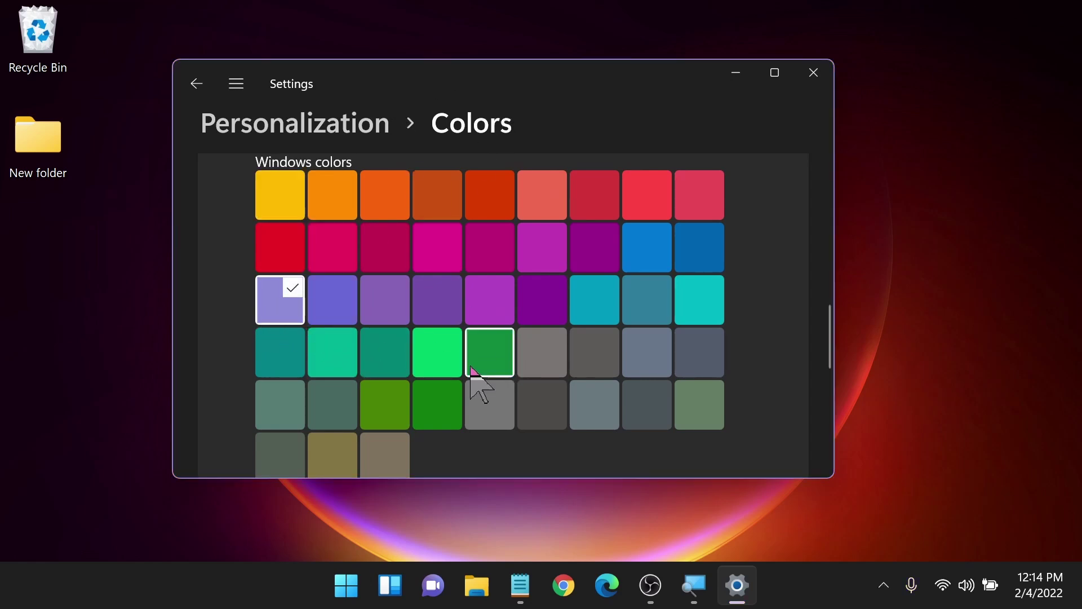
Open the custom accent colour picker below the Windows colours
scroll(474, 375, down, 3)
scroll(473, 375, down, 1)
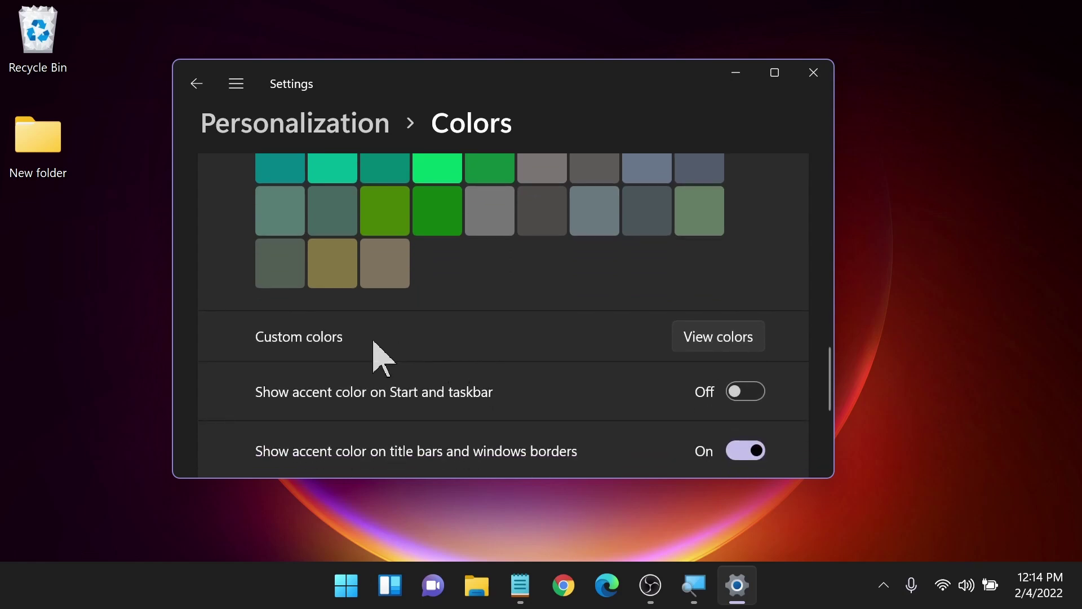
click(701, 345)
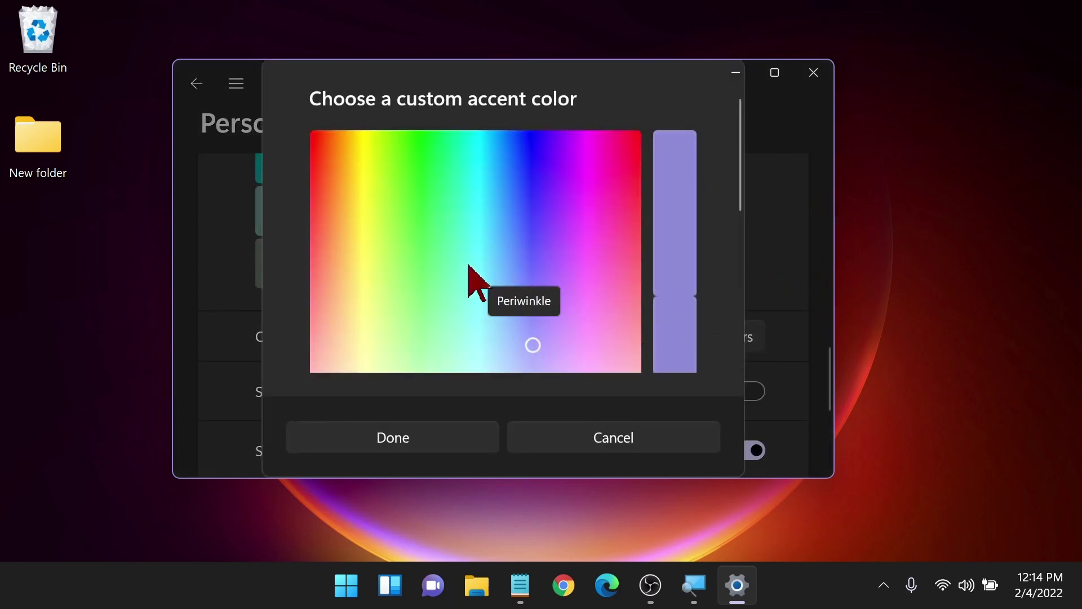
Pick bright green in the custom colour spectrum and apply it with Done
click(441, 202)
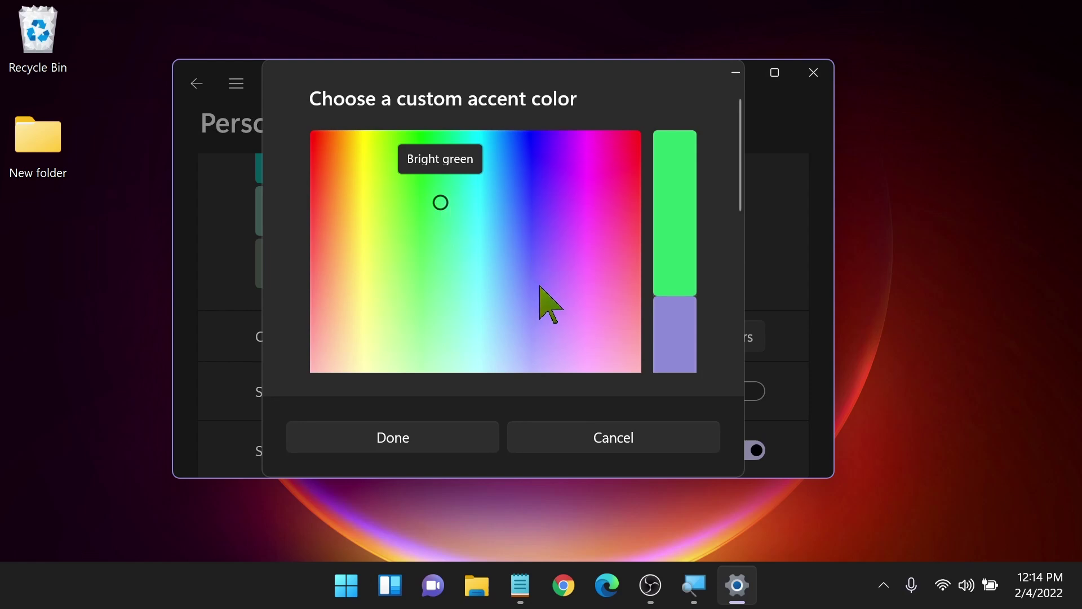
scroll(564, 349, down, 5)
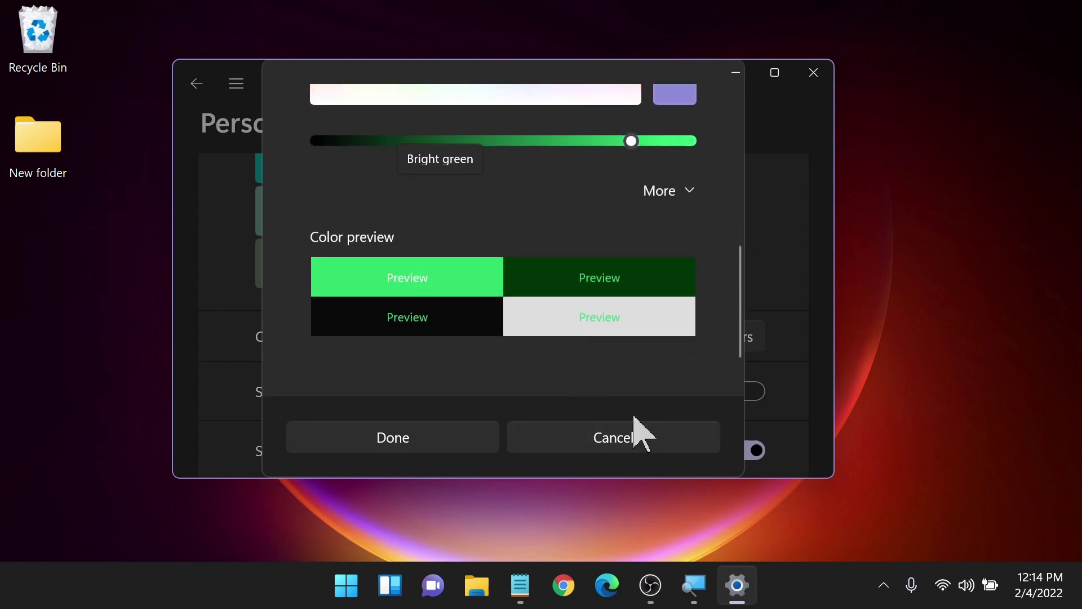
click(405, 441)
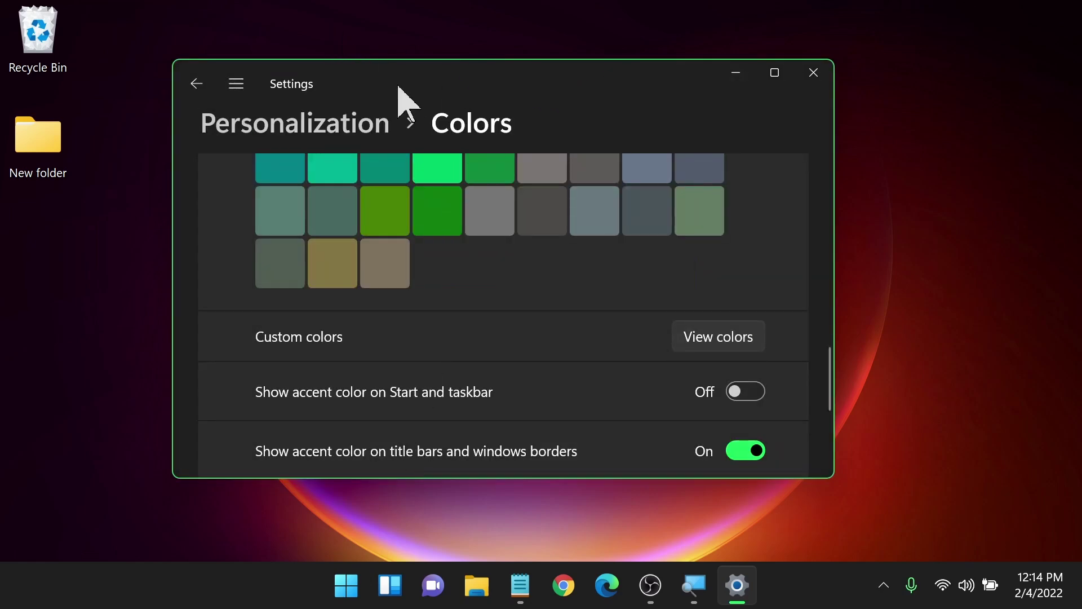
Turn on accent colour on Start and taskbar, view the green Start menu, then turn it off
scroll(364, 324, up, 3)
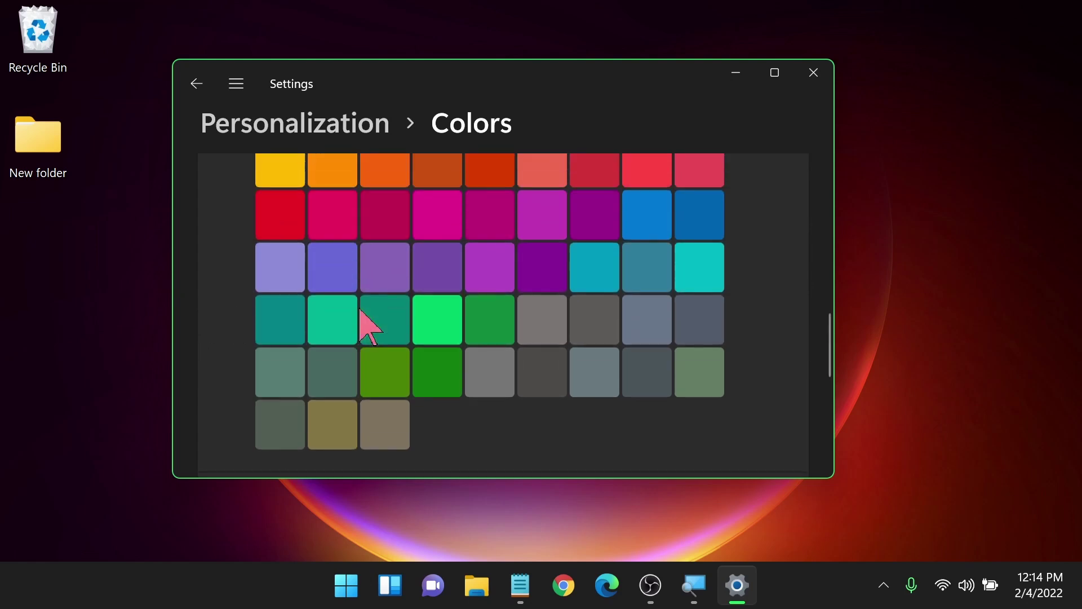
scroll(550, 231, down, 5)
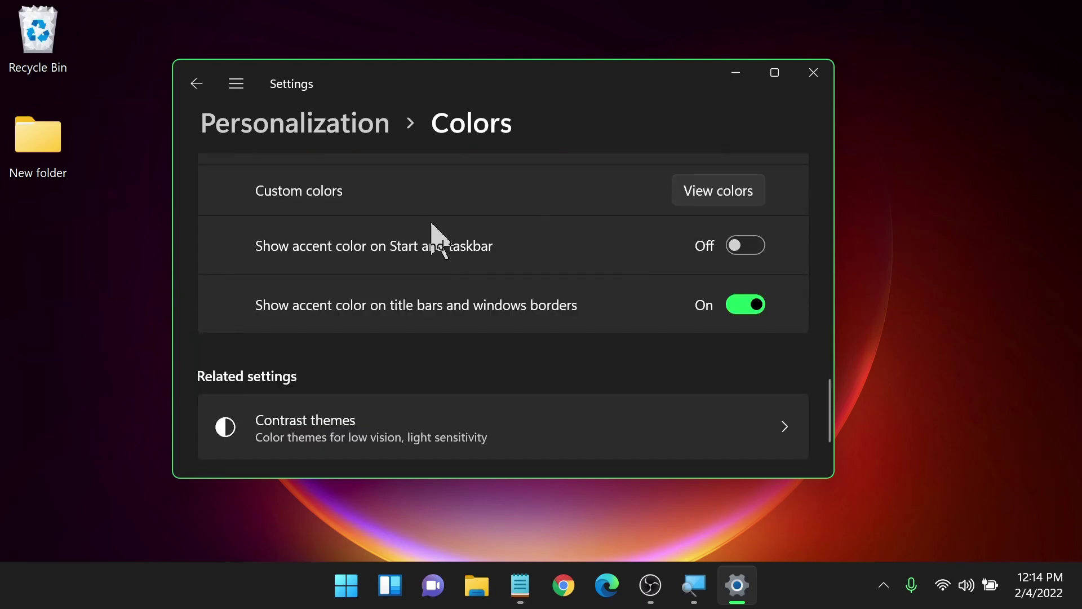
click(727, 248)
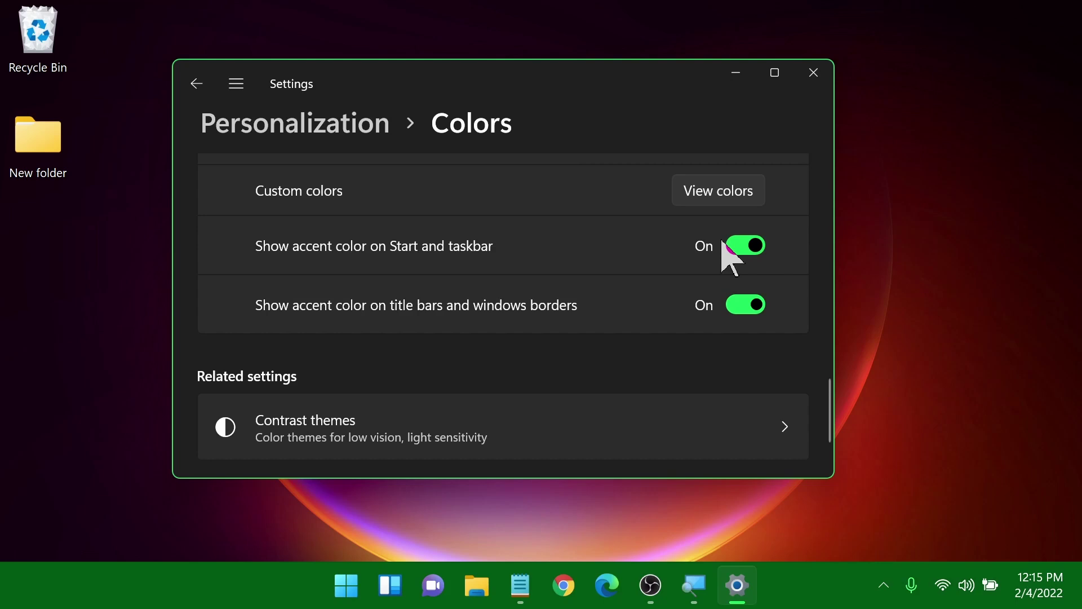
key(super)
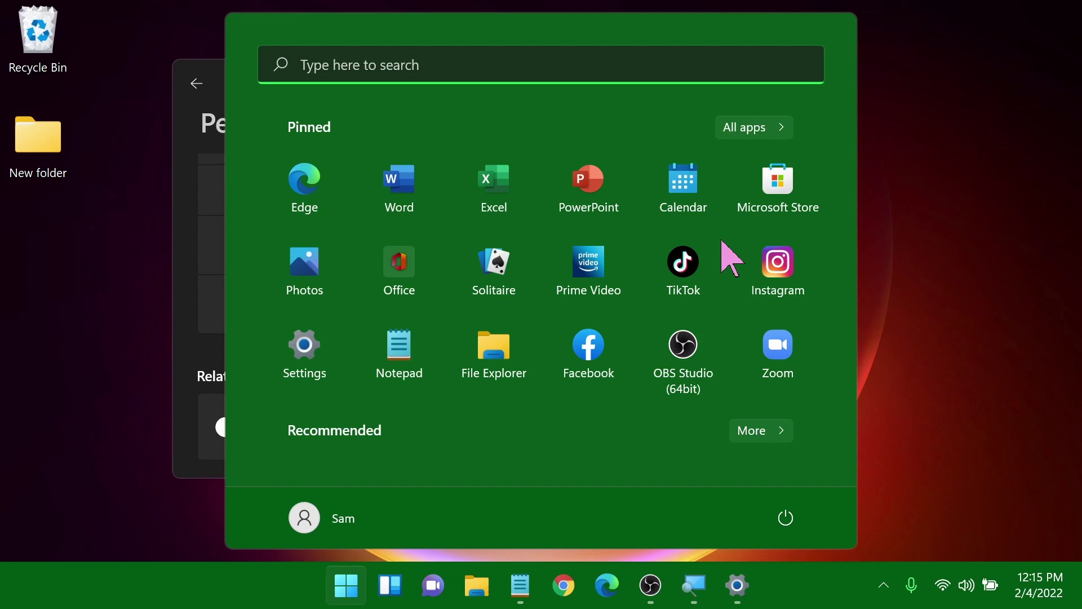
key(Escape)
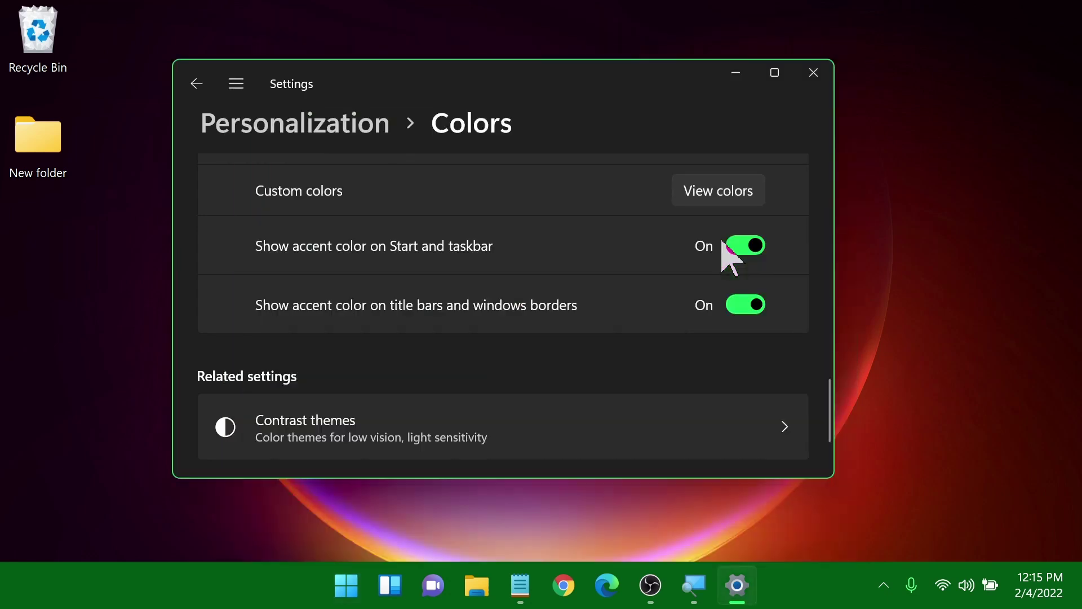
click(754, 257)
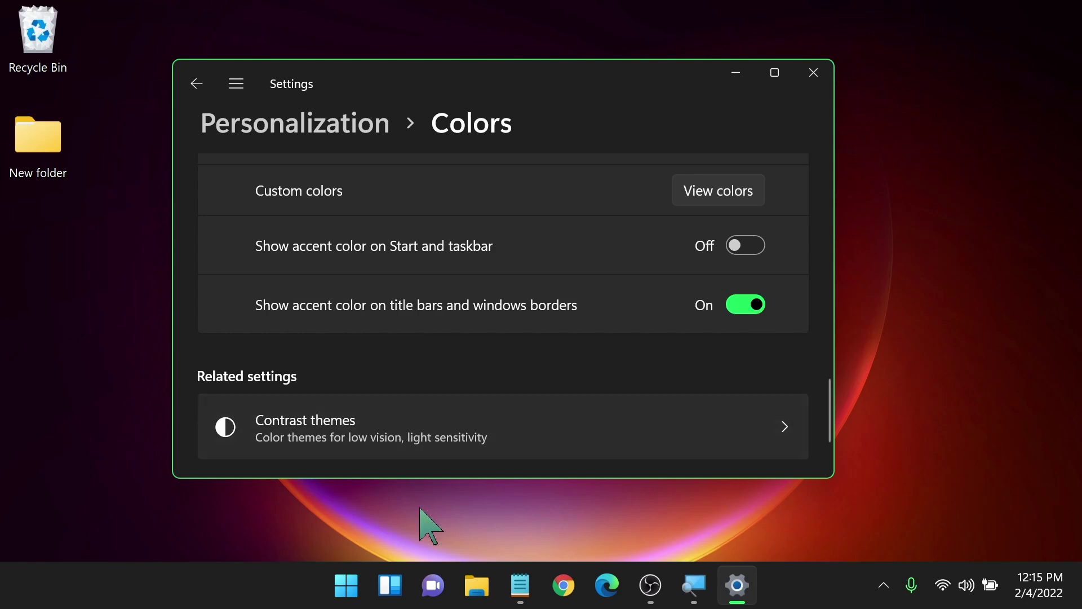
mouse_move(517, 589)
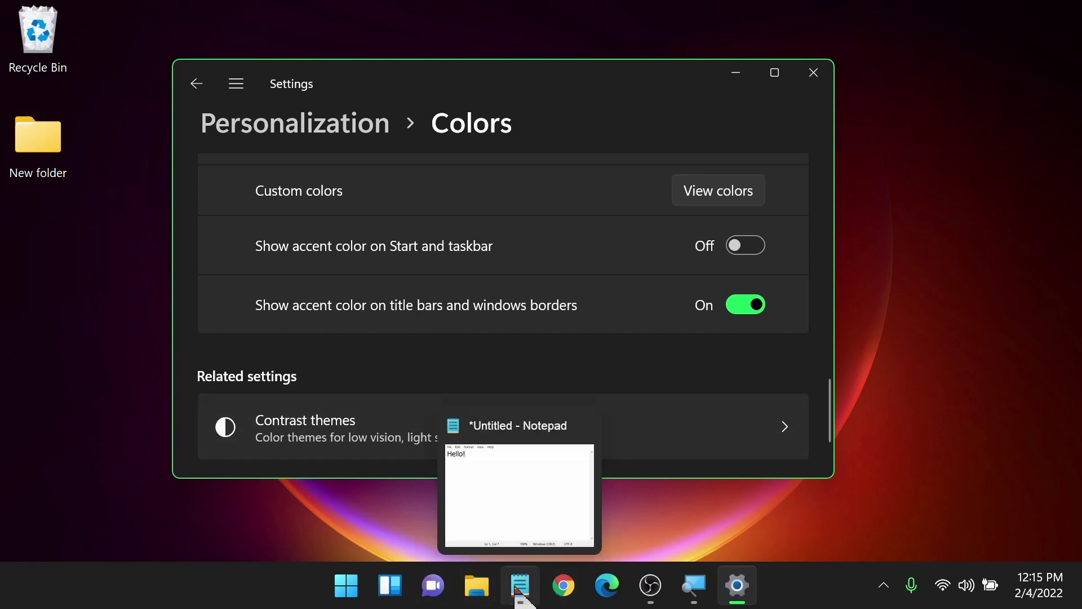
click(518, 589)
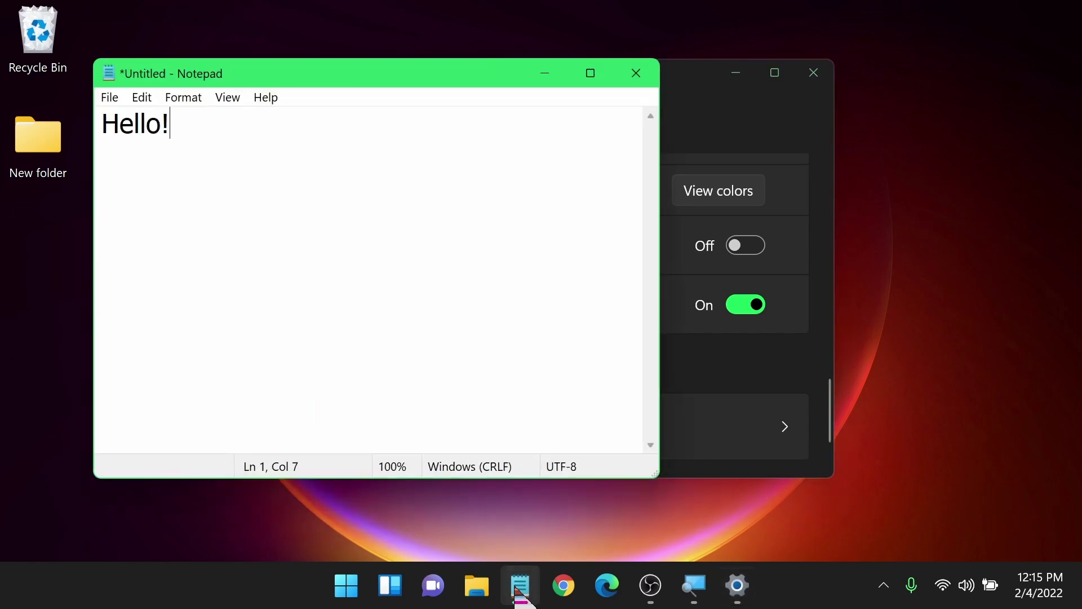
click(747, 307)
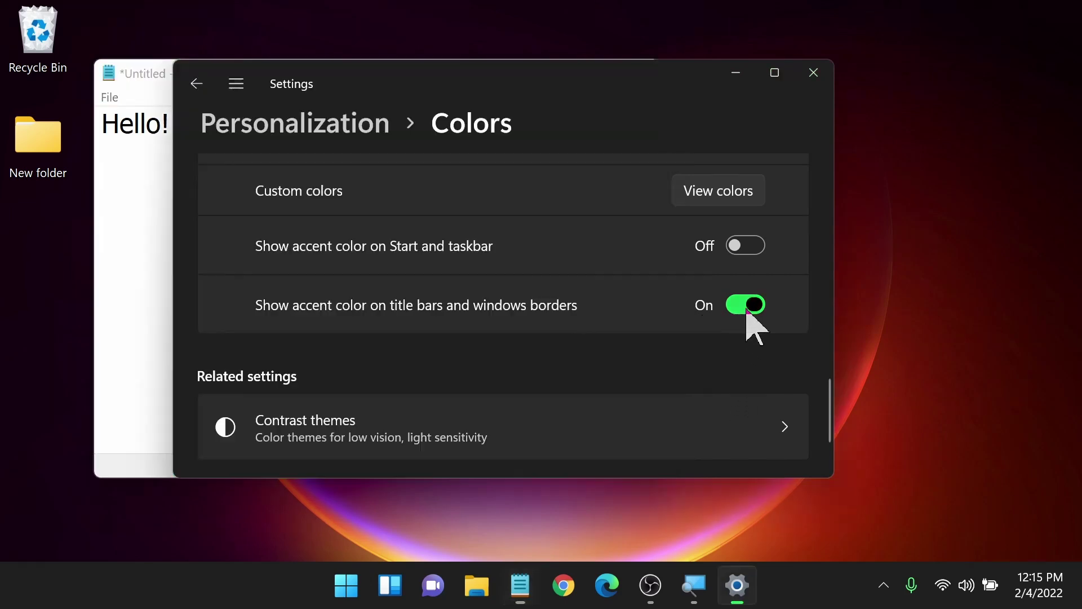
click(132, 333)
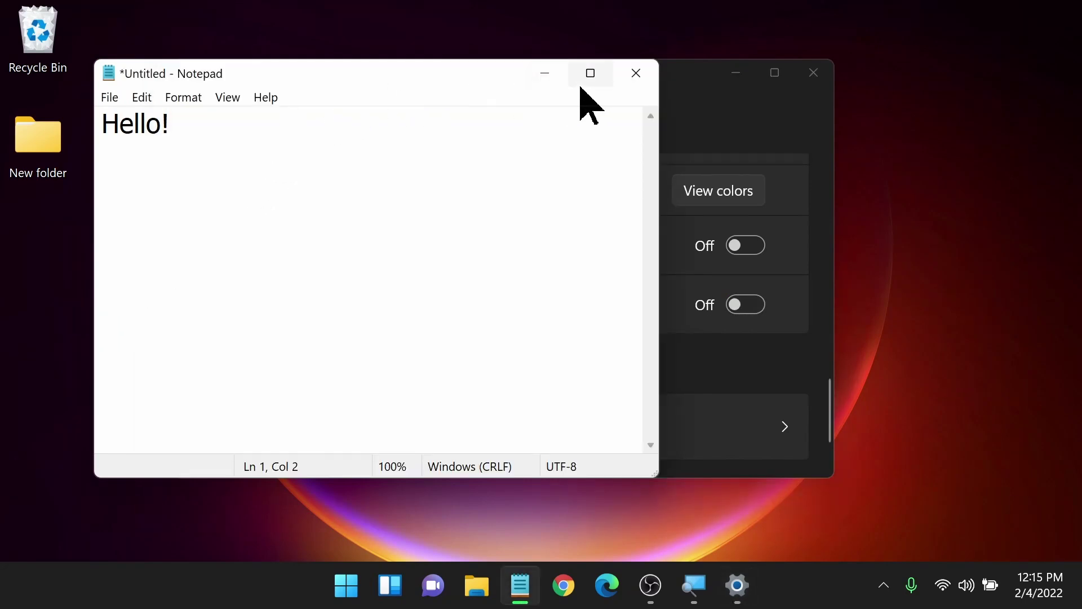
drag(339, 75, 395, 121)
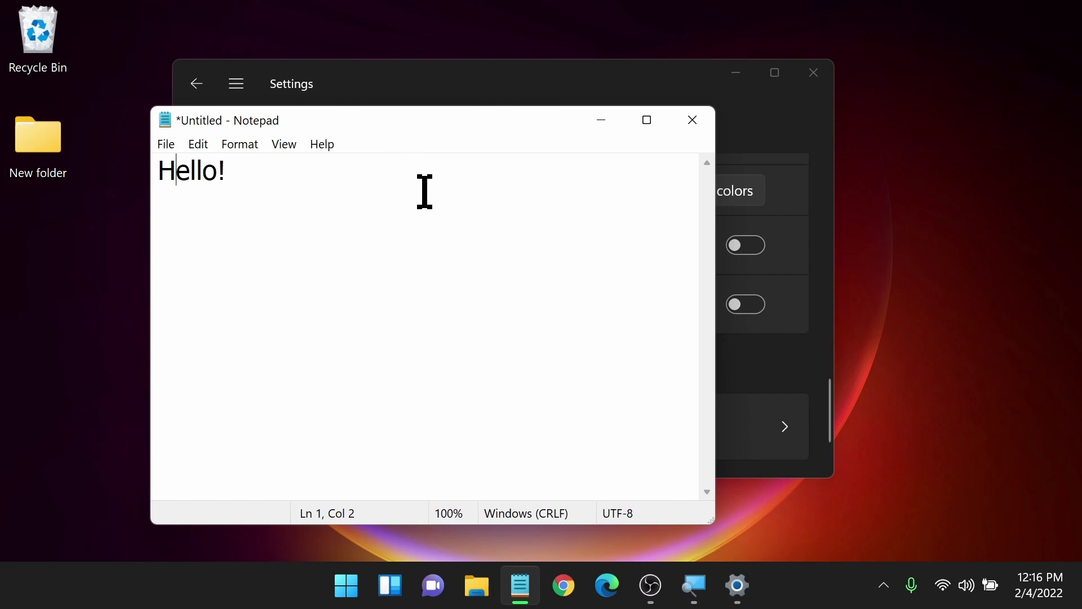
drag(418, 126, 334, 115)
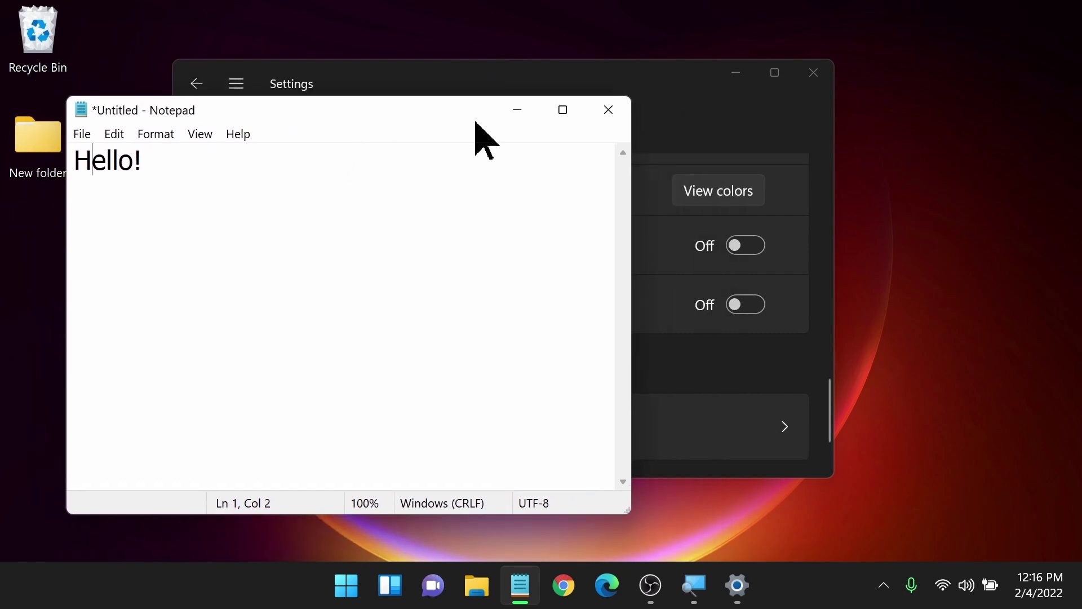
click(518, 110)
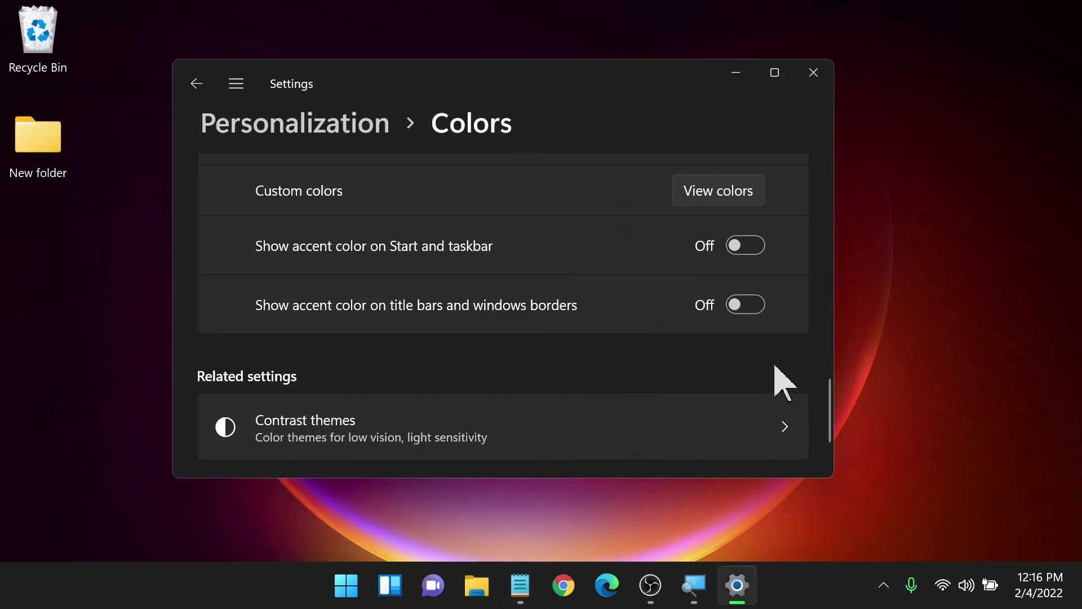
click(759, 312)
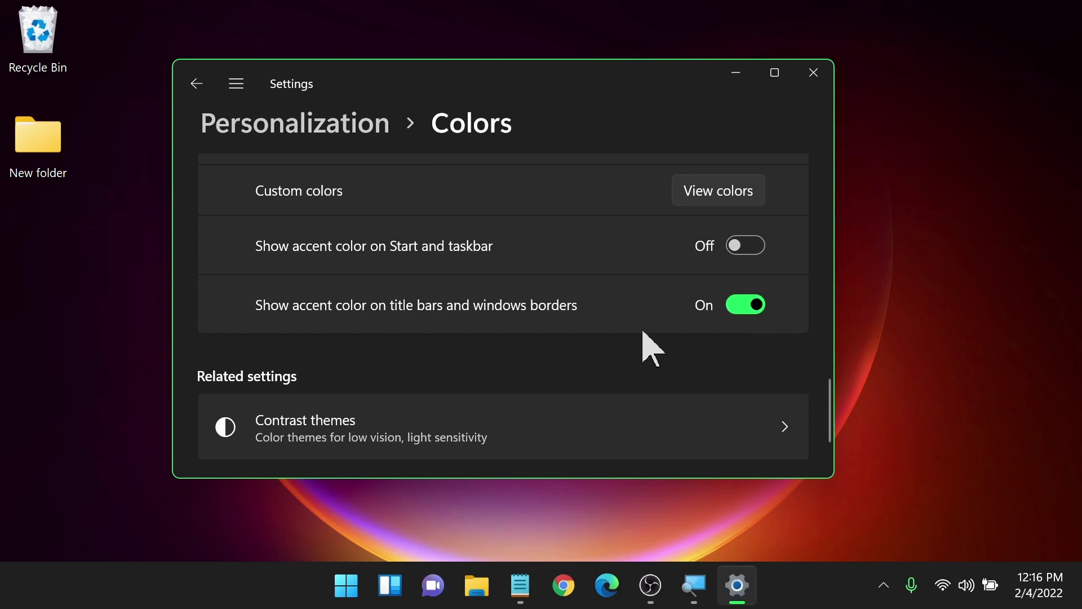
scroll(451, 327, down, 2)
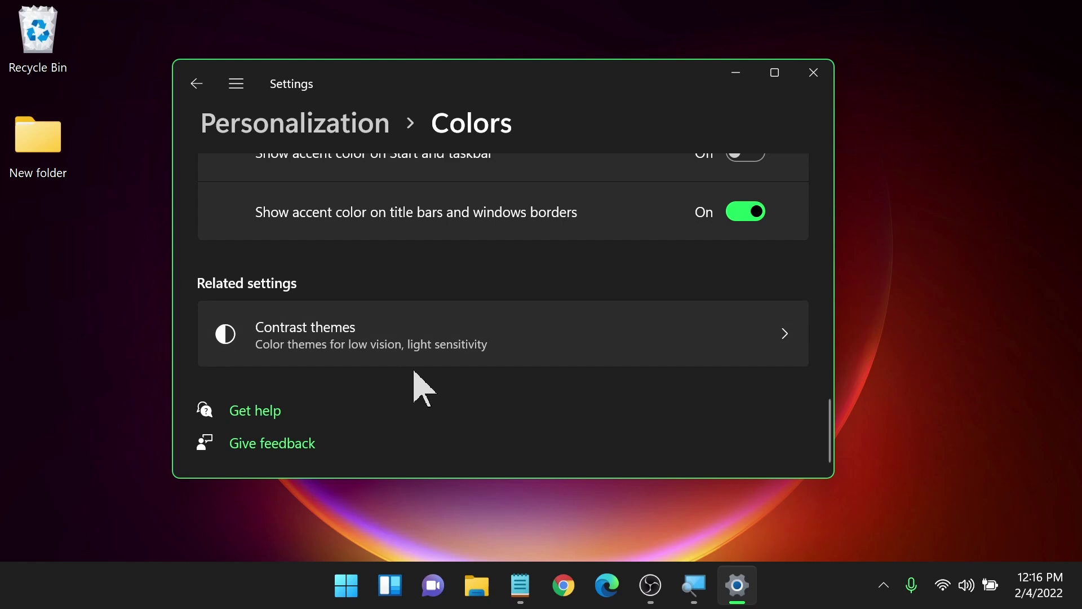
scroll(417, 362, up, 6)
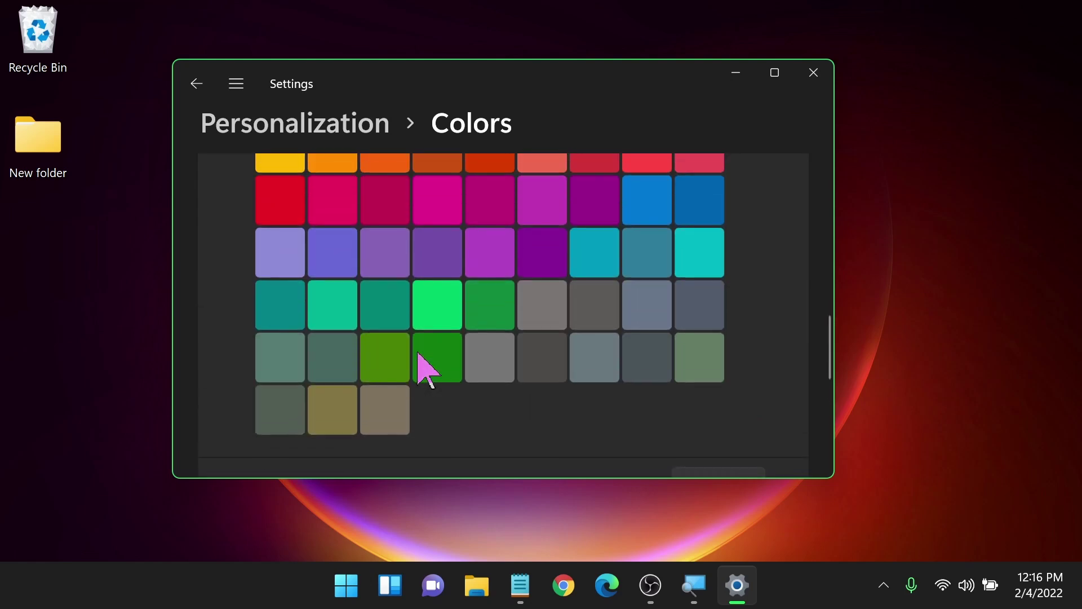
Return from Colors to the Personalization page and briefly open and close the Start menu
scroll(419, 354, up, 3)
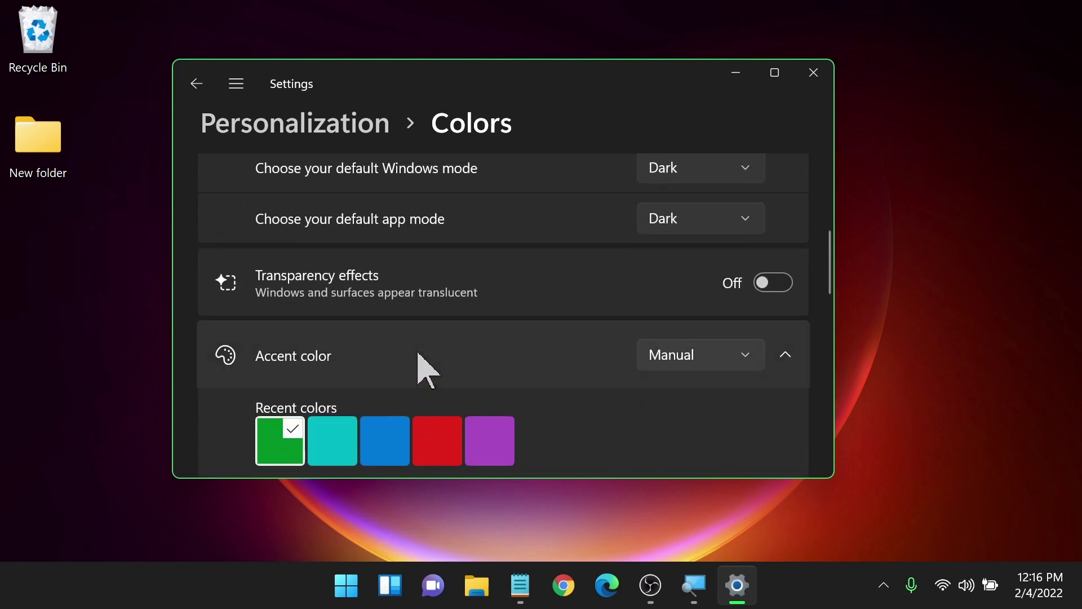
key(alt+Left)
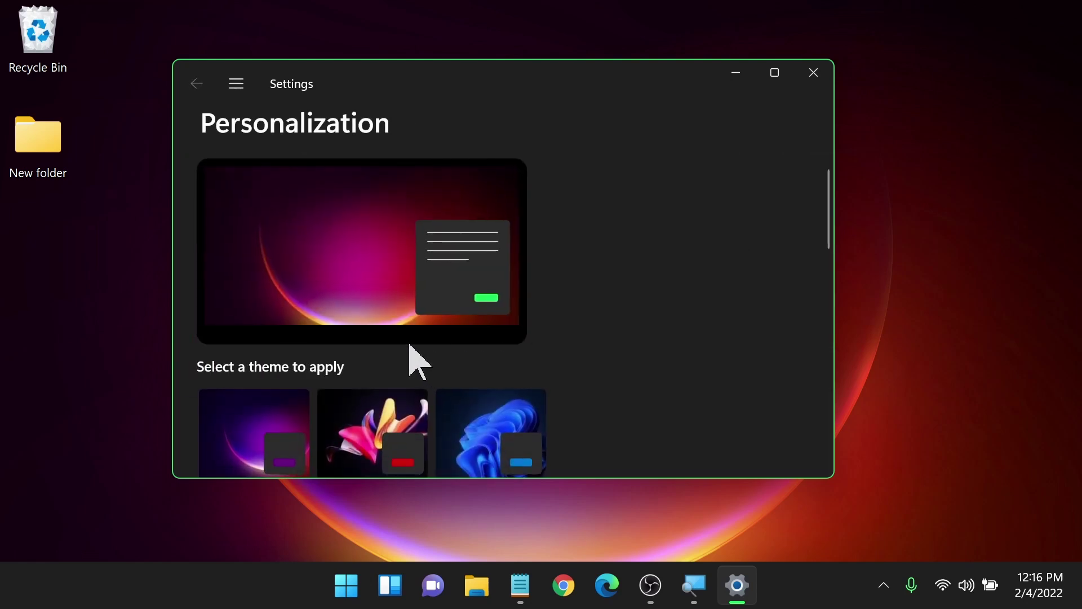
scroll(406, 338, down, 3)
scroll(407, 344, down, 5)
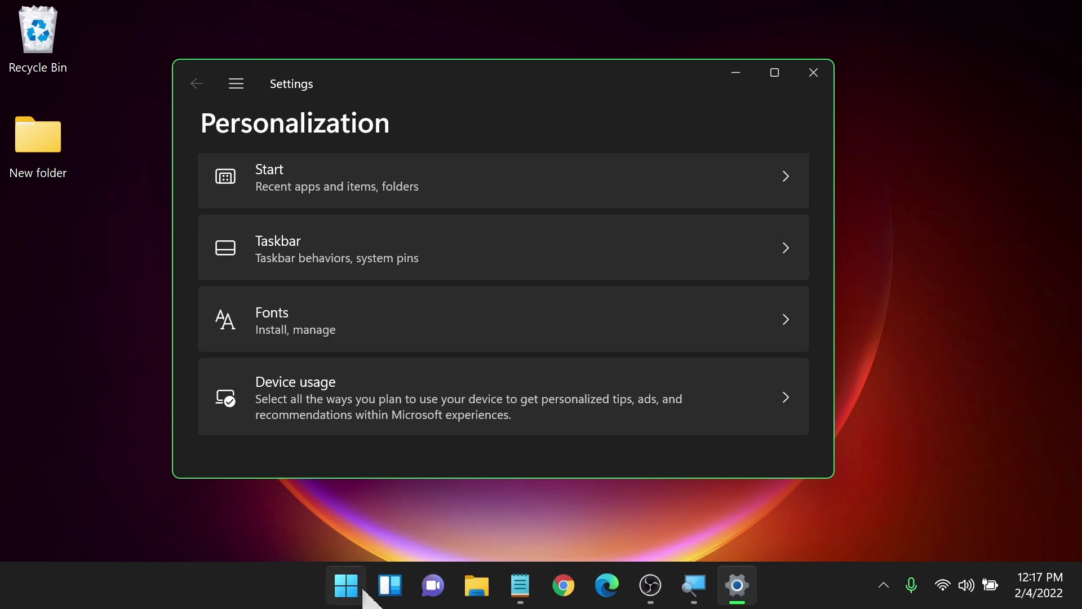
click(339, 592)
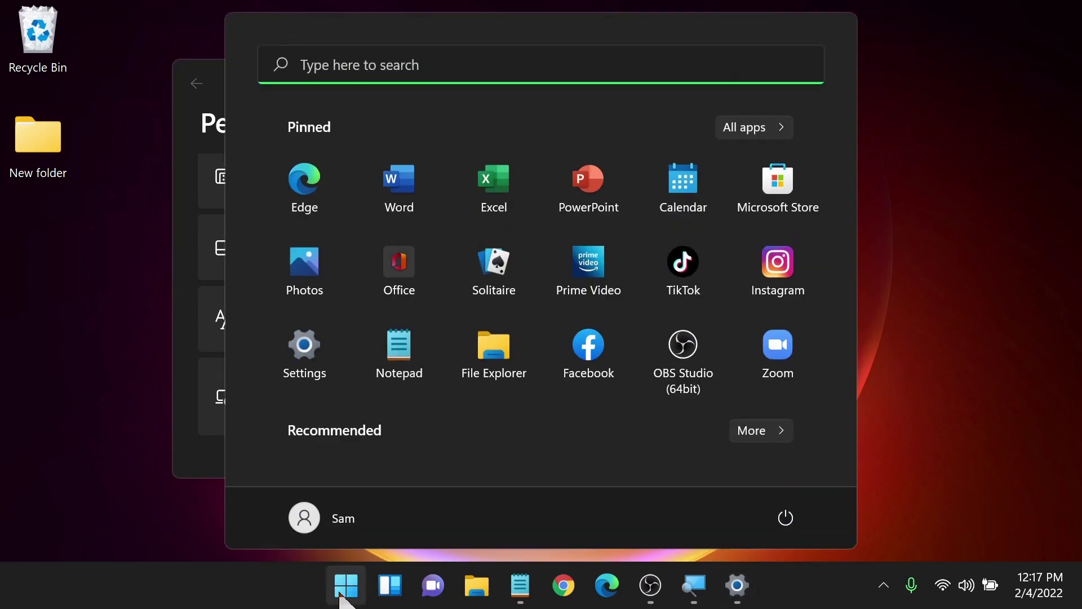
click(341, 595)
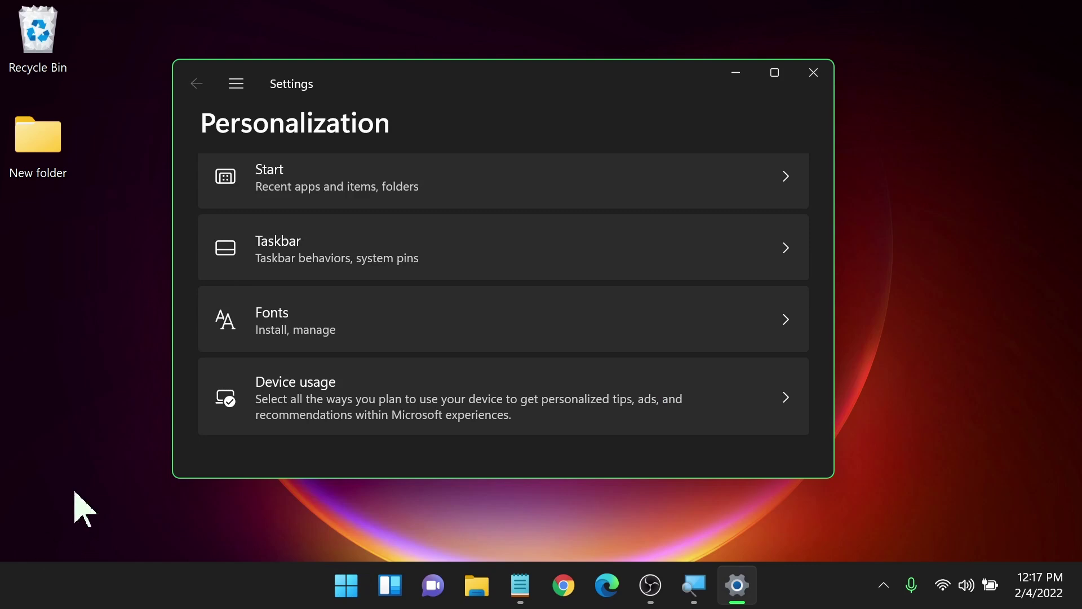
Open Fonts, browse the font grid, and enlarge the Settings window at top and bottom
click(293, 332)
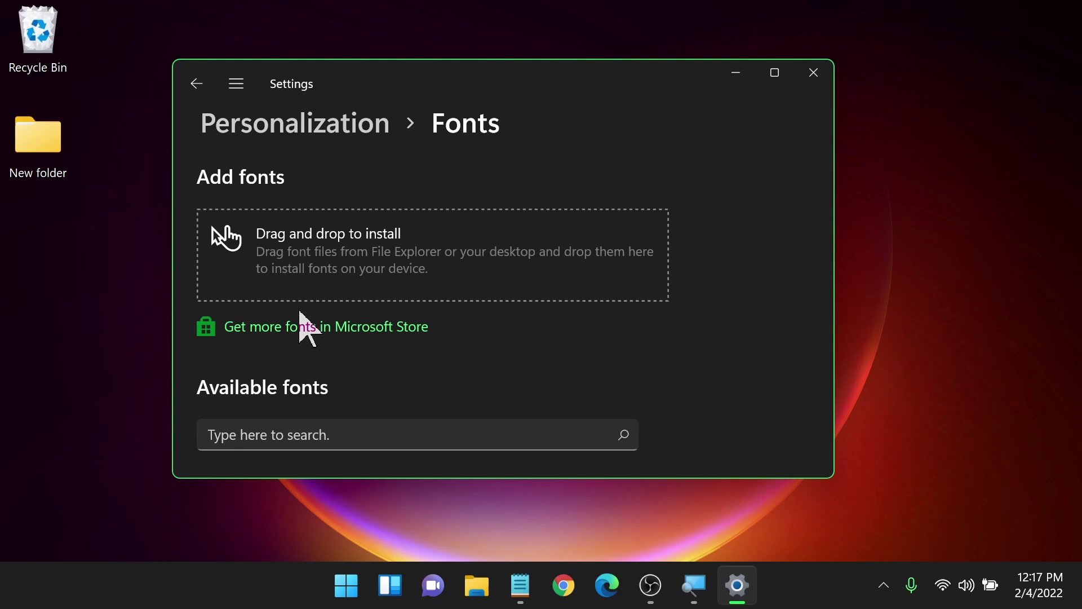
scroll(300, 316, down, 5)
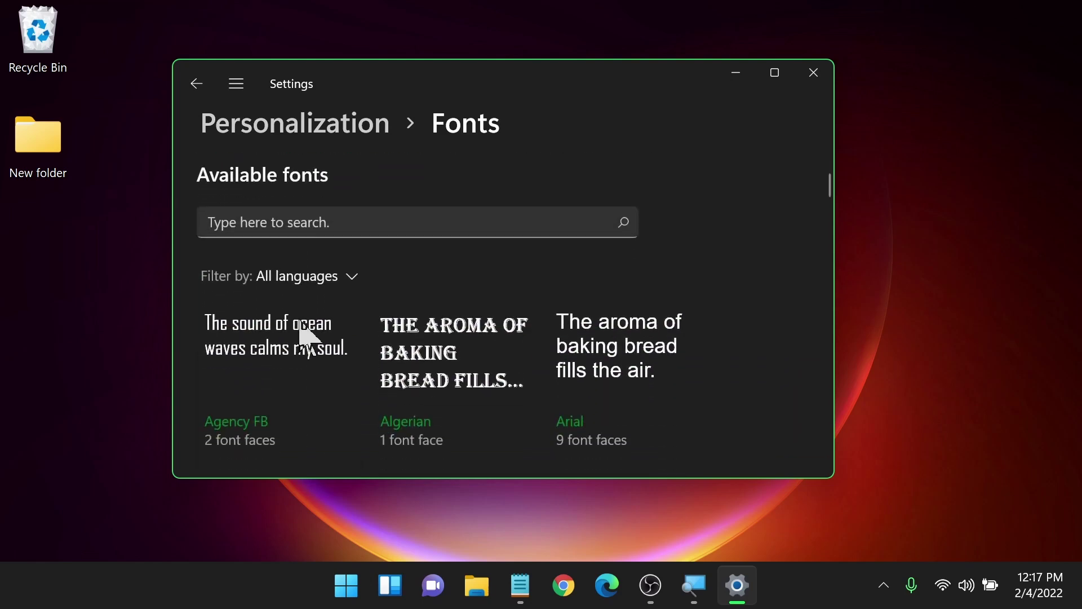
scroll(299, 320, down, 3)
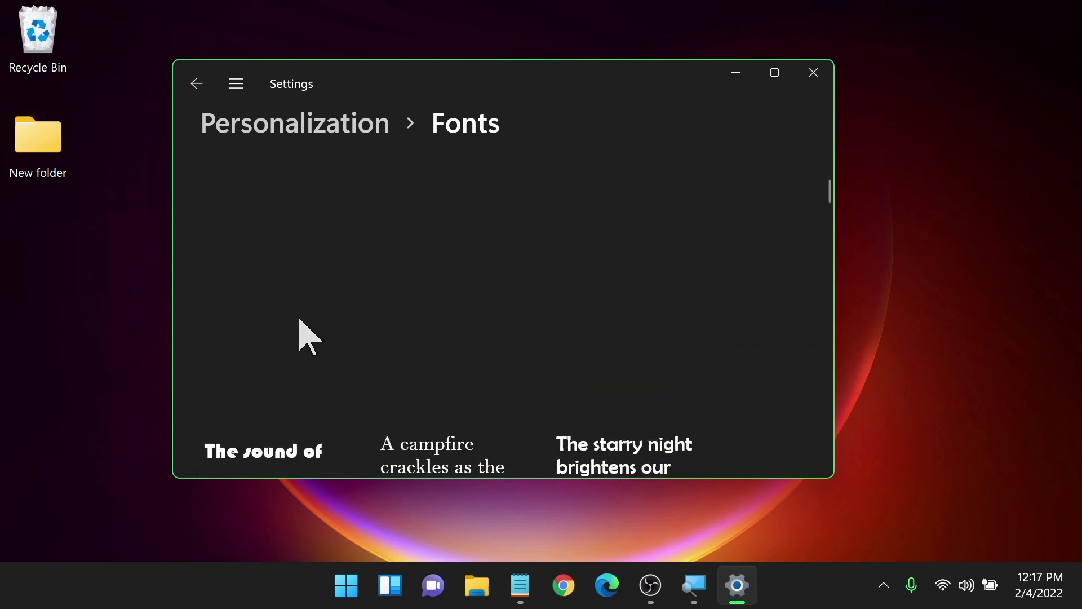
scroll(309, 336, down, 3)
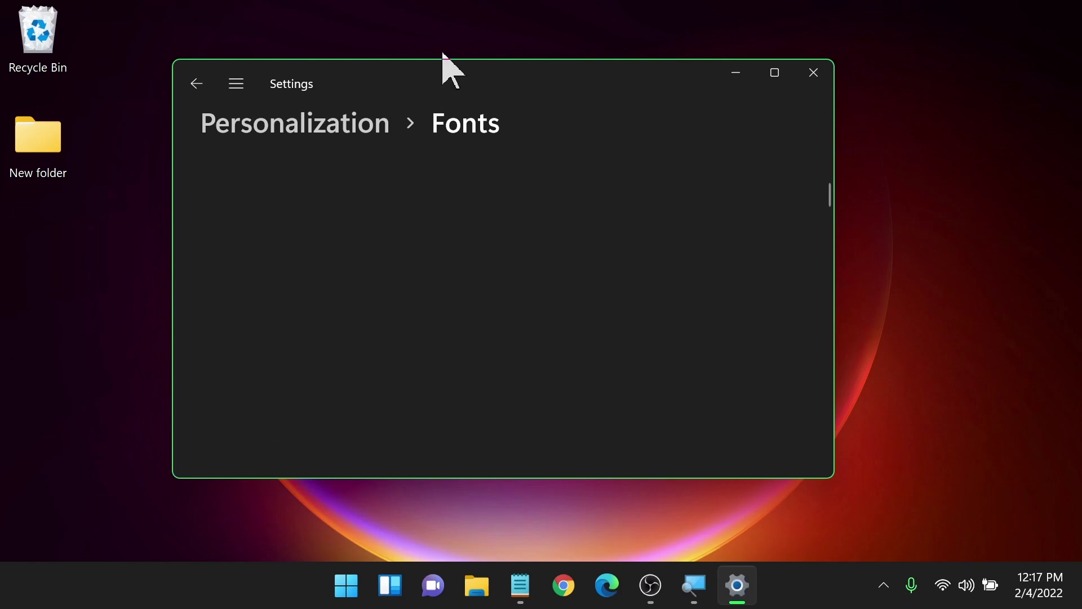
drag(442, 60, 447, 21)
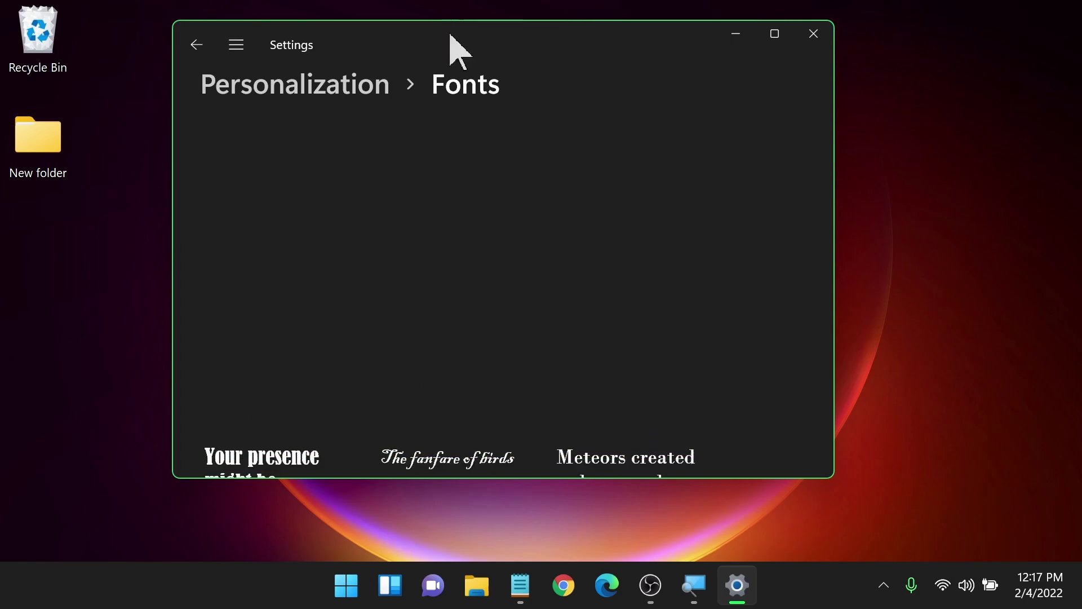
drag(497, 478, 496, 540)
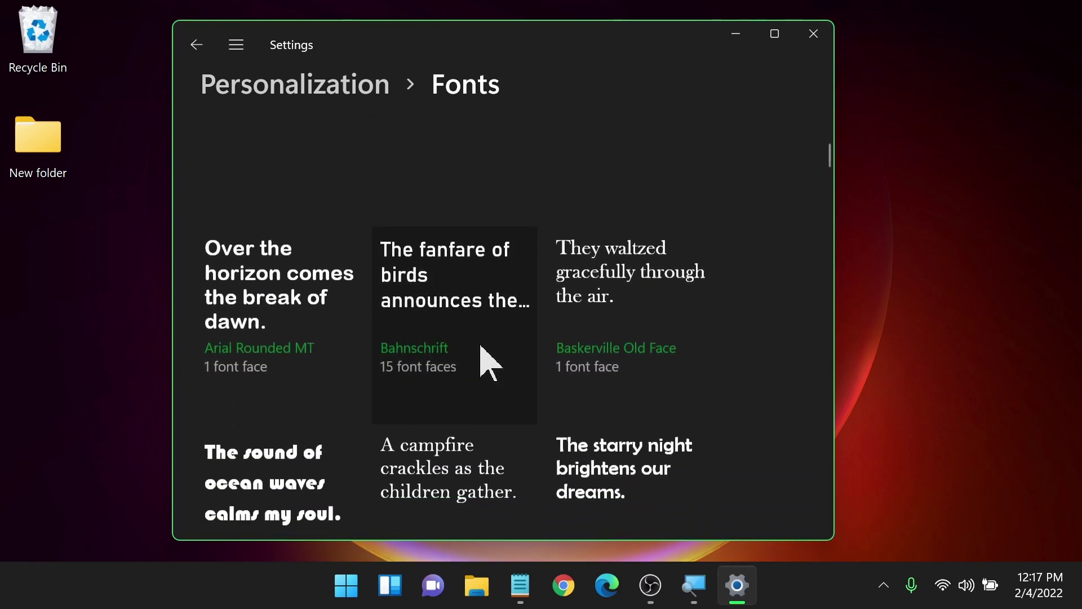
Scroll further through the font list and open the Britannic font's details page
scroll(486, 360, down, 3)
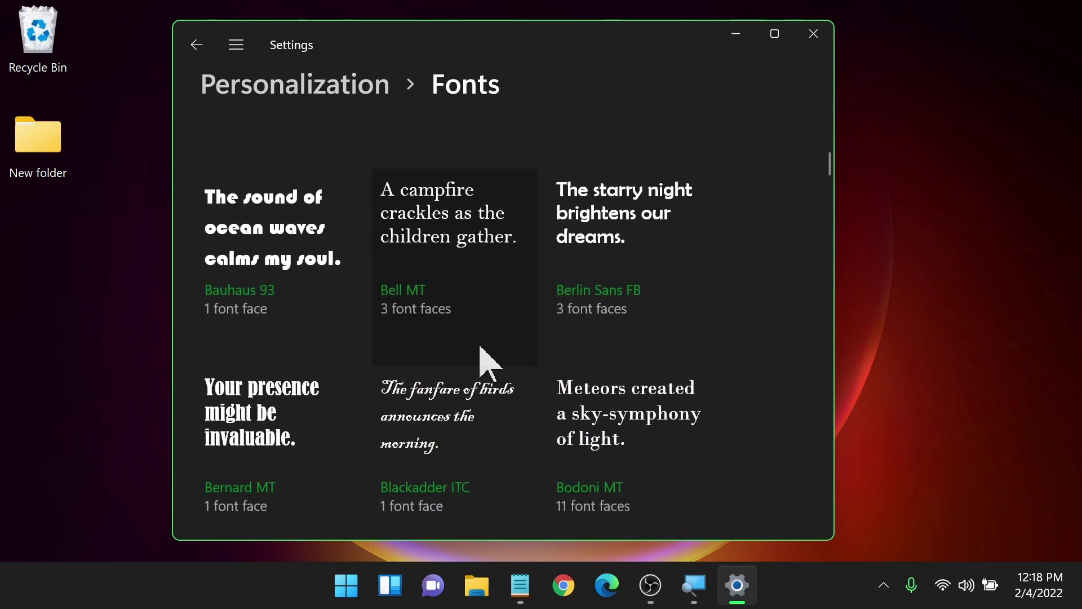
scroll(411, 367, down, 3)
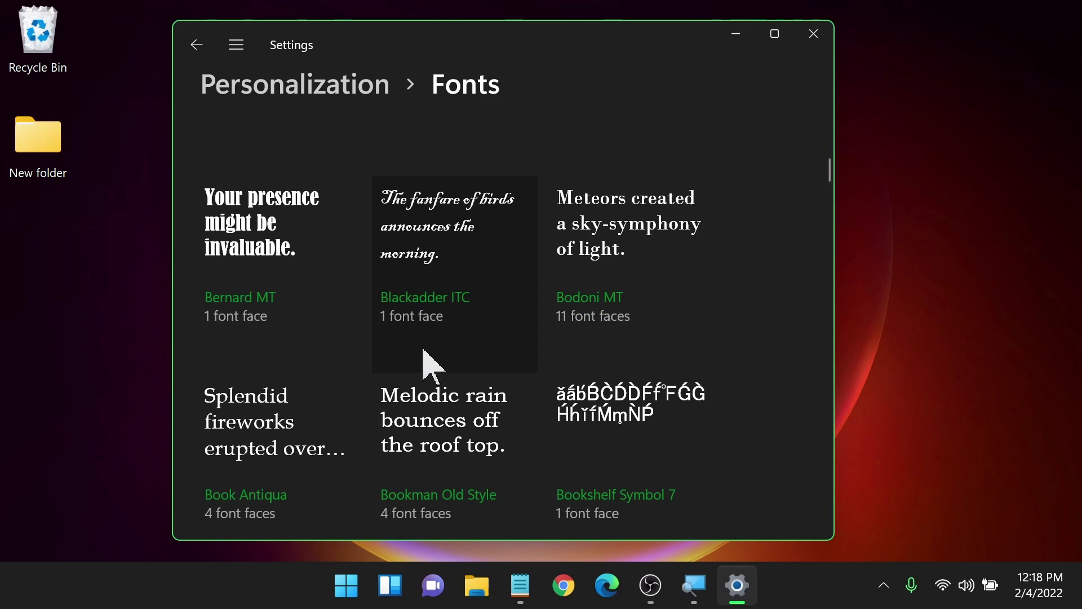
scroll(473, 352, down, 3)
scroll(477, 355, down, 2)
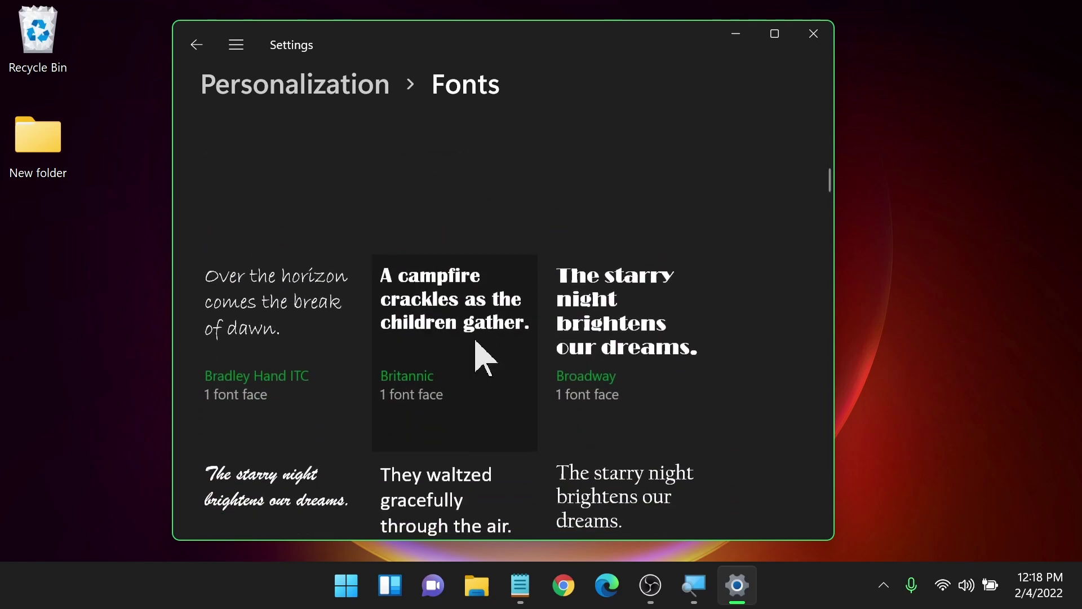
click(454, 353)
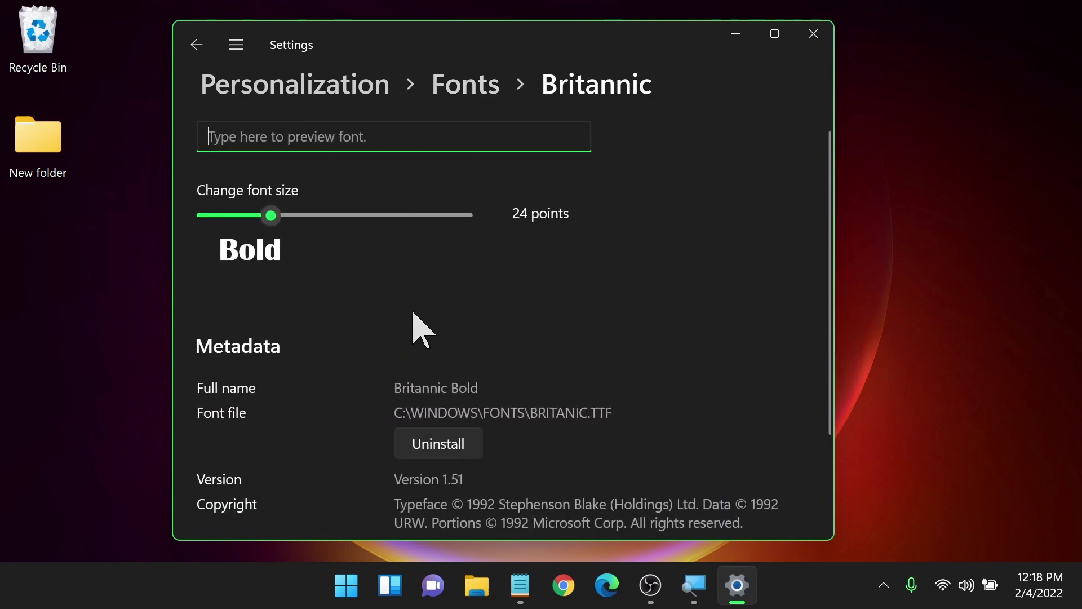
scroll(400, 306, down, 3)
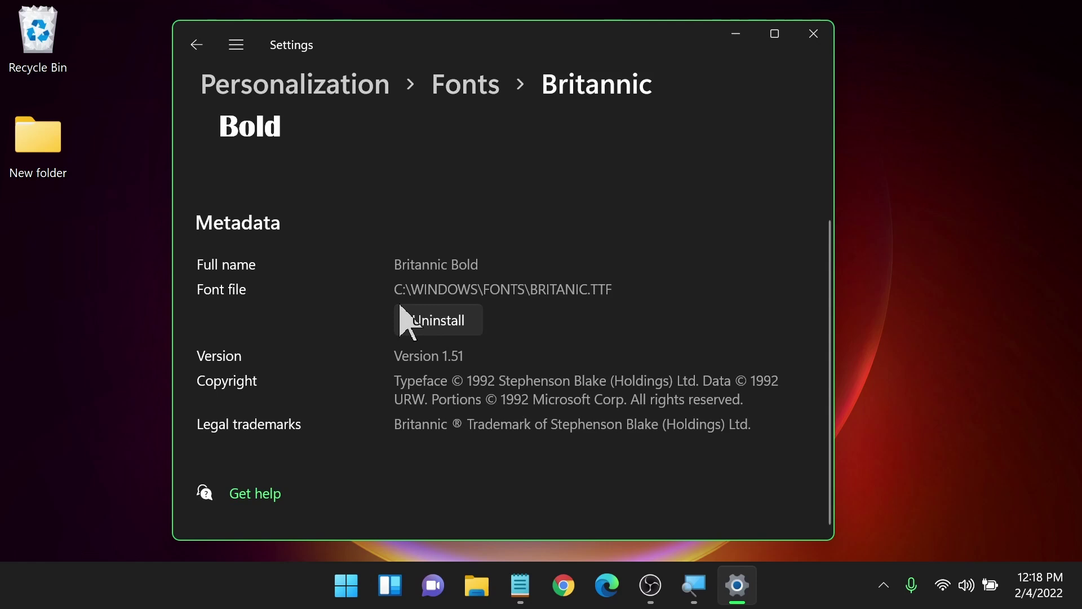
scroll(400, 305, up, 3)
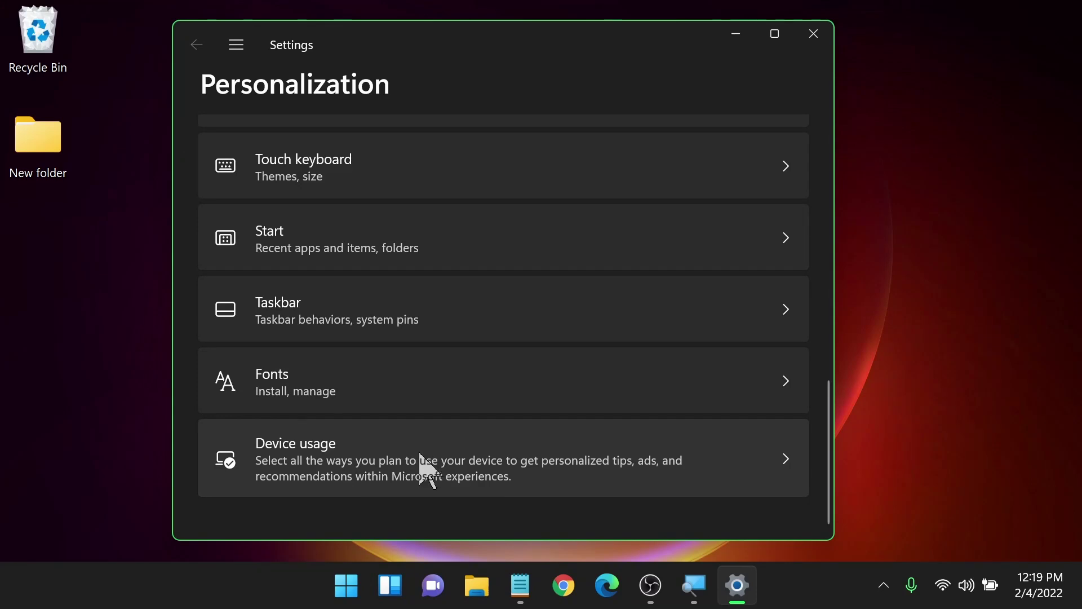
Open the Themes page from the Personalization list
scroll(496, 405, up, 6)
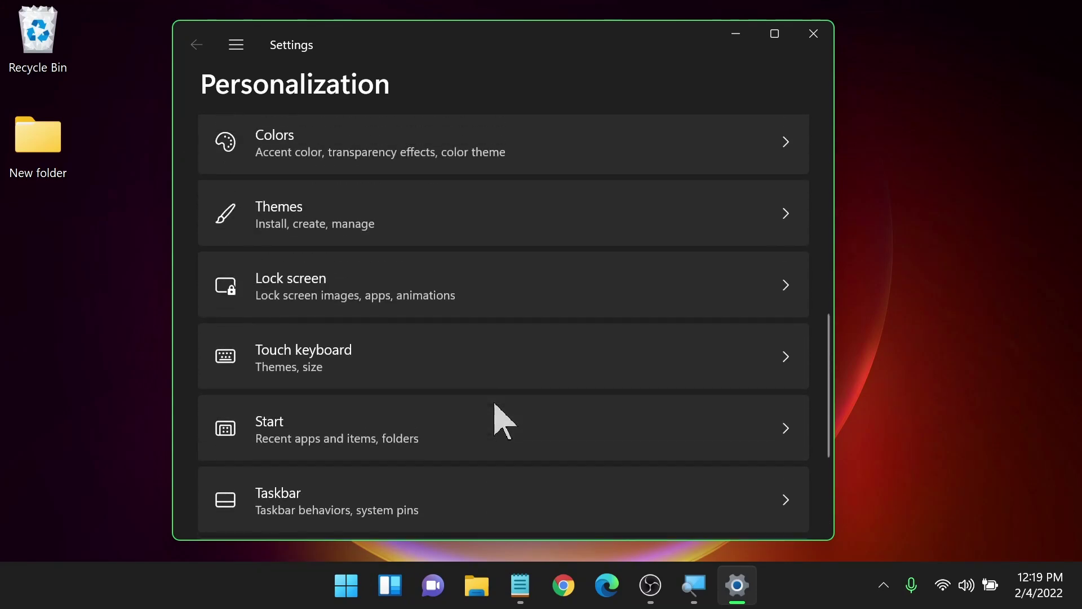
scroll(434, 413, down, 5)
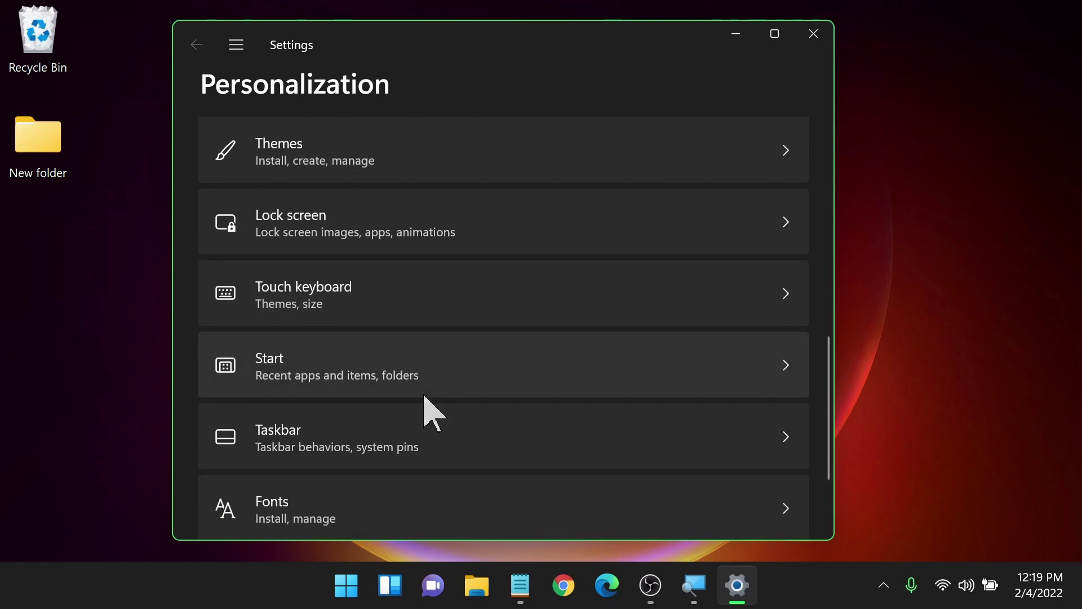
scroll(287, 362, up, 3)
click(287, 362)
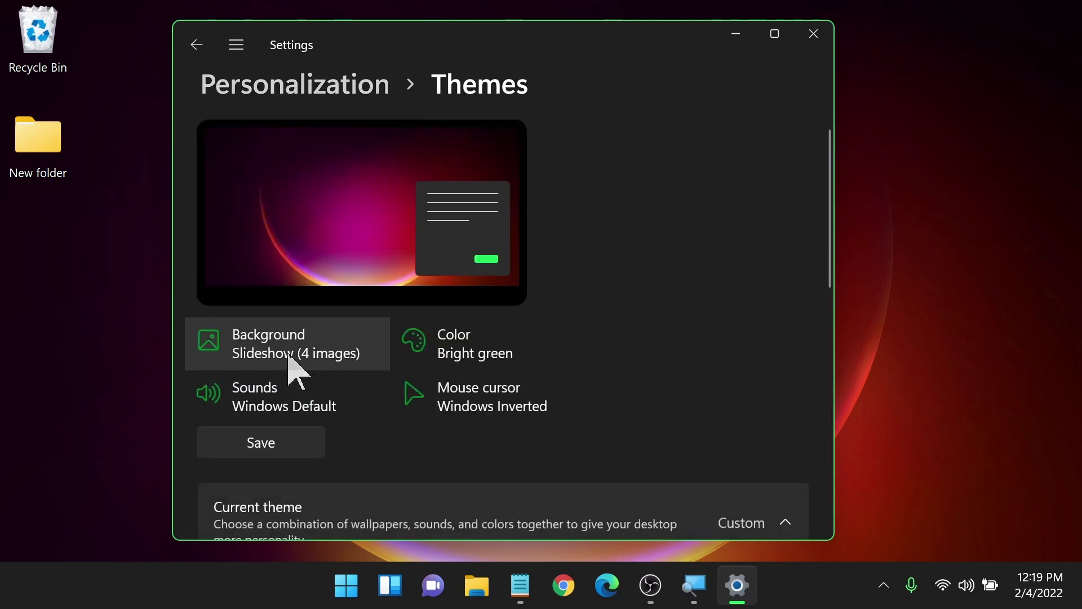
Apply the Windows (dark) theme and briefly lower the window to view the Dark Bloom wallpaper
scroll(321, 364, down, 6)
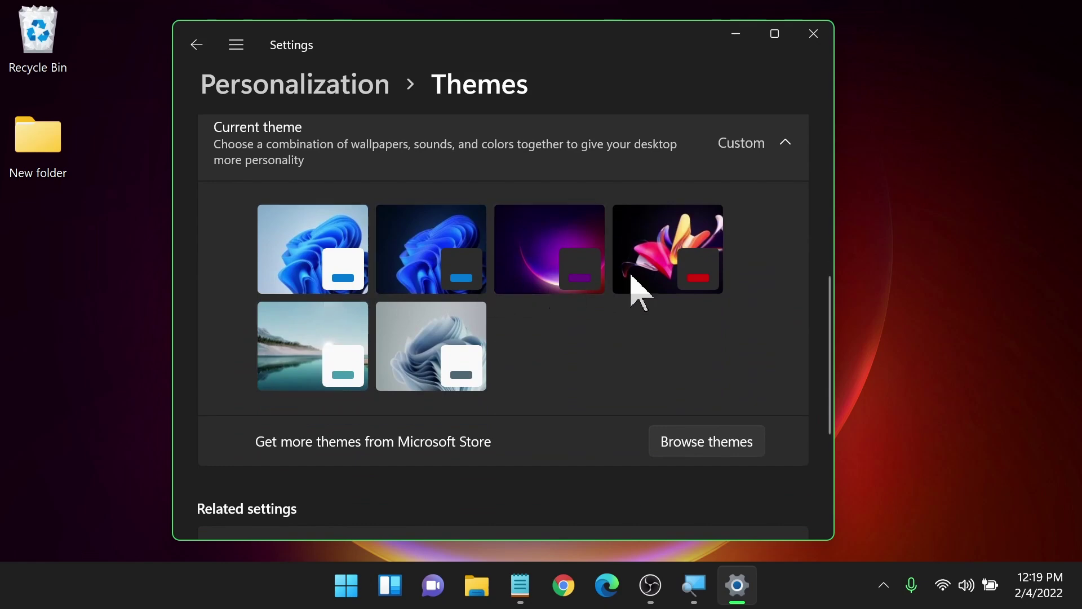
click(447, 248)
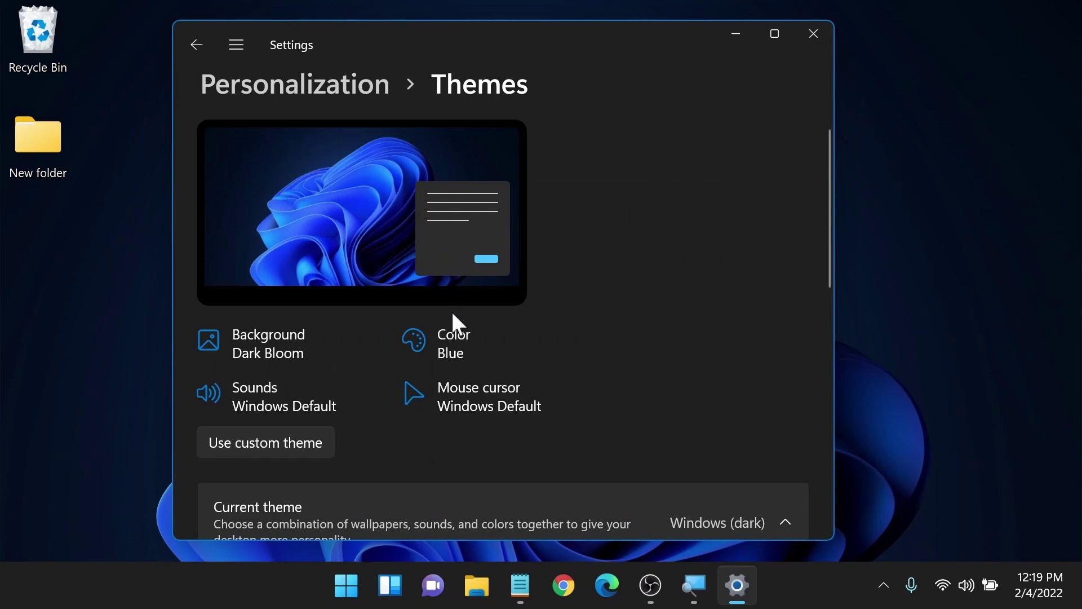
scroll(451, 309, down, 1)
drag(513, 33, 505, 76)
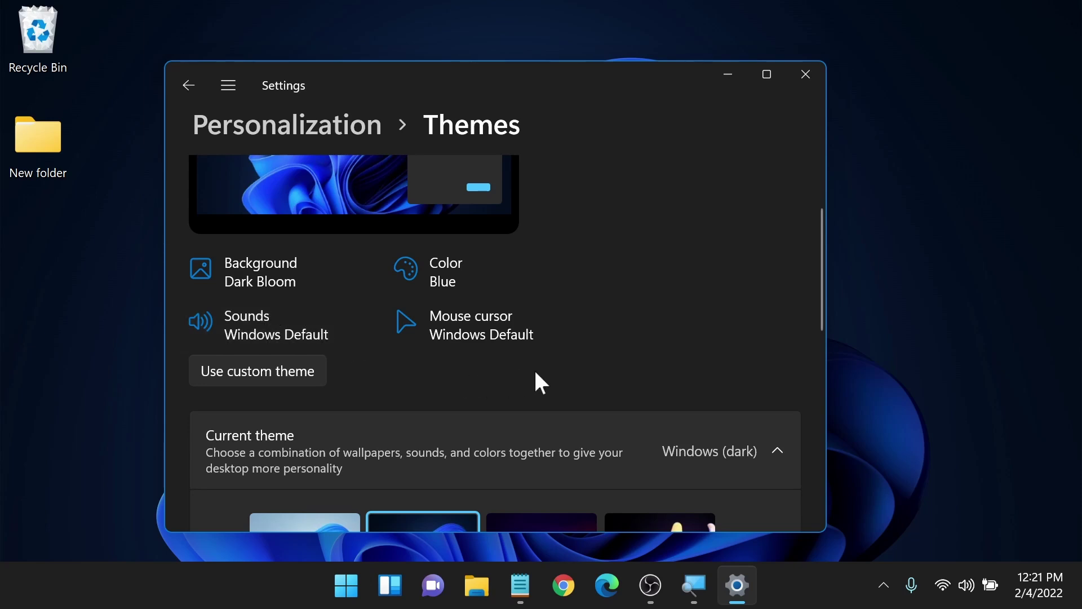
scroll(428, 271, down, 1)
click(445, 276)
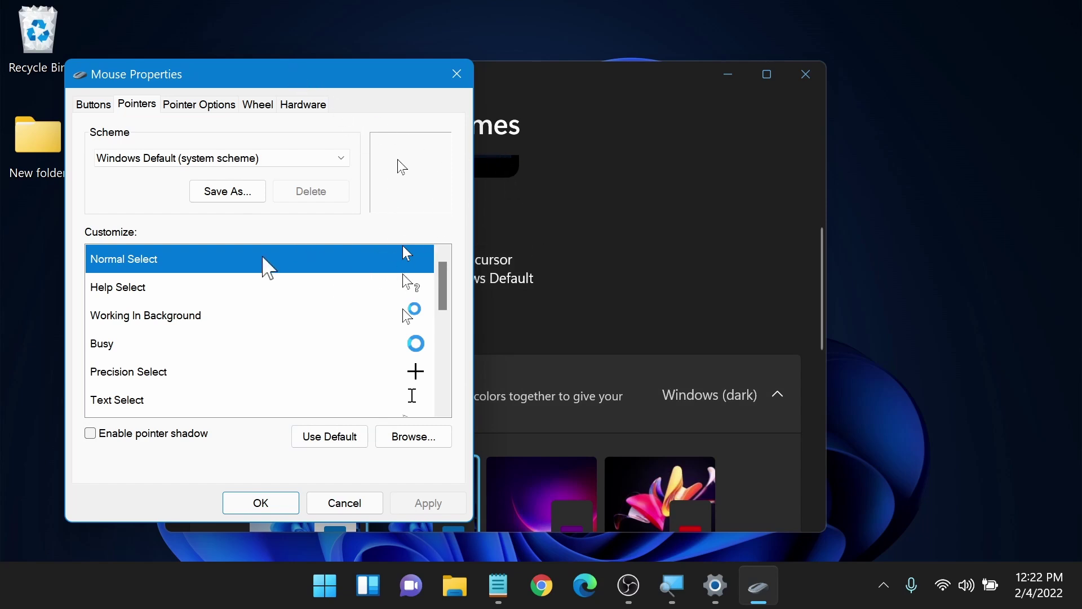
scroll(265, 265, down, 3)
scroll(270, 265, up, 3)
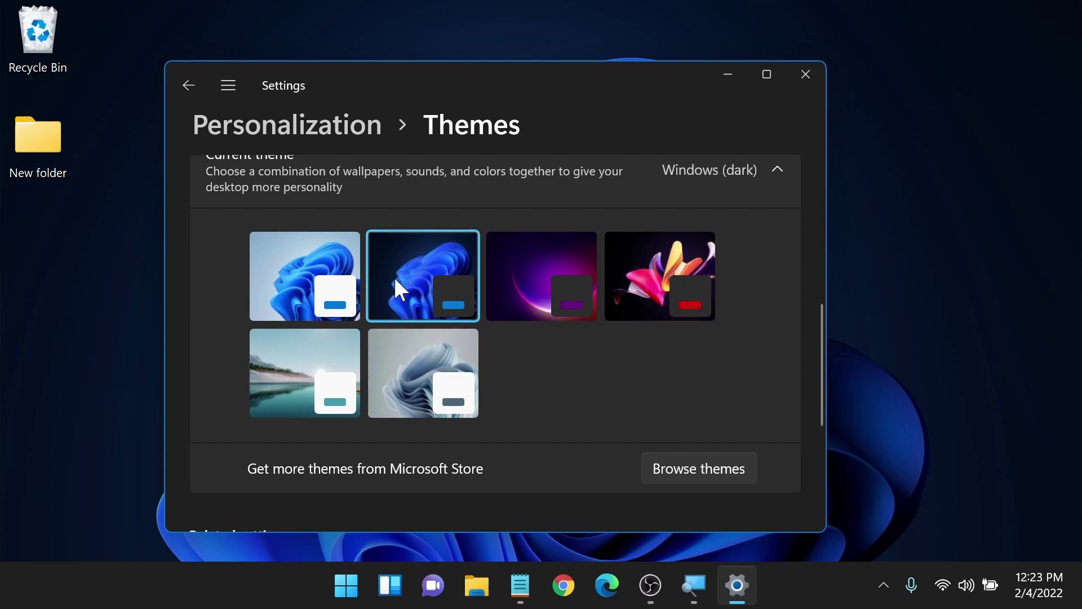
Apply the Glow theme and move the Settings window down to reveal its wallpaper
click(519, 271)
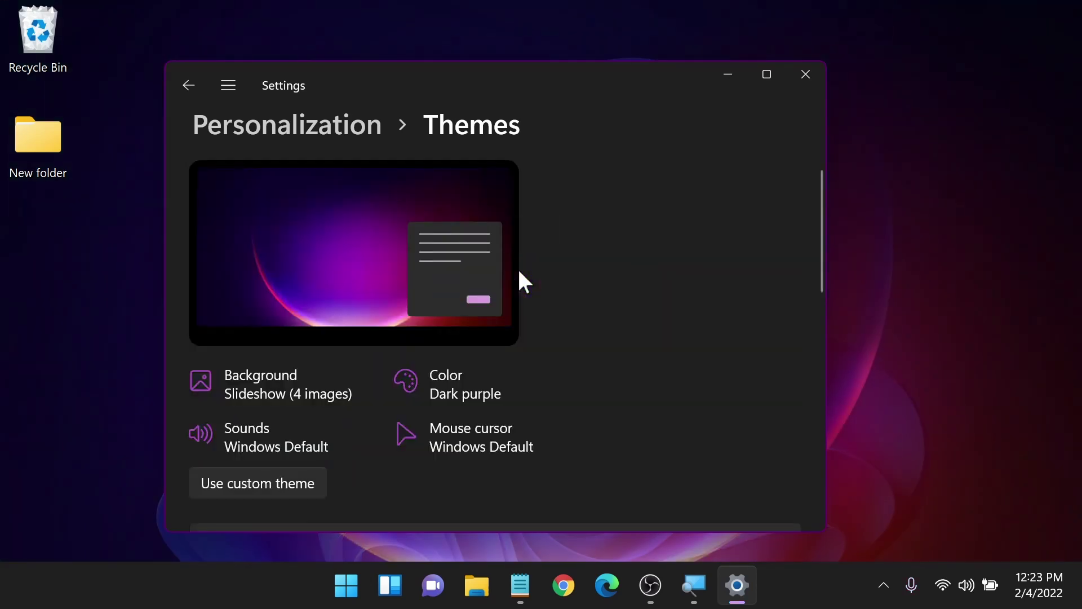
scroll(510, 254, down, 5)
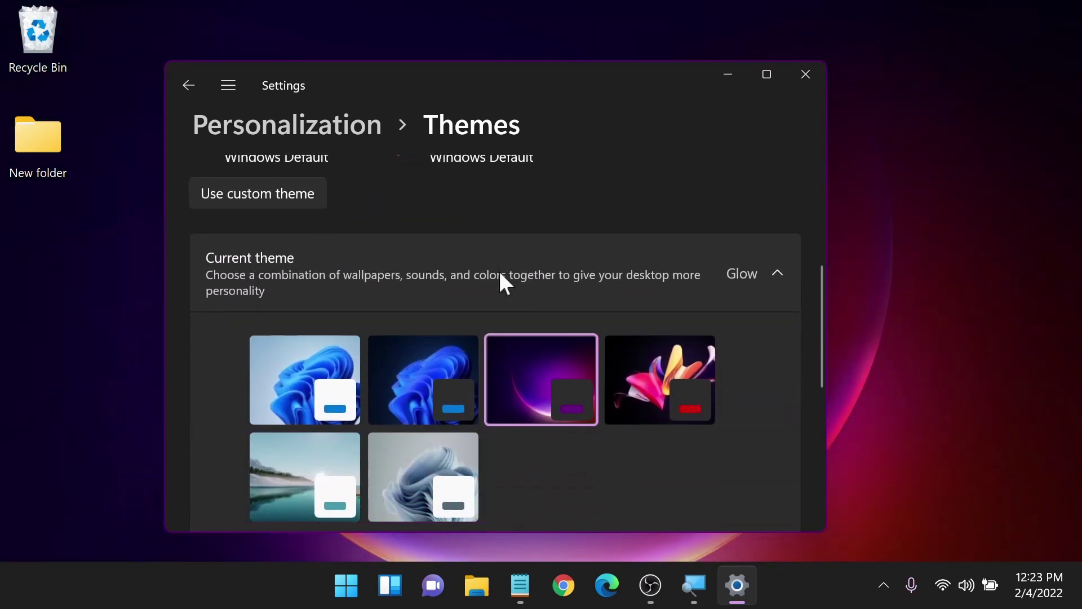
scroll(499, 274, down, 2)
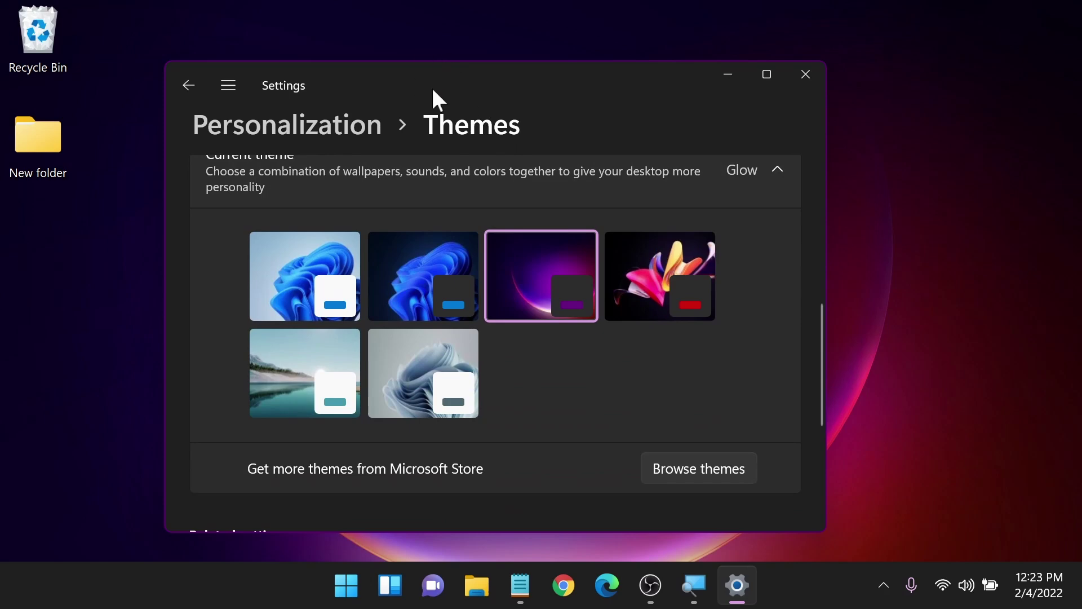
mouse_move(438, 89)
mouse_down()
mouse_move(428, 560)
mouse_move(456, 90)
mouse_move(435, 87)
mouse_move(438, 76)
mouse_up()
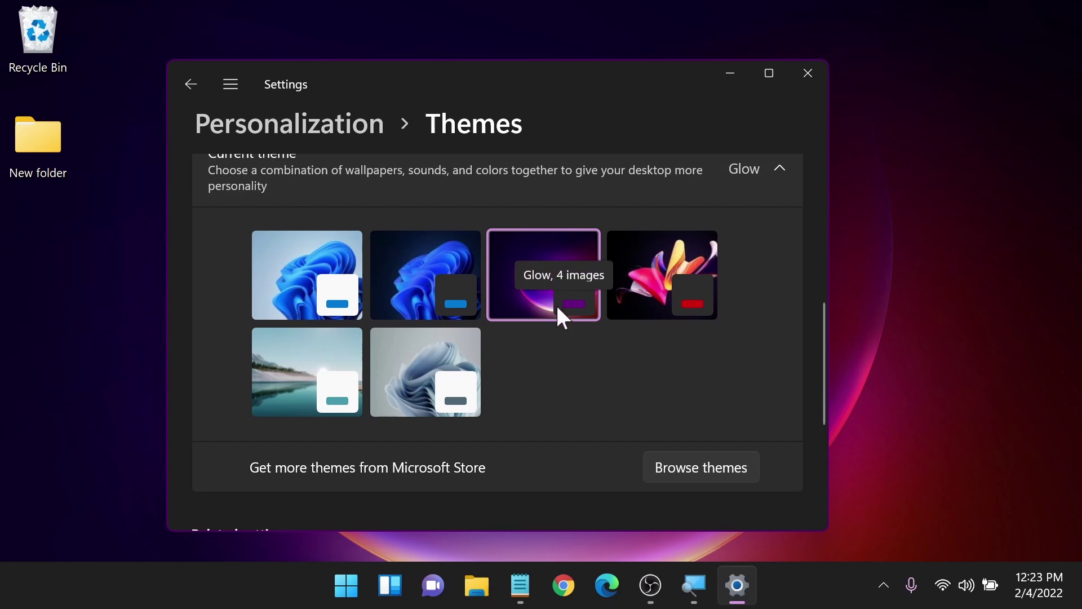
scroll(556, 307, up, 5)
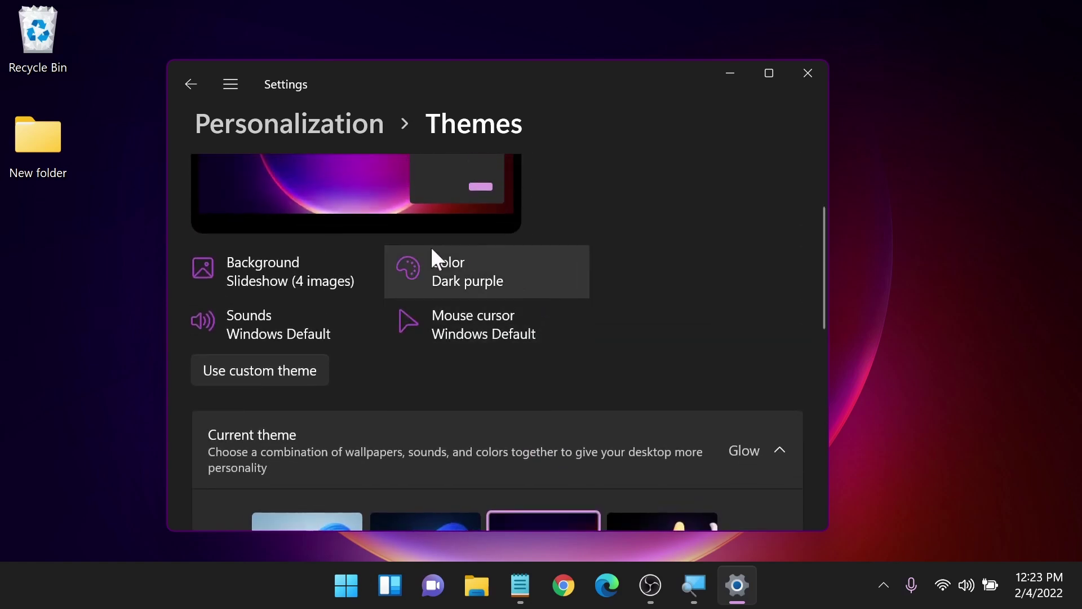
Make Seafoam the accent colour, then return to the Themes page
click(432, 263)
scroll(448, 428, down, 3)
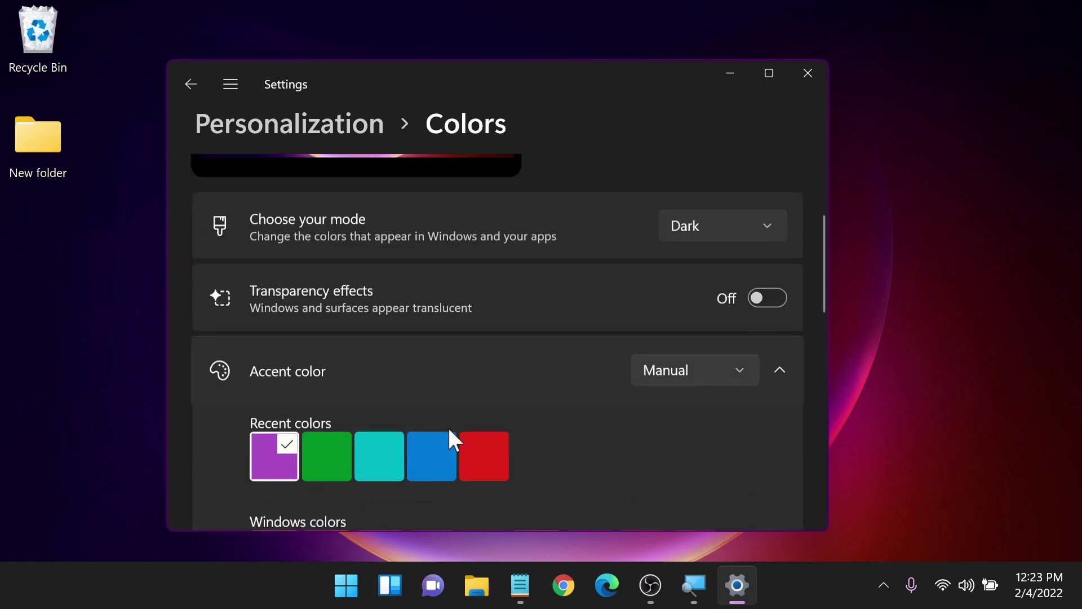
scroll(449, 432, down, 3)
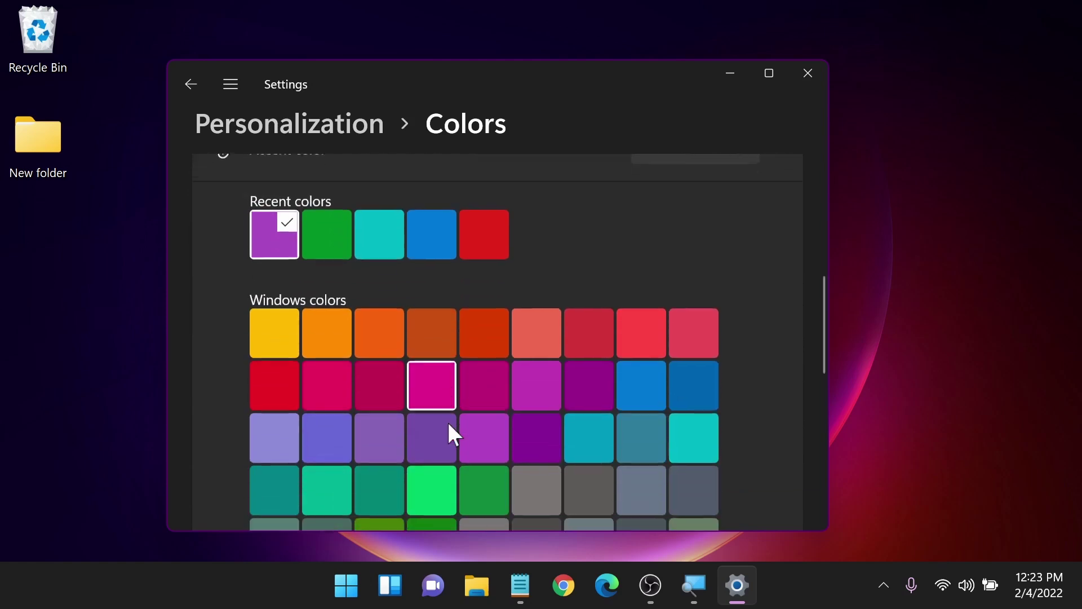
click(366, 242)
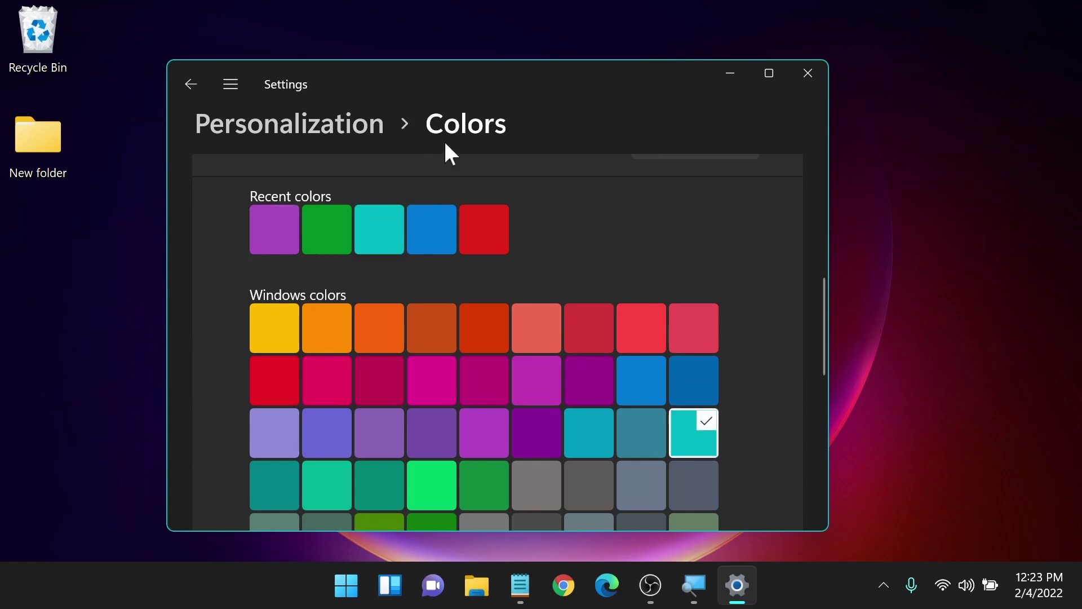
scroll(500, 339, up, 5)
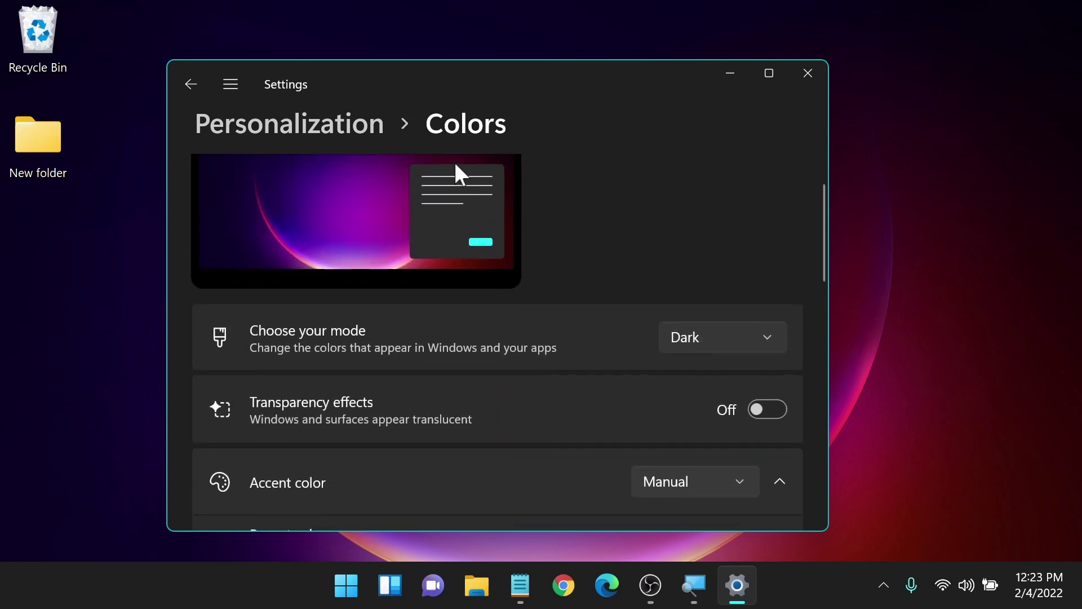
key(alt+Left)
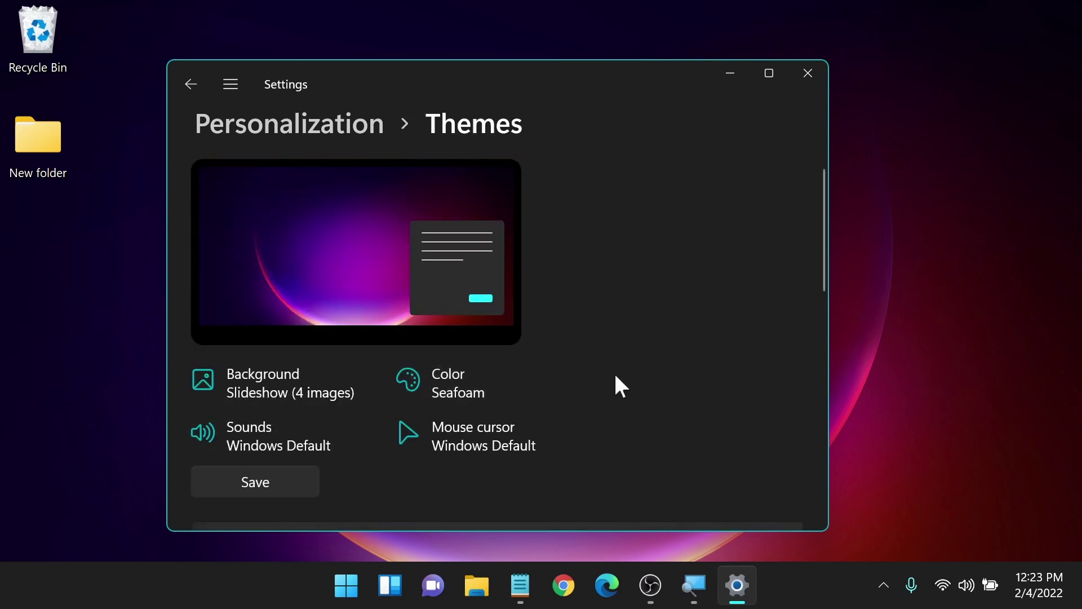
scroll(616, 377, down, 3)
Open Contrast themes from Related settings and browse the Aquatic, Desert, Dusk and Night sky previews
scroll(622, 370, down, 5)
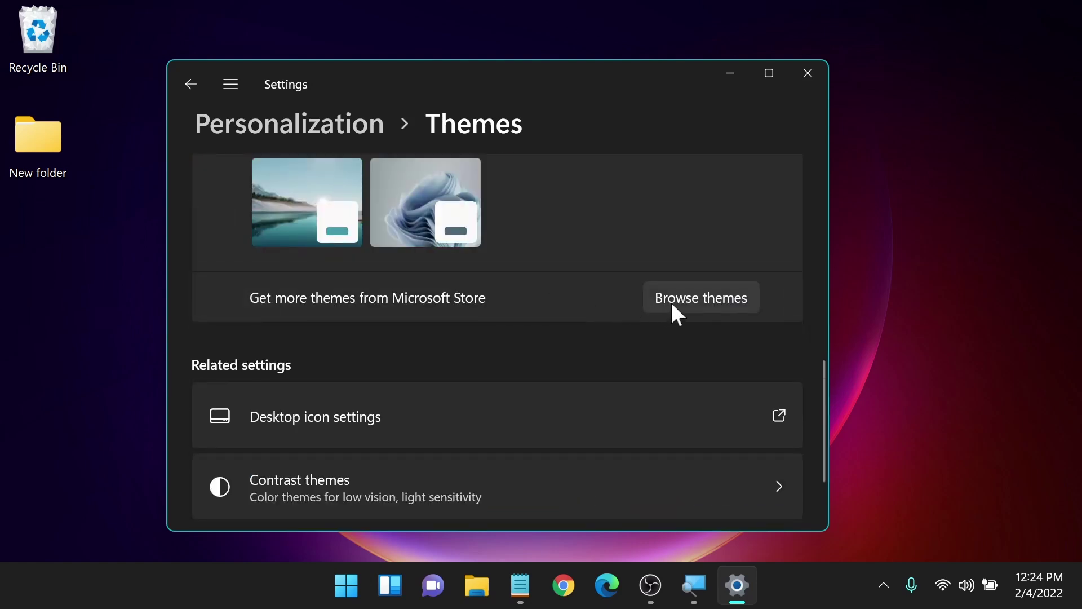
scroll(480, 307, down, 3)
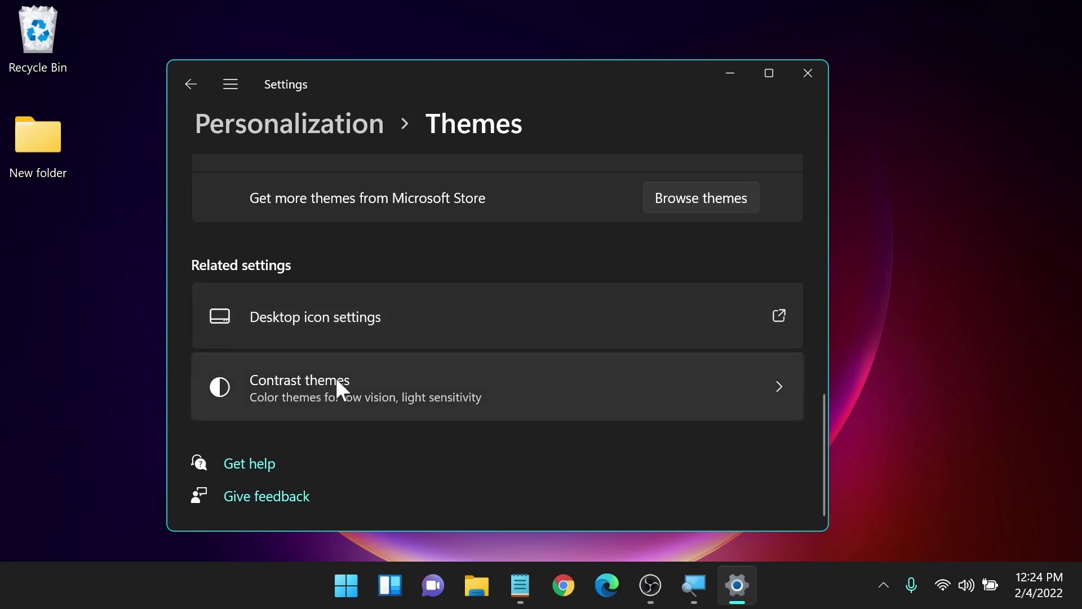
click(303, 397)
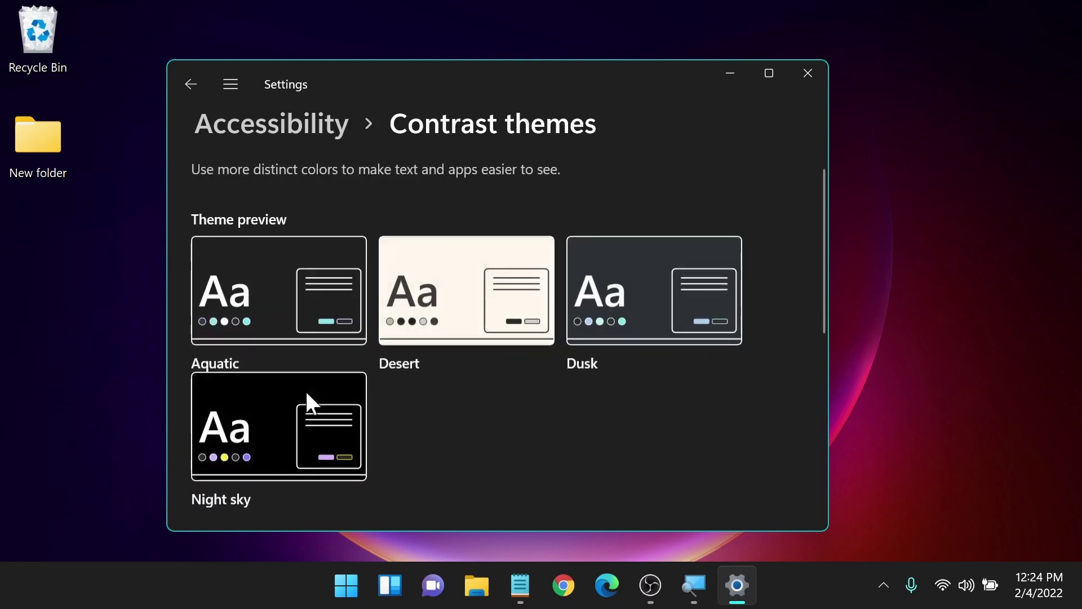
scroll(463, 361, down, 6)
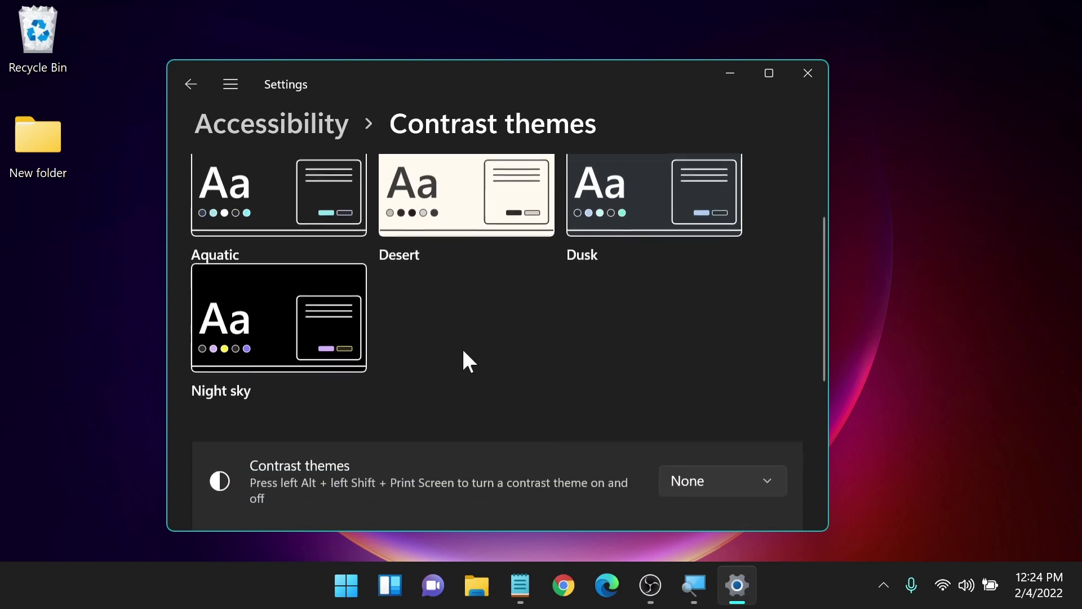
scroll(463, 350, up, 6)
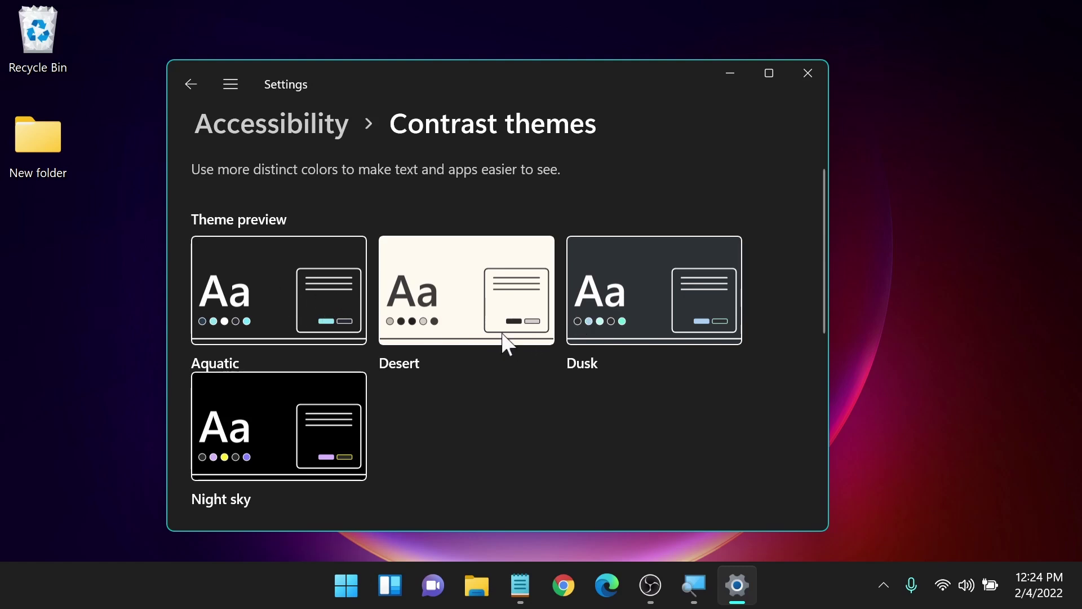
scroll(639, 382, down, 2)
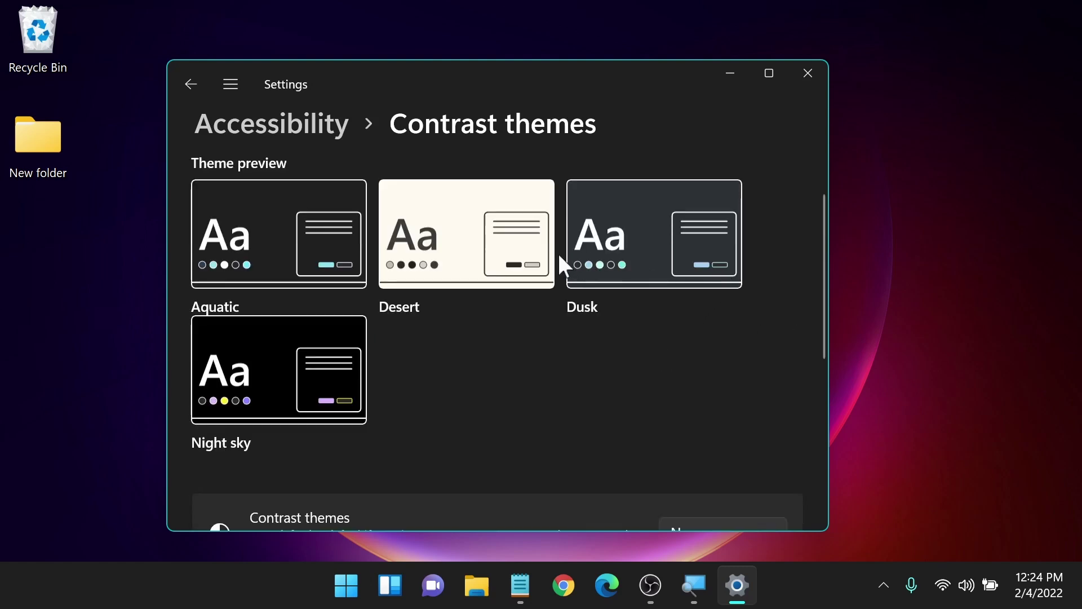
scroll(425, 375, down, 4)
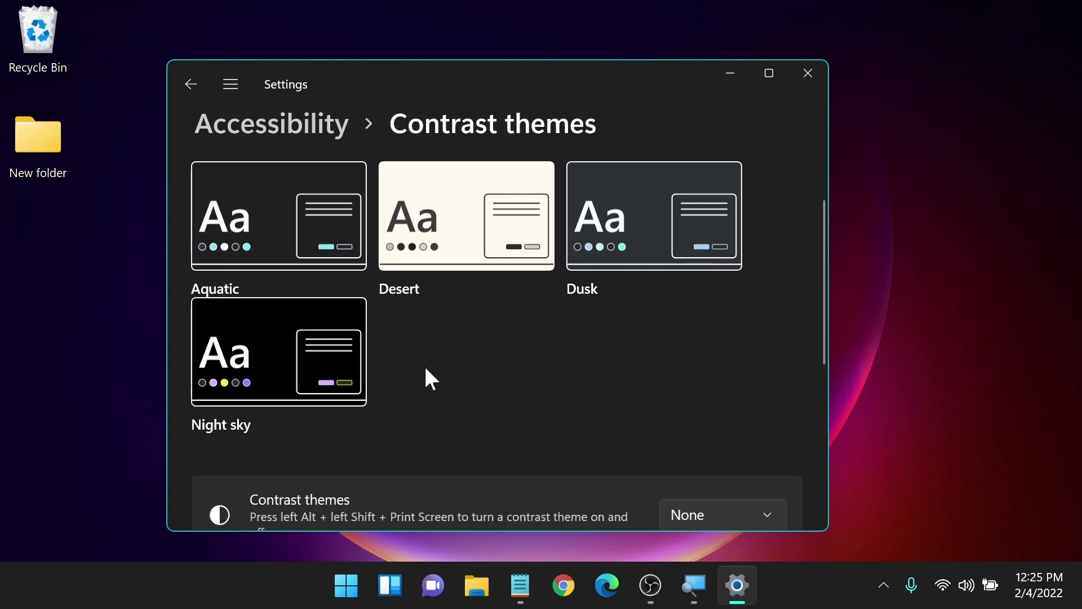
scroll(496, 404, down, 2)
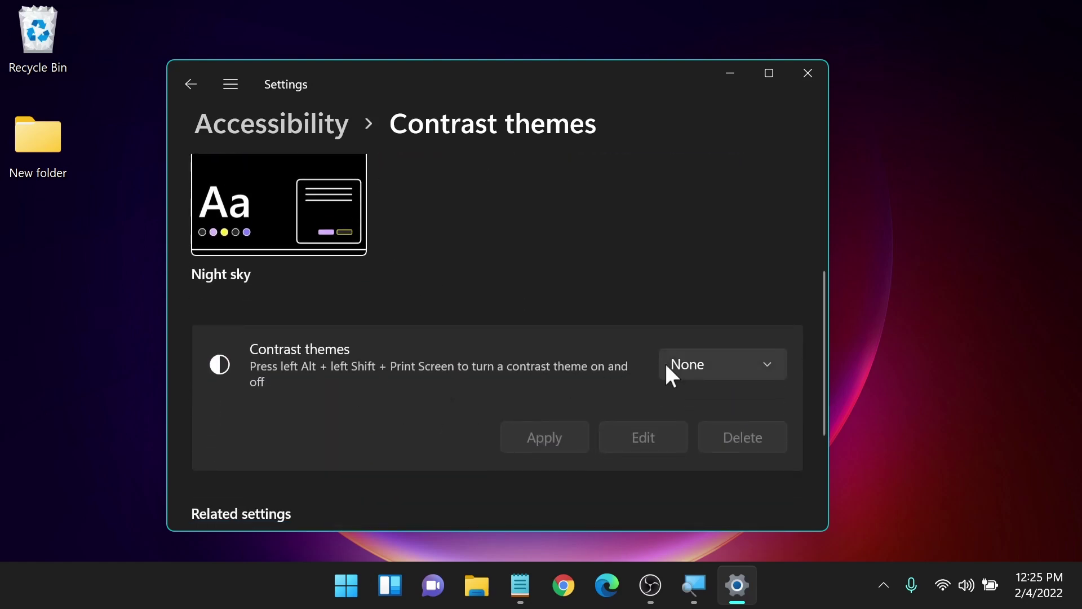
Choose Night sky in the contrast themes list and apply it
click(680, 367)
scroll(680, 349, down, 4)
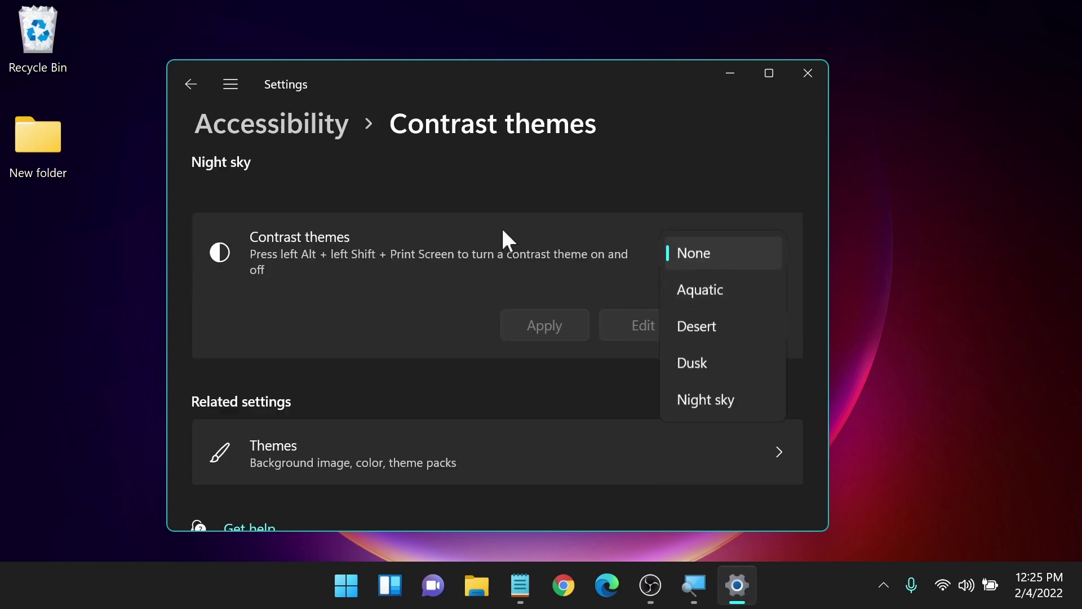
click(422, 326)
scroll(408, 305, up, 8)
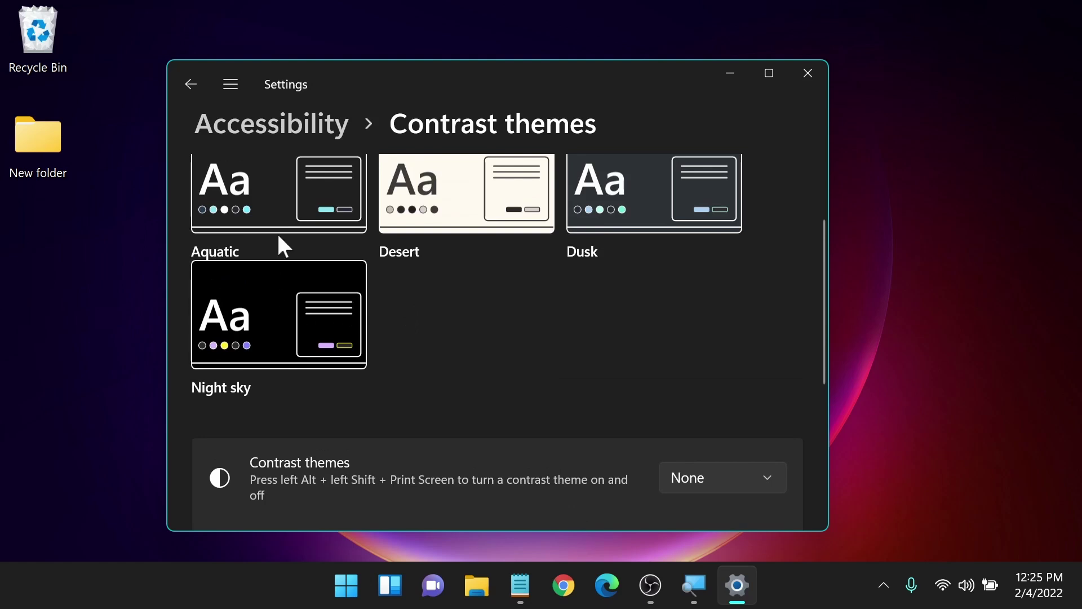
scroll(226, 186, up, 2)
scroll(176, 338, down, 2)
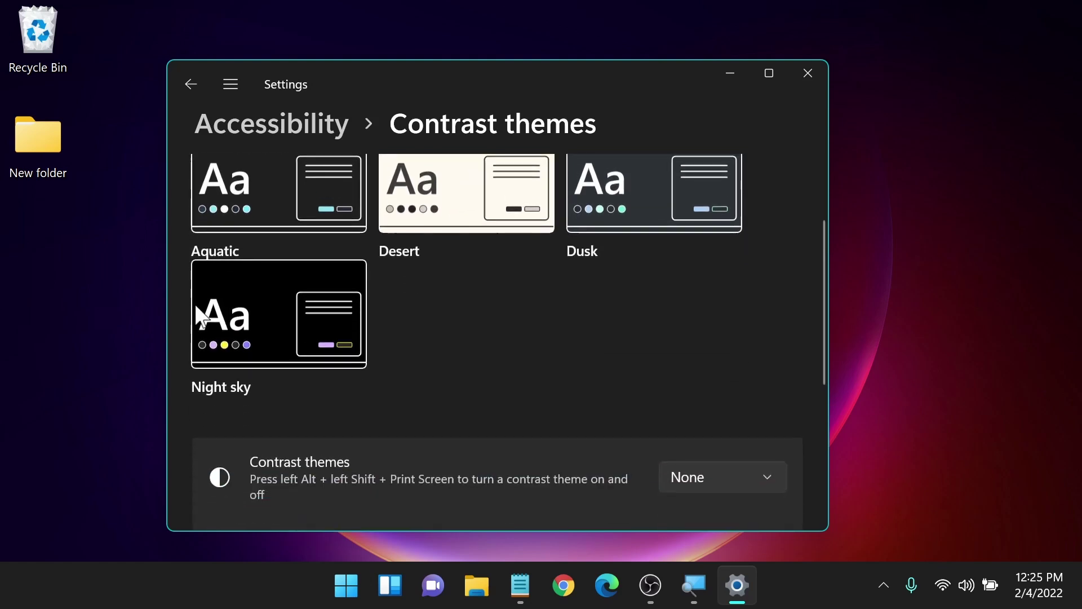
click(252, 246)
scroll(266, 289, down, 3)
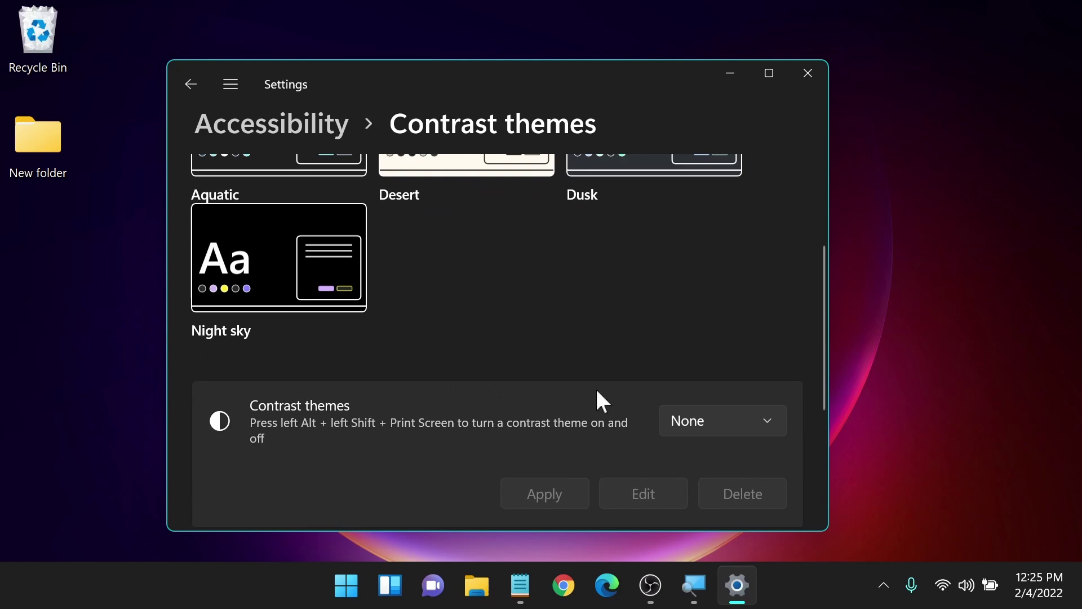
click(711, 435)
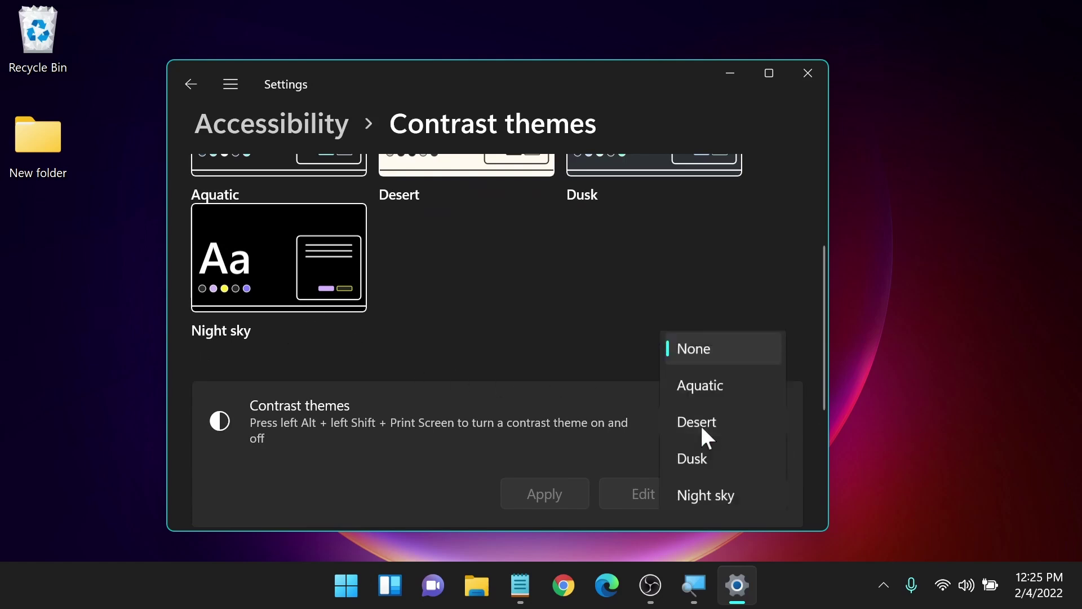
click(701, 494)
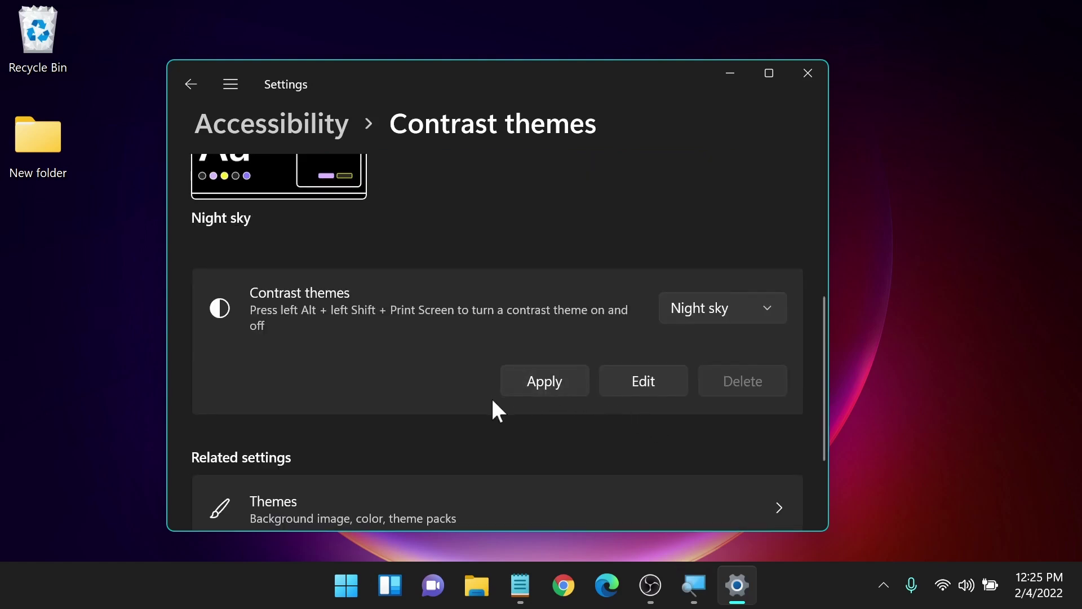
click(533, 389)
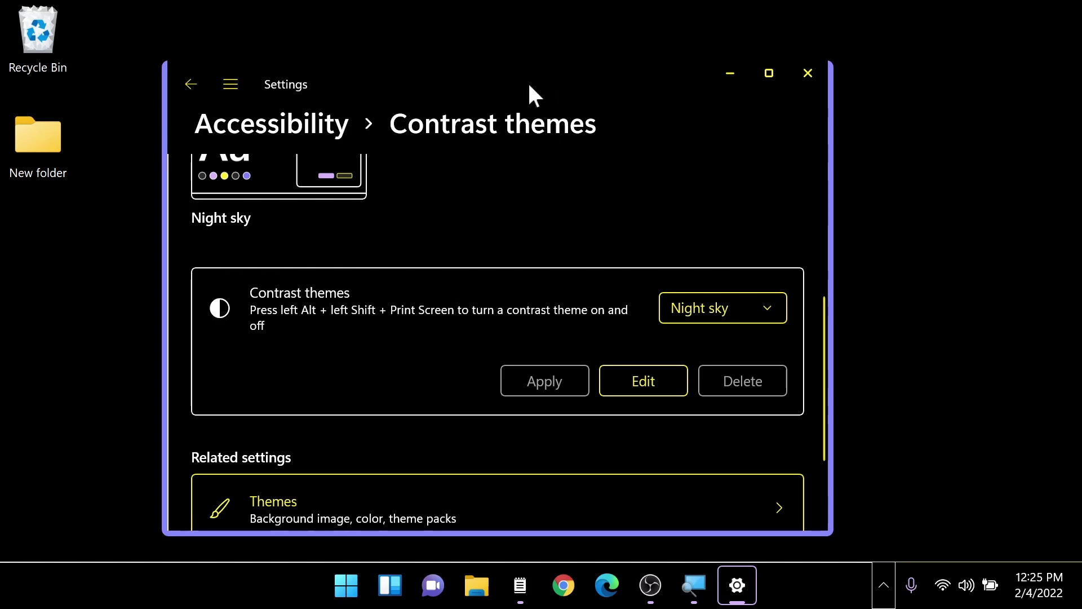
Reposition and shorten the Settings window, then bring up the Start menu
drag(527, 81, 556, 80)
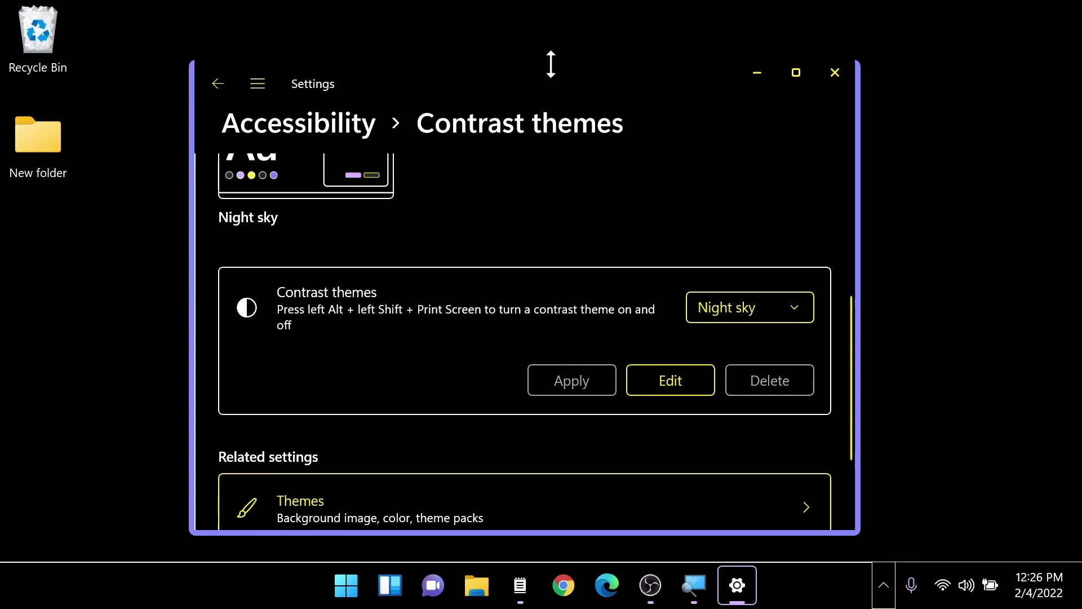
drag(550, 65, 519, 85)
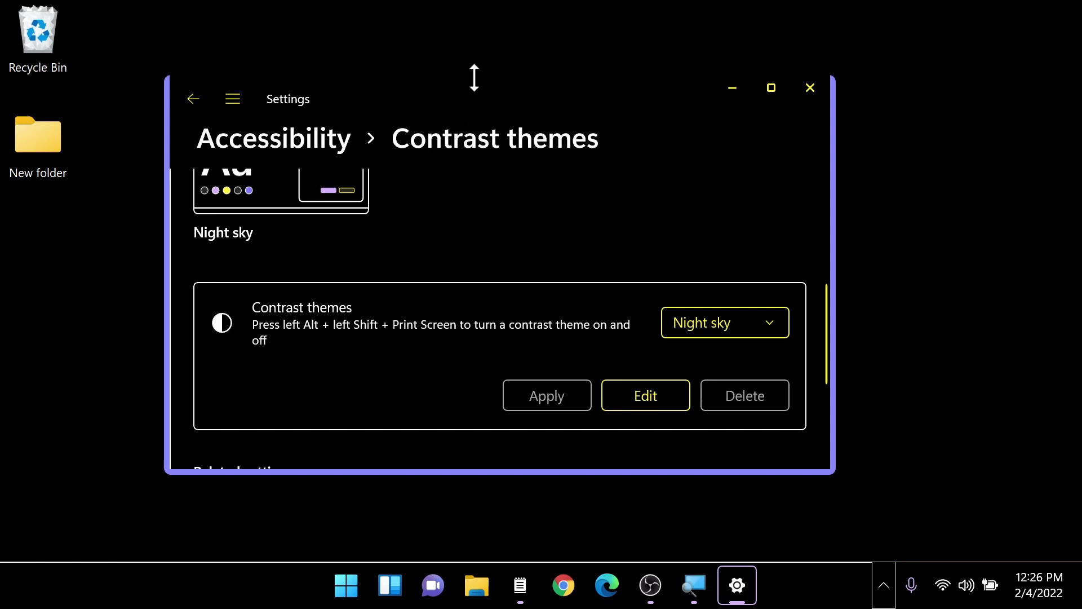
mouse_move(473, 90)
mouse_down()
mouse_move(479, 118)
mouse_move(476, 97)
mouse_up()
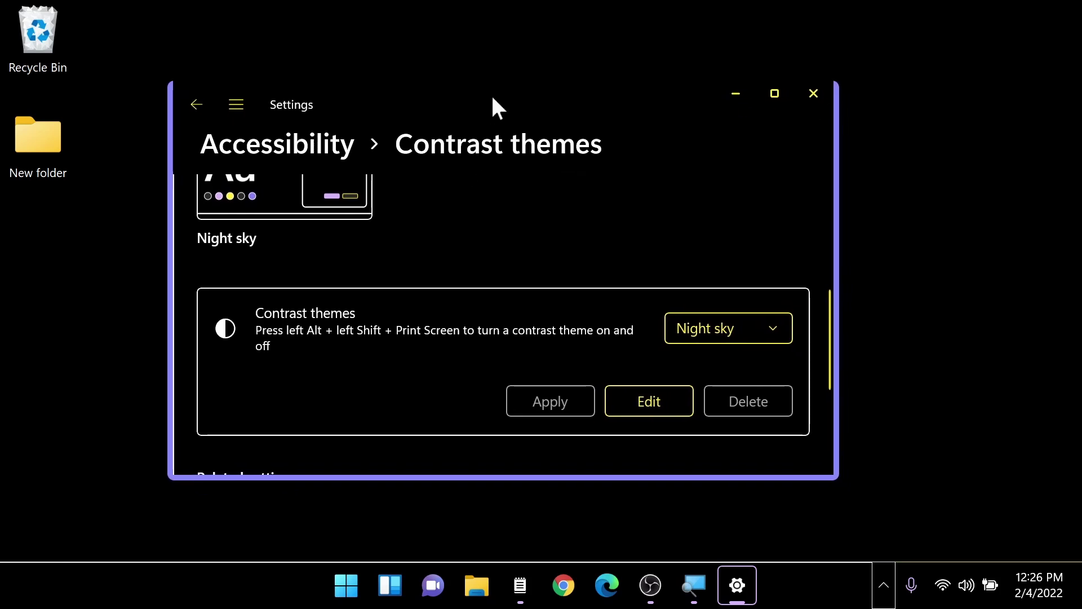
key(super)
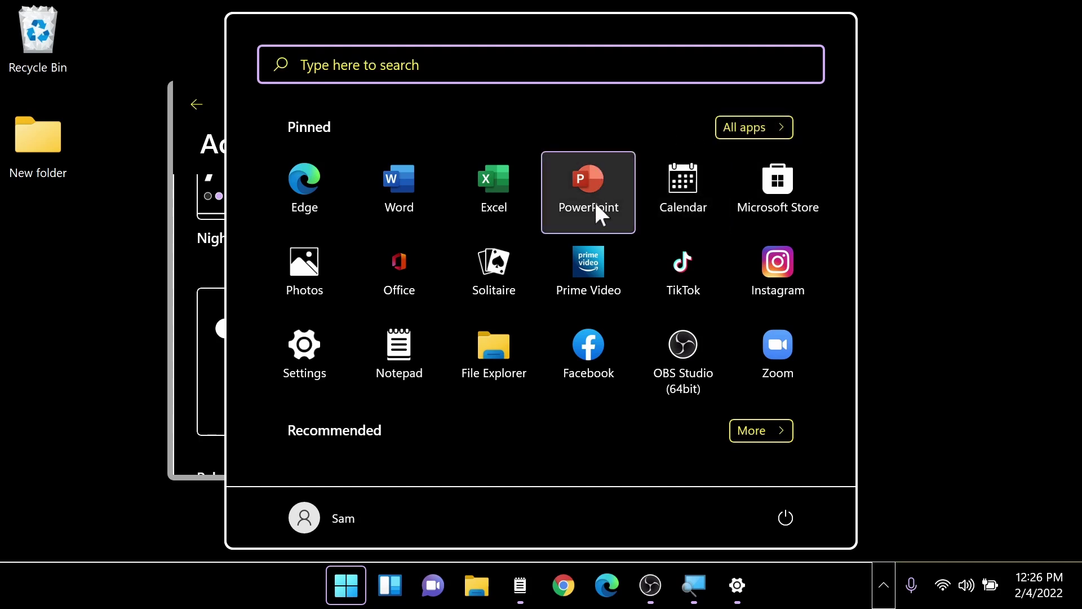
Close the Start menu to reveal the Contrast themes page again
key(Escape)
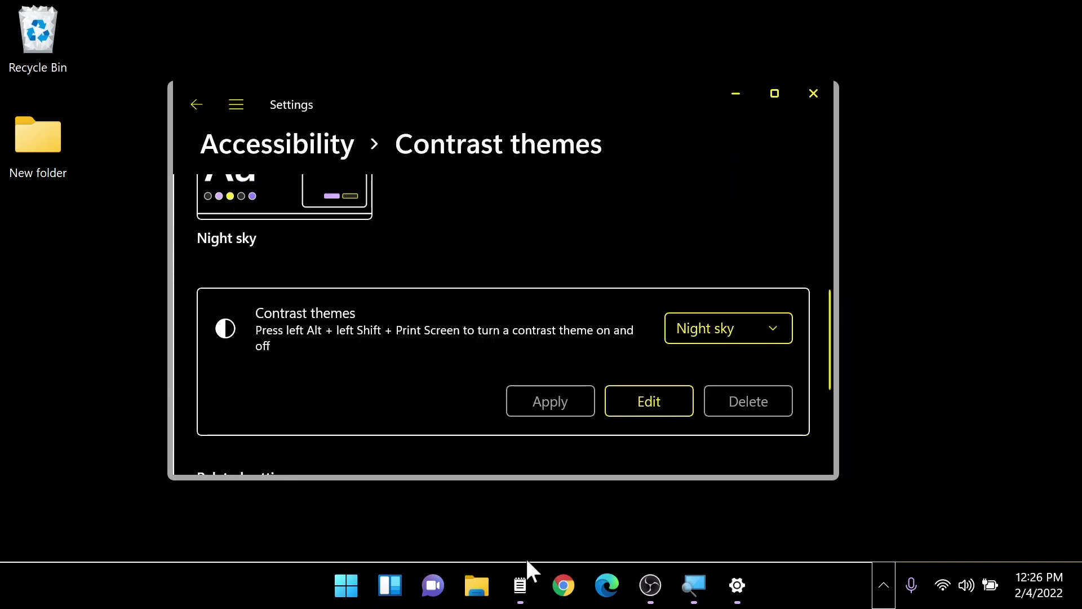
Bring up the Hello! Notepad note in Night sky colours, move it, then minimize it
click(521, 578)
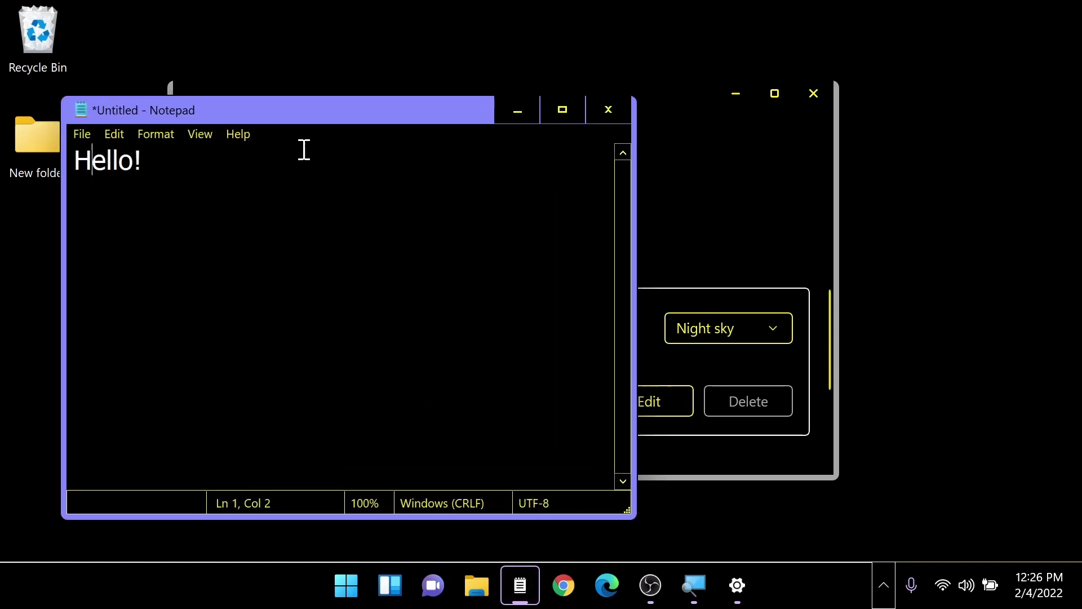
drag(285, 114, 346, 99)
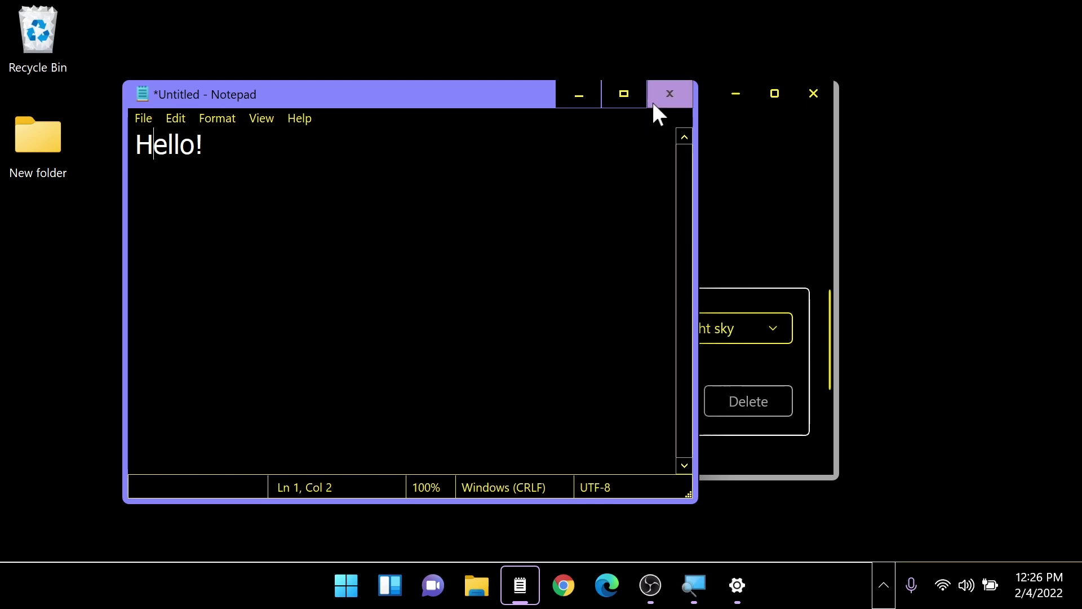
click(579, 95)
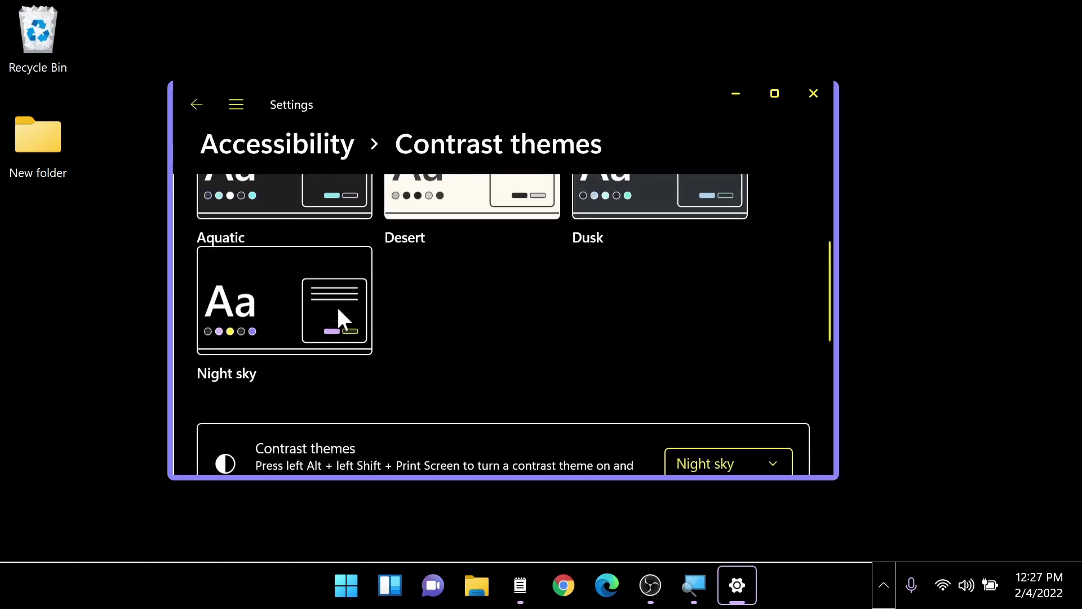
scroll(336, 306, up, 2)
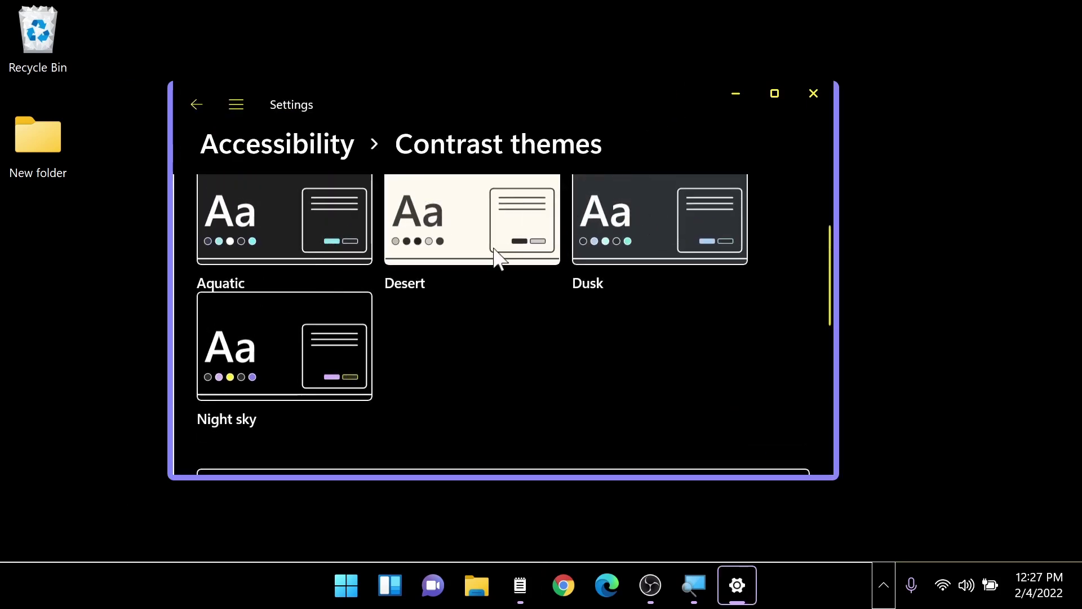
scroll(496, 257, up, 1)
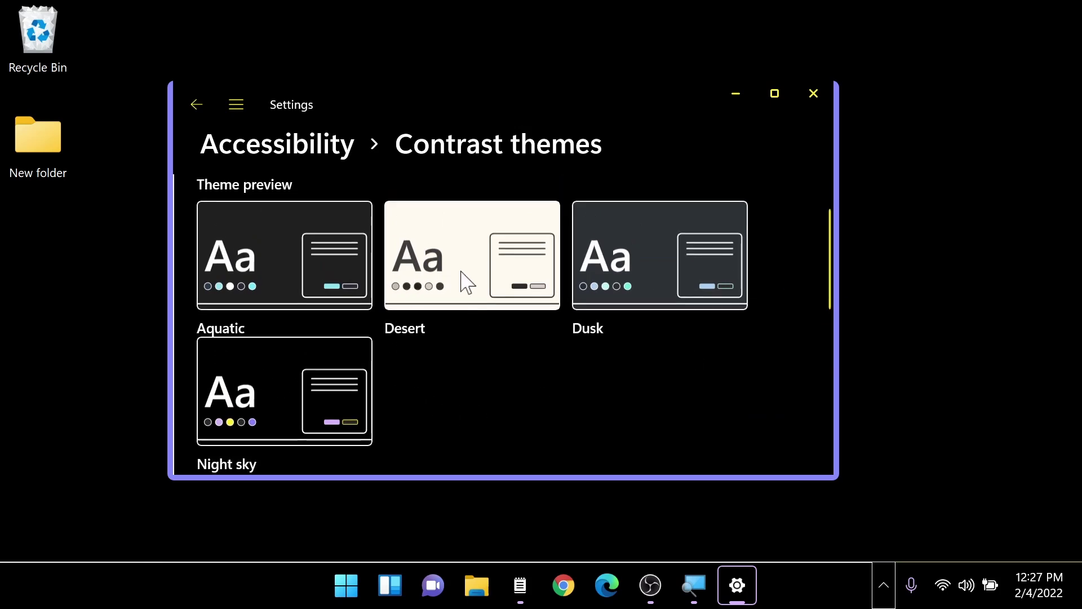
Edit the Night sky contrast theme to show its Background, Text and Hyperlink colours
scroll(460, 276, down, 3)
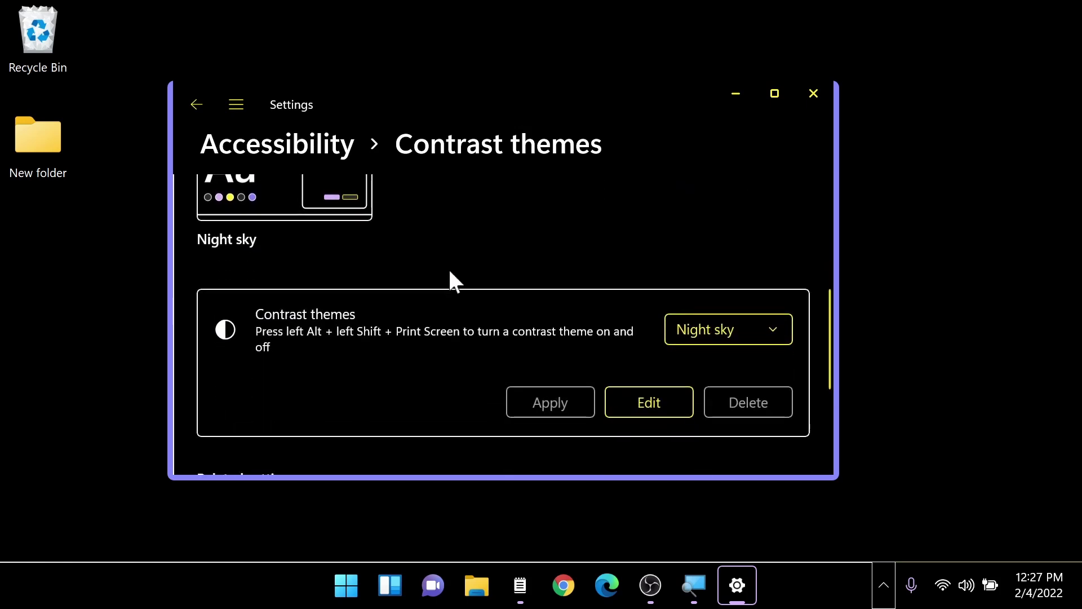
scroll(361, 316, up, 1)
scroll(372, 319, down, 2)
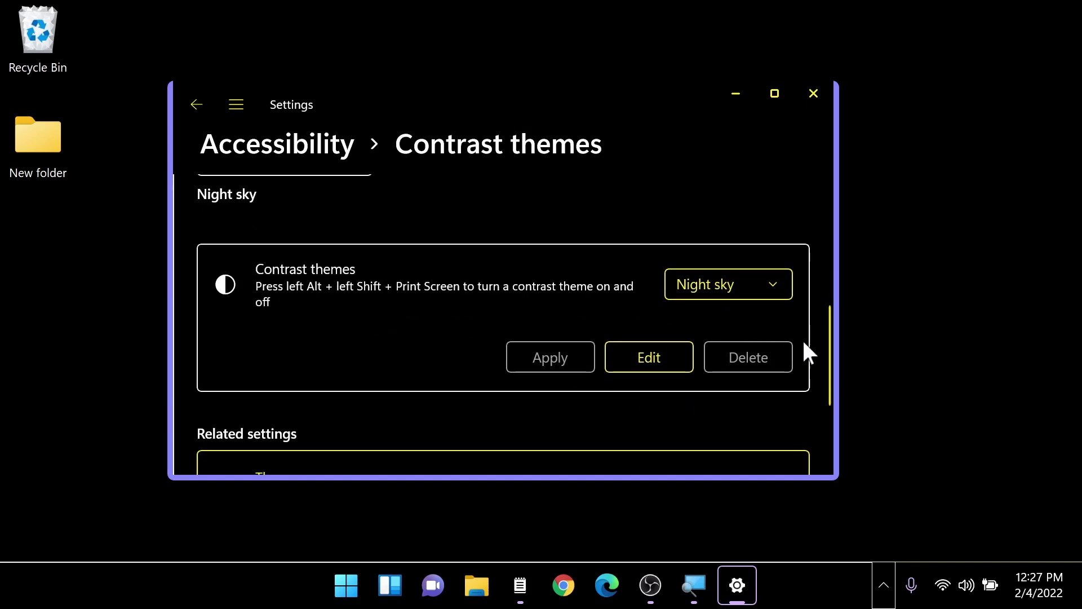
click(641, 358)
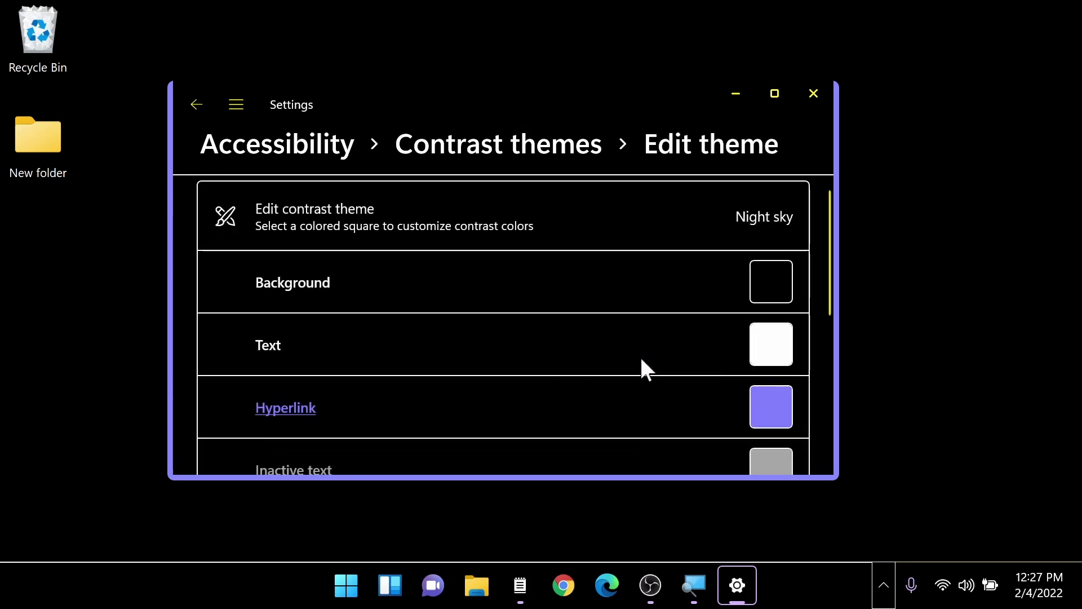
scroll(454, 320, down, 3)
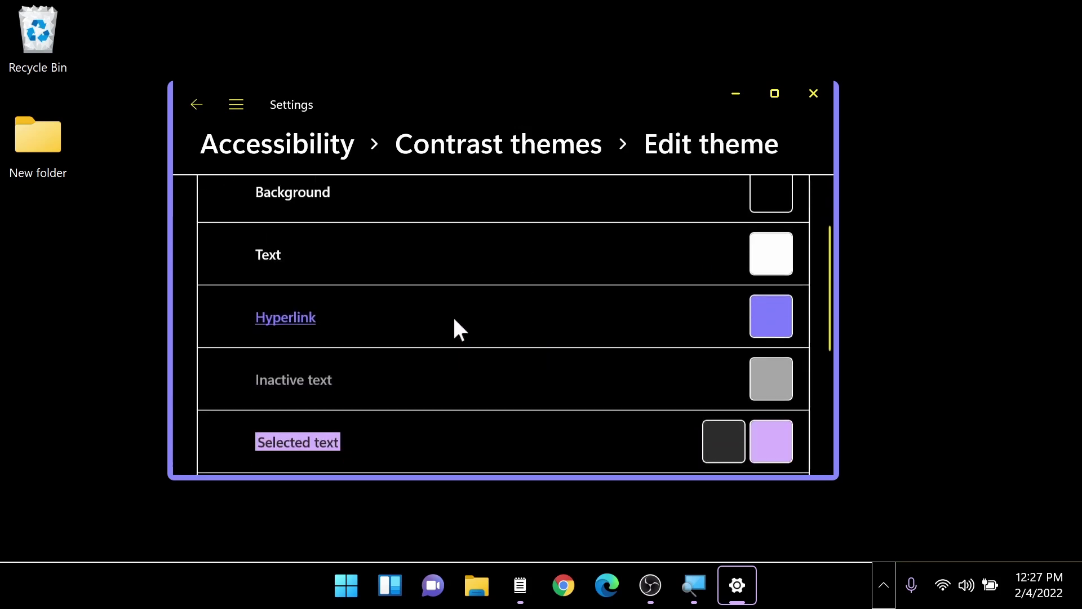
scroll(454, 319, down, 2)
scroll(575, 312, up, 3)
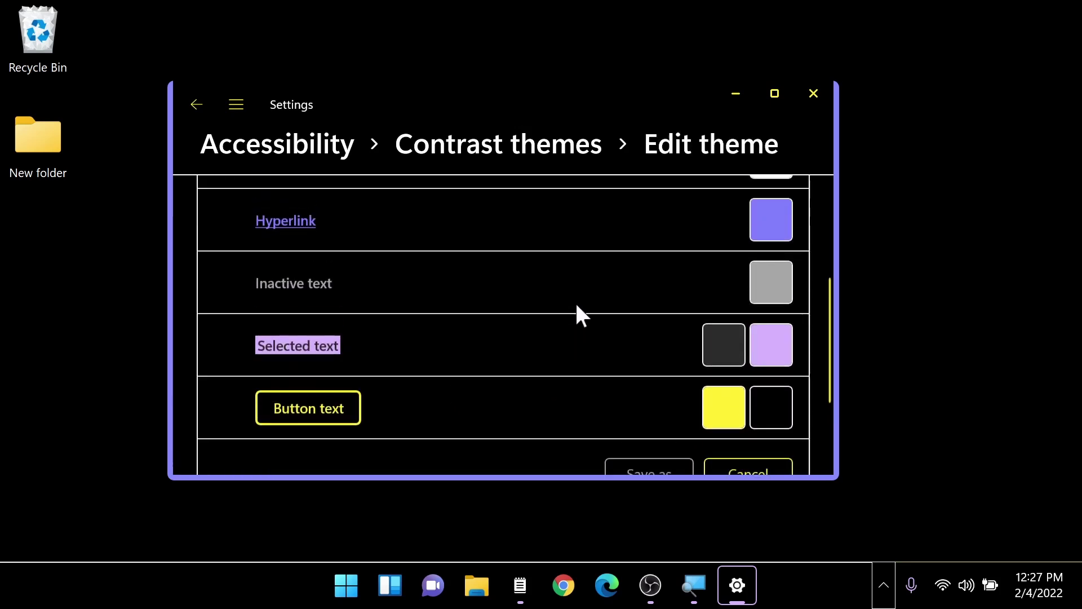
scroll(563, 304, up, 2)
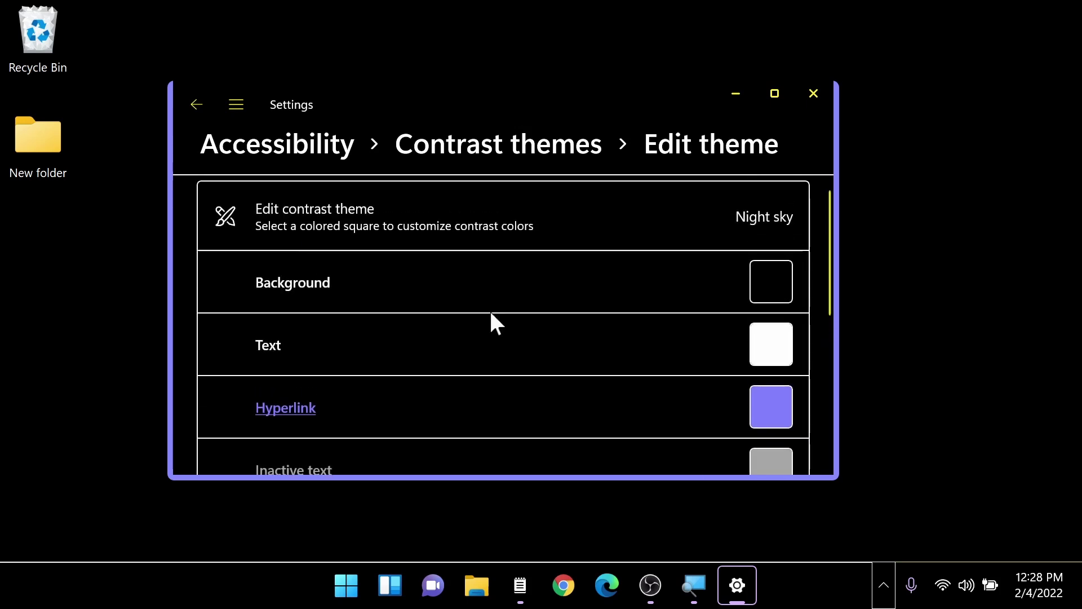
key(super)
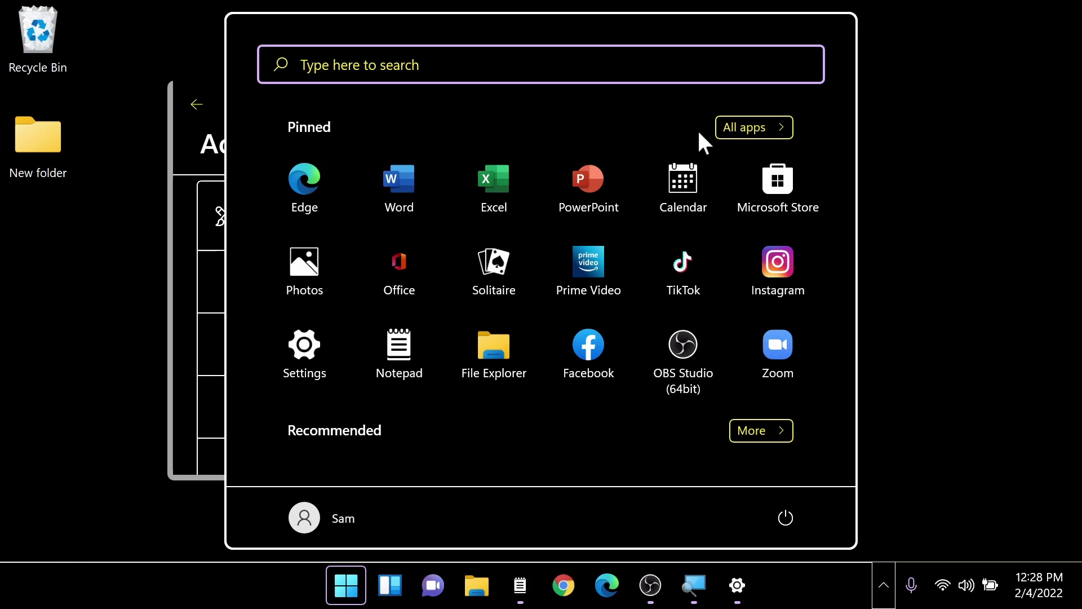
key(Escape)
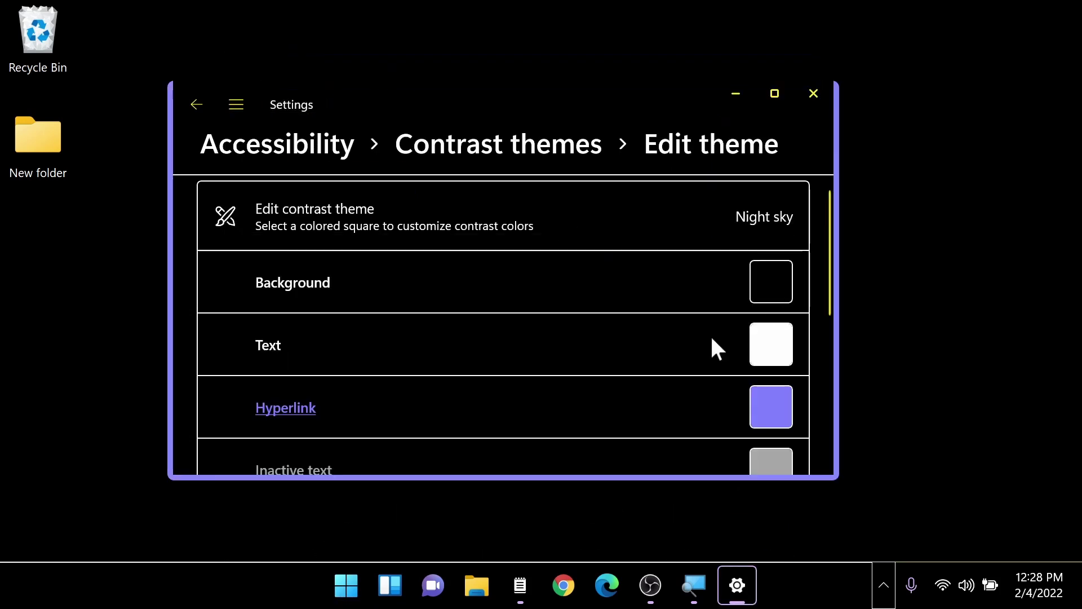
scroll(657, 337, down, 5)
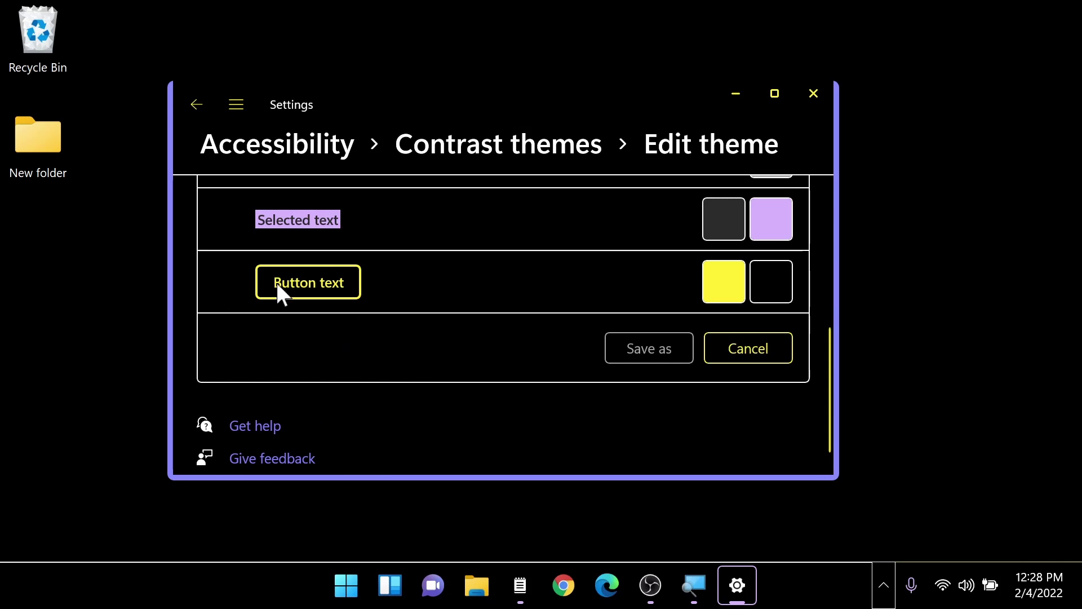
Open the colour chooser for the Night sky button text
click(732, 289)
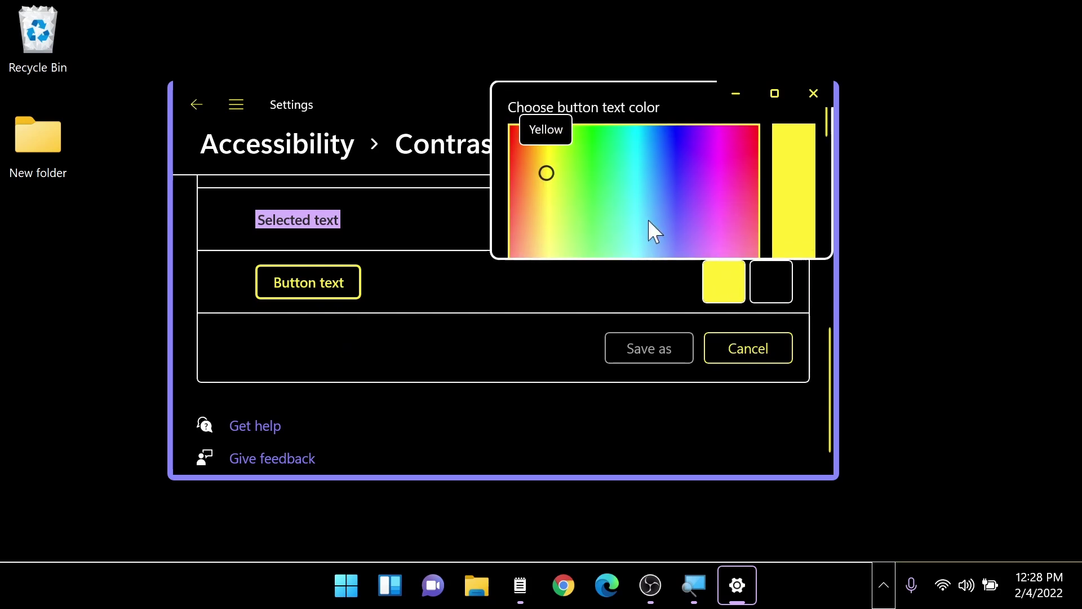
scroll(630, 150, down, 1)
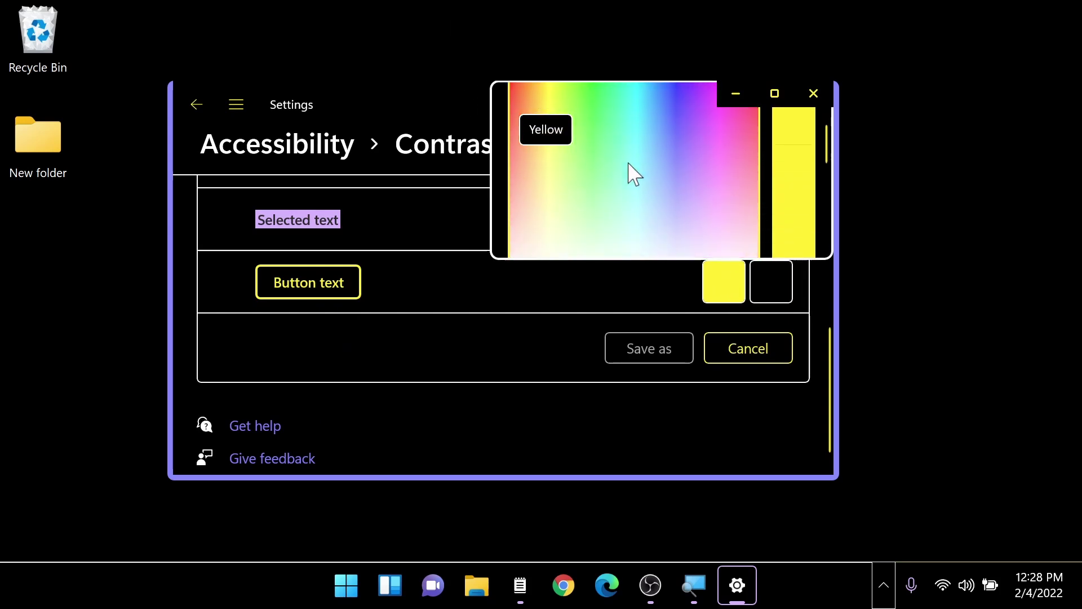
scroll(634, 172, down, 1)
scroll(632, 169, down, 2)
scroll(632, 168, up, 3)
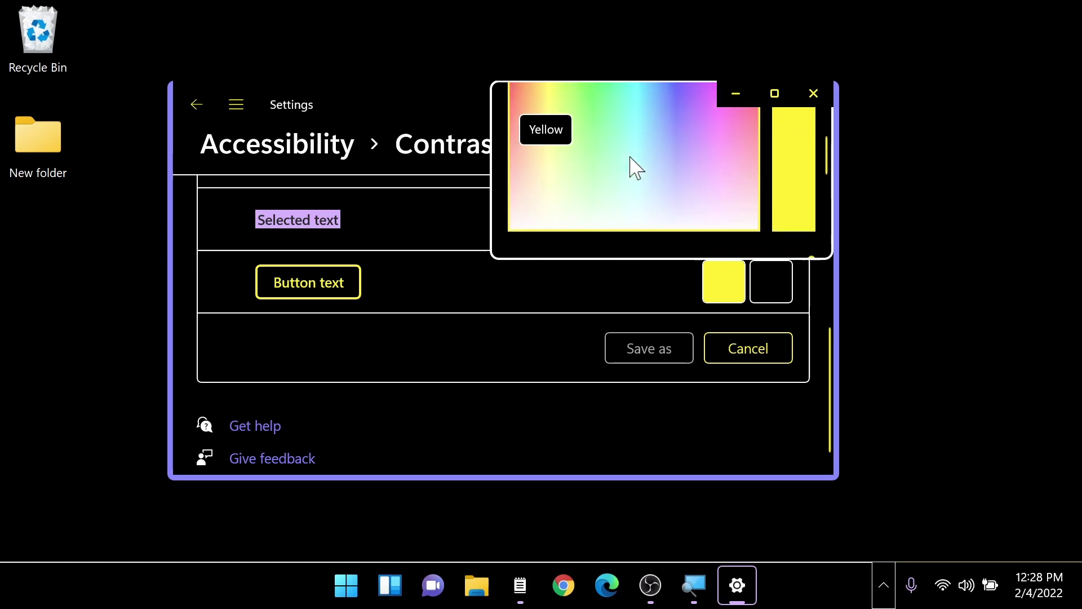
scroll(636, 168, down, 1)
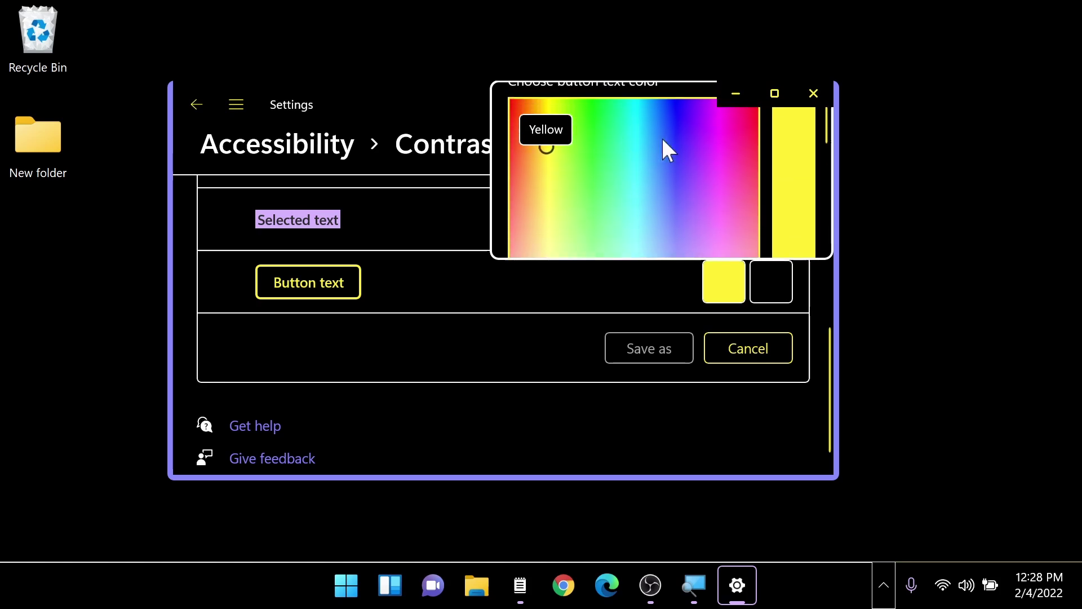
Change the button text from yellow to pink (RGB 255, 4, 114) and confirm with Done
drag(742, 113, 742, 99)
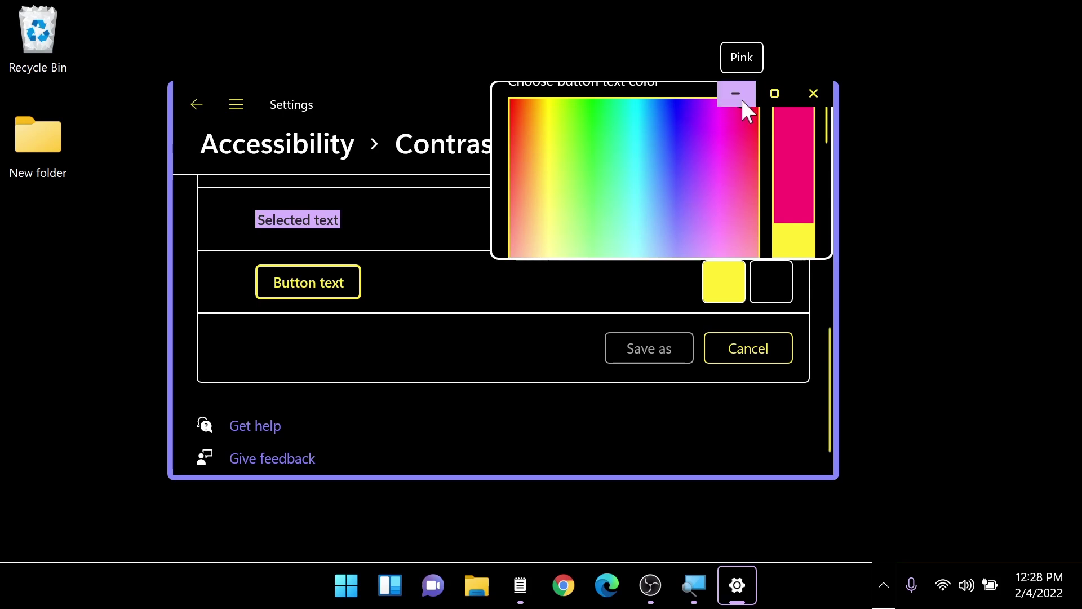
scroll(660, 174, down, 5)
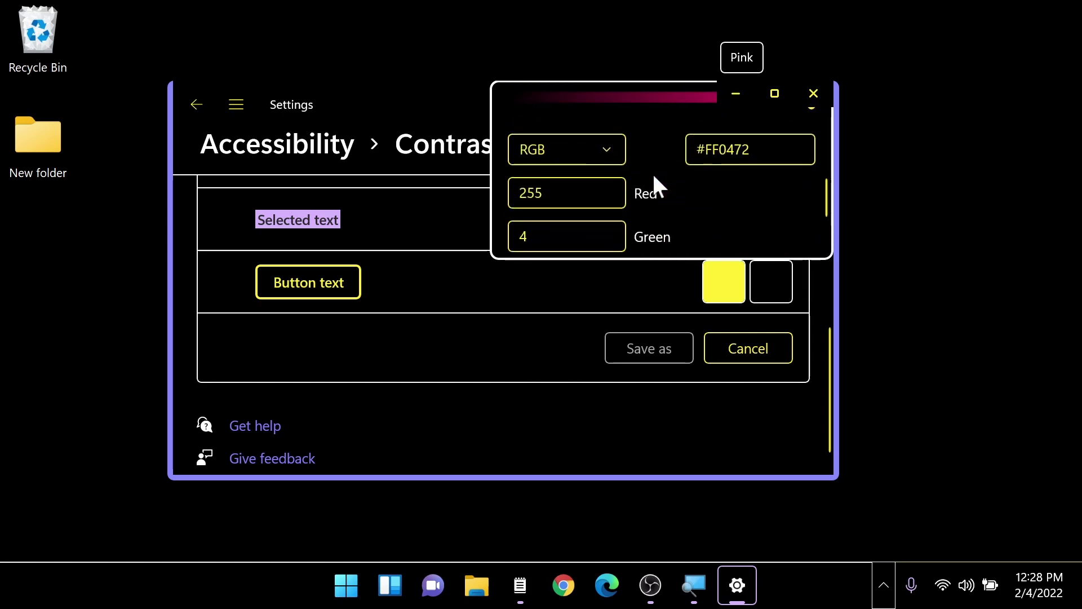
scroll(631, 171, down, 2)
scroll(607, 169, up, 1)
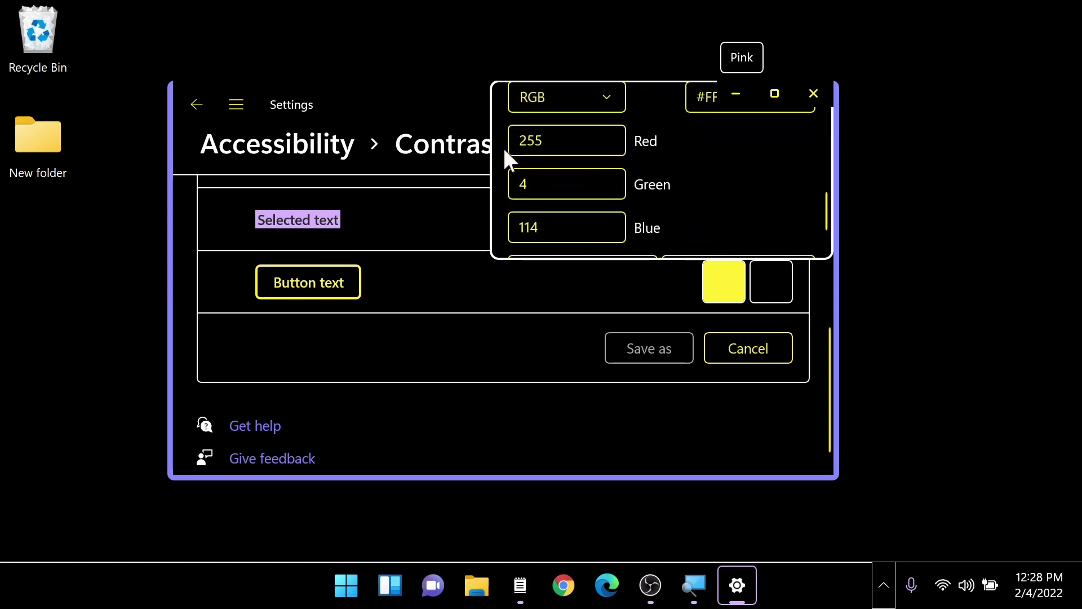
scroll(546, 170, down, 1)
scroll(546, 170, down, 1)
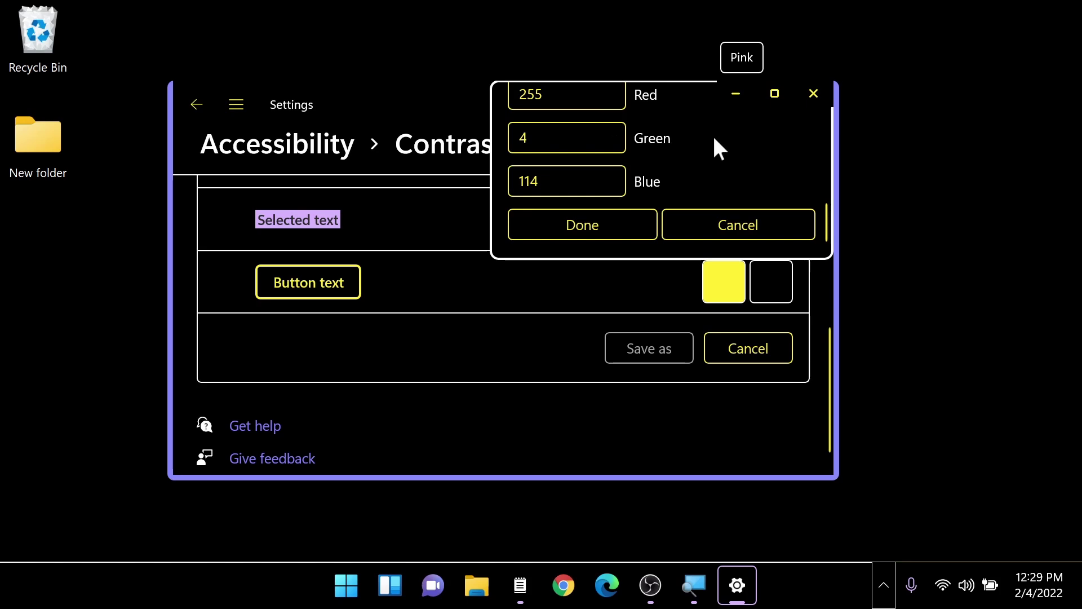
click(547, 223)
scroll(592, 305, down, 1)
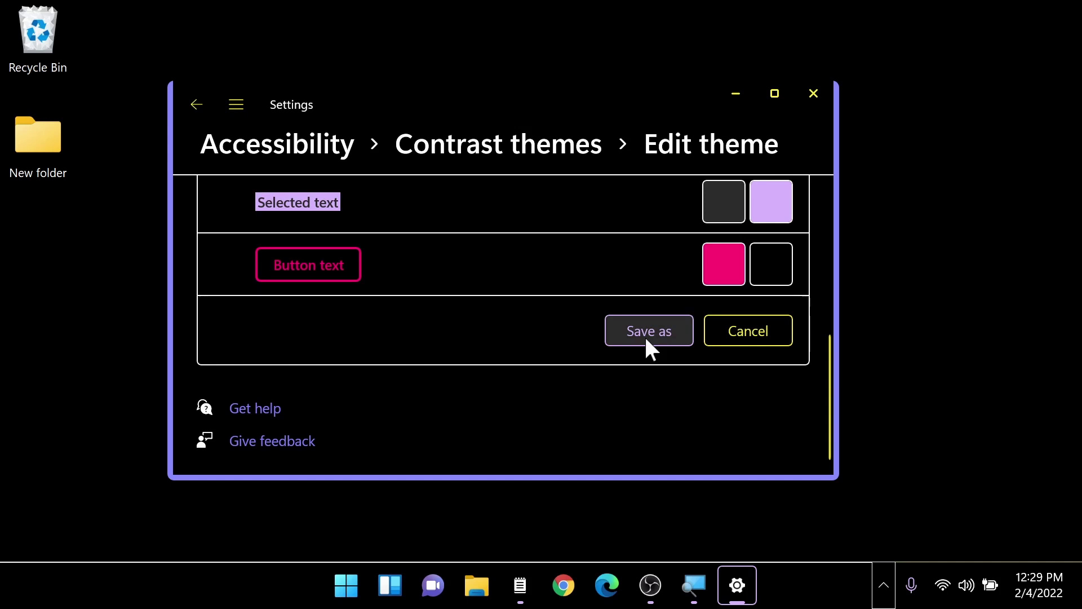
Open and close the Start menu, then cancel the Night sky colour edits
scroll(647, 304, up, 5)
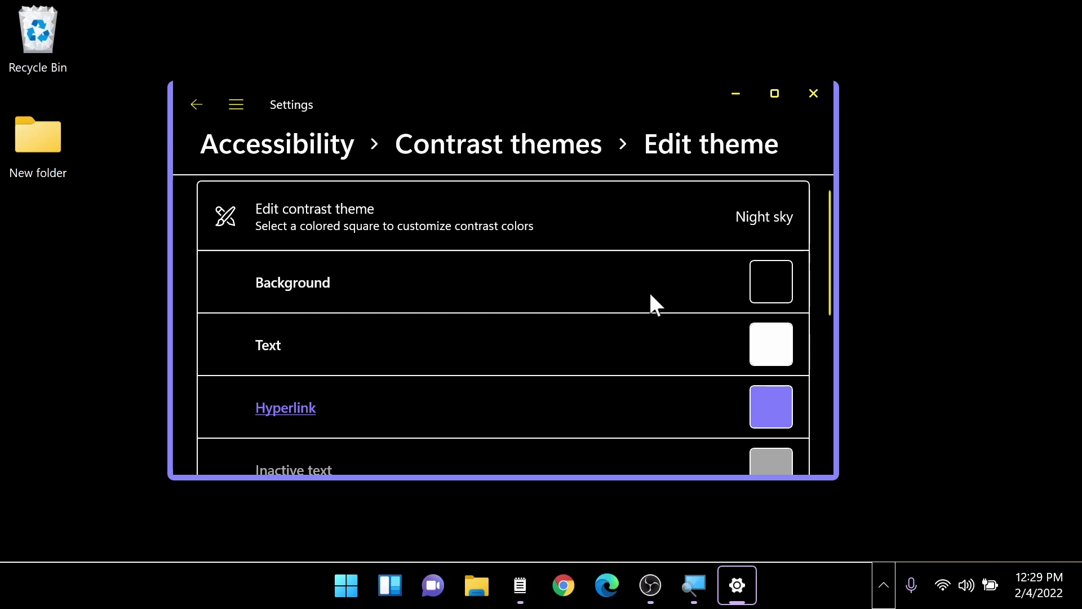
scroll(650, 294, down, 3)
scroll(648, 290, down, 5)
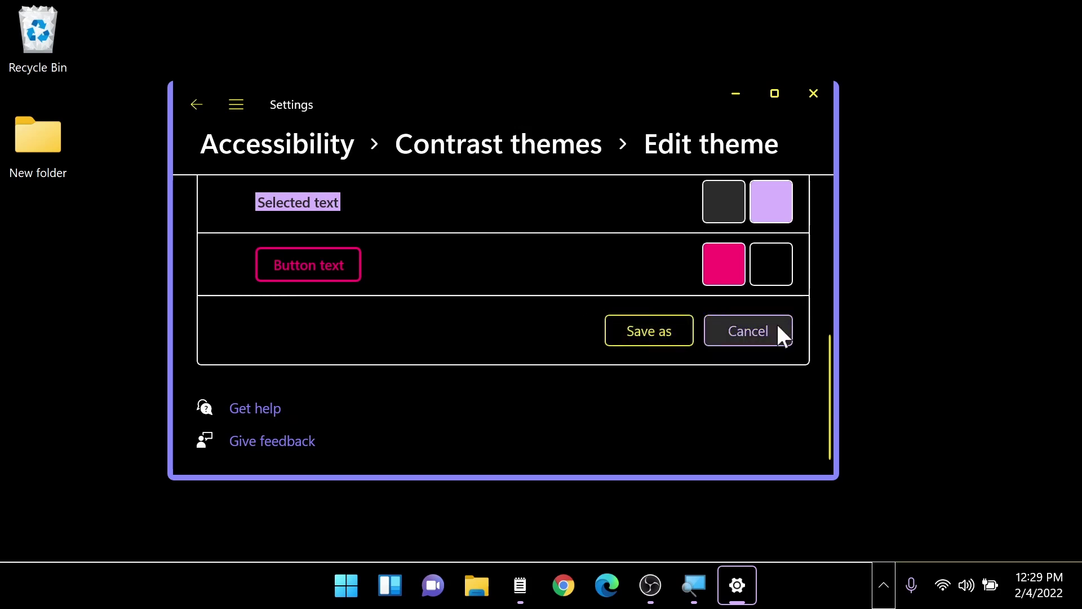
key(super)
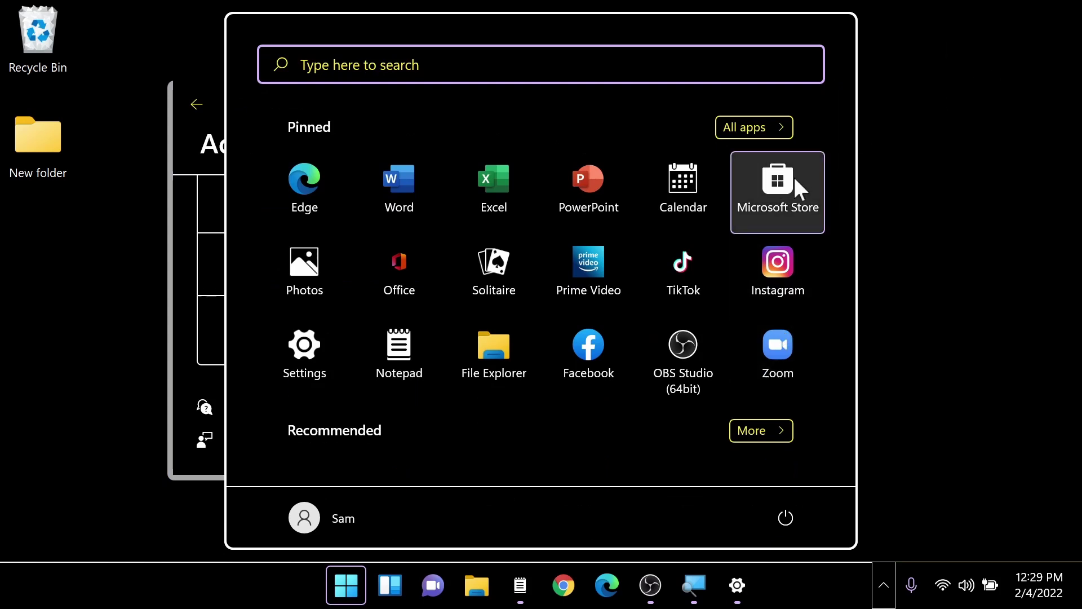
key(super)
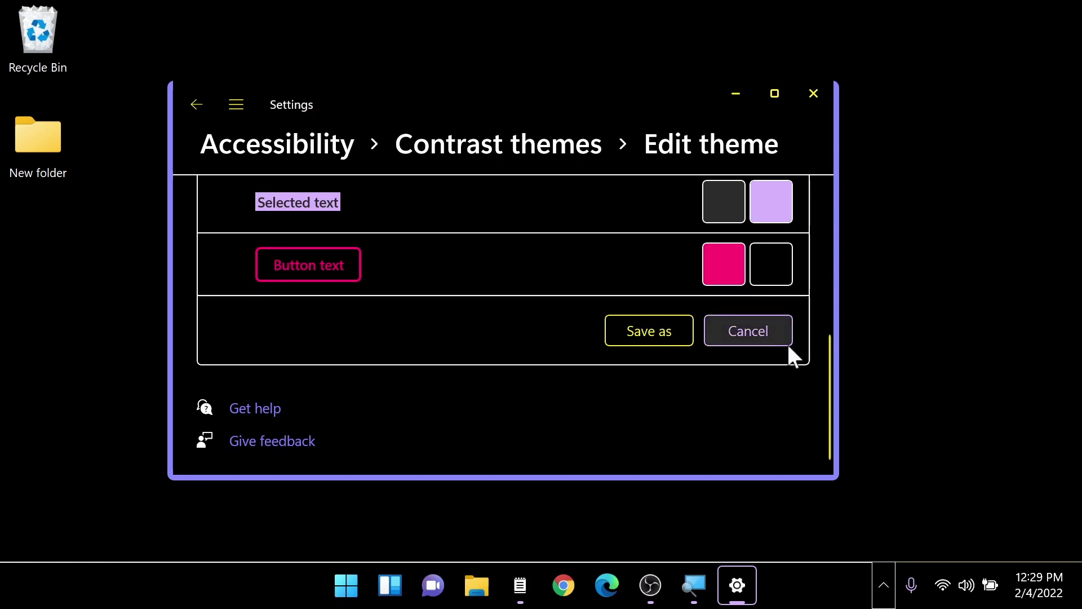
click(739, 331)
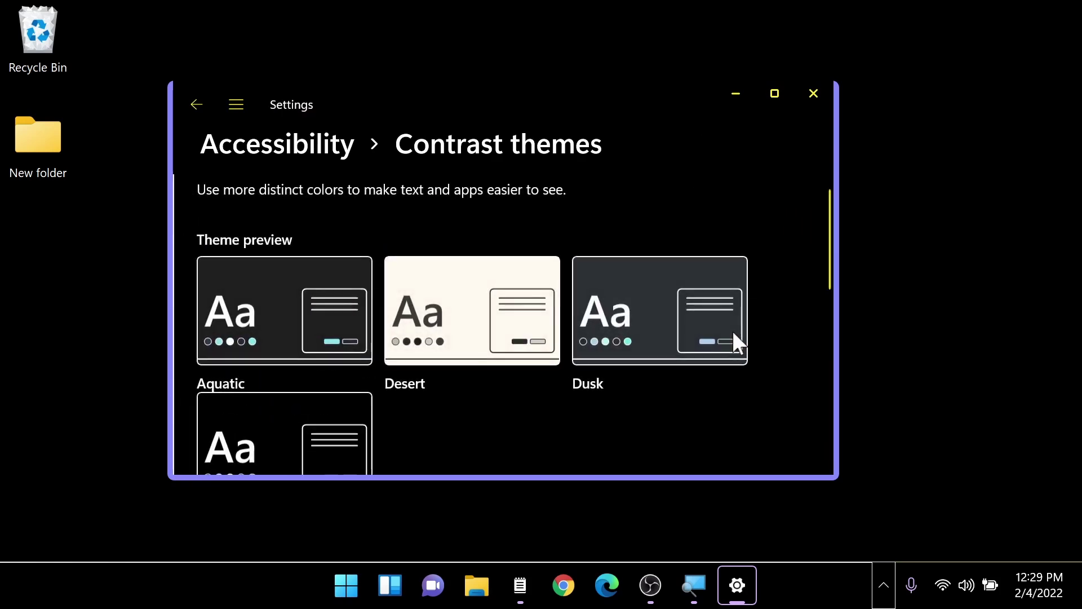
Drag the Settings window slightly left and down, leaving Related settings in view
scroll(555, 341, down, 3)
scroll(550, 340, down, 4)
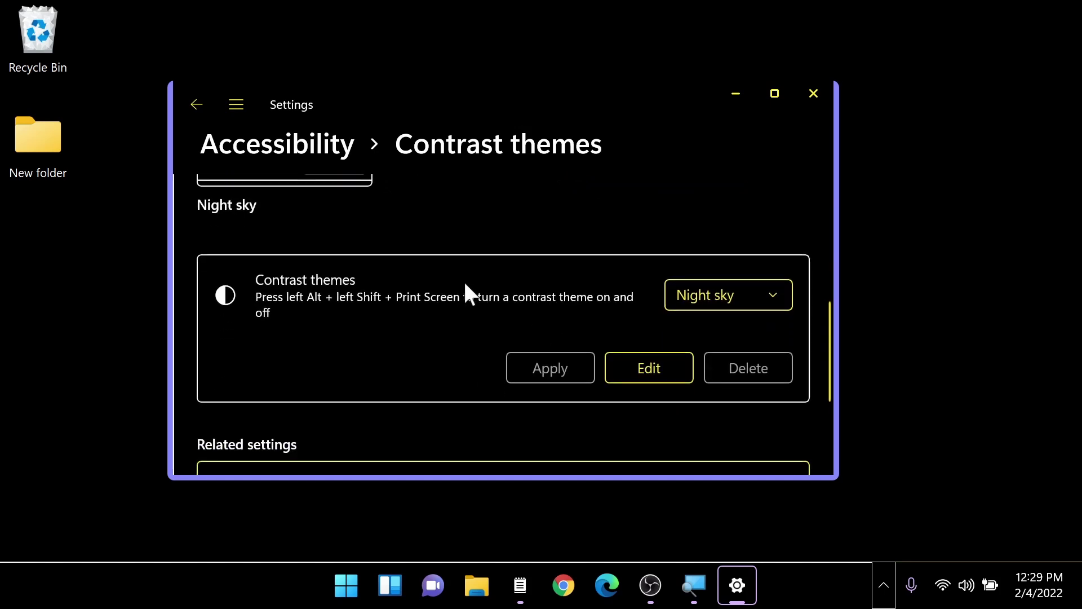
scroll(343, 254, up, 6)
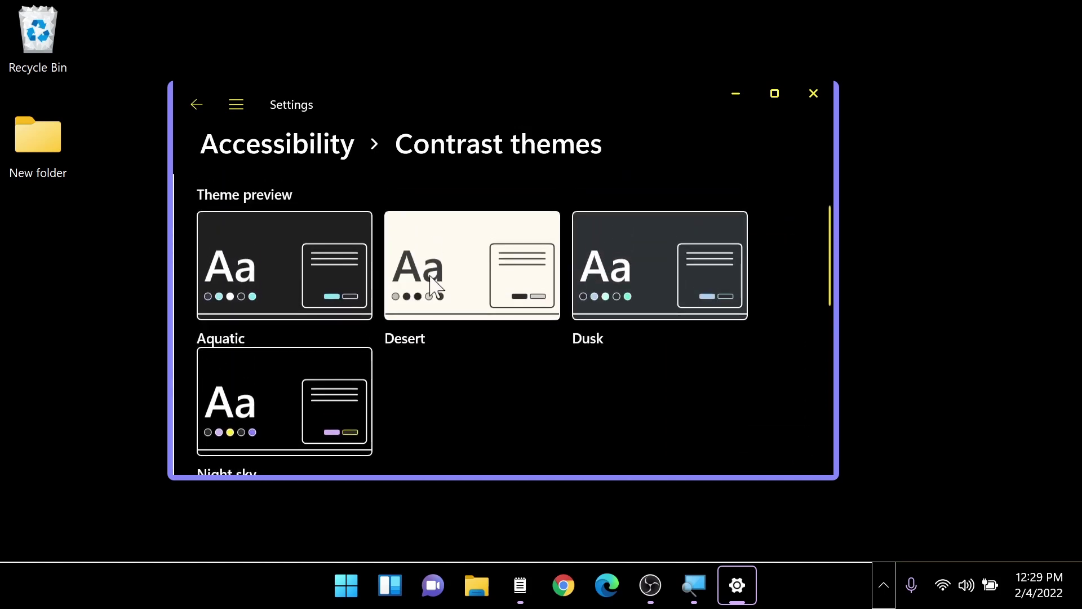
scroll(428, 272, down, 4)
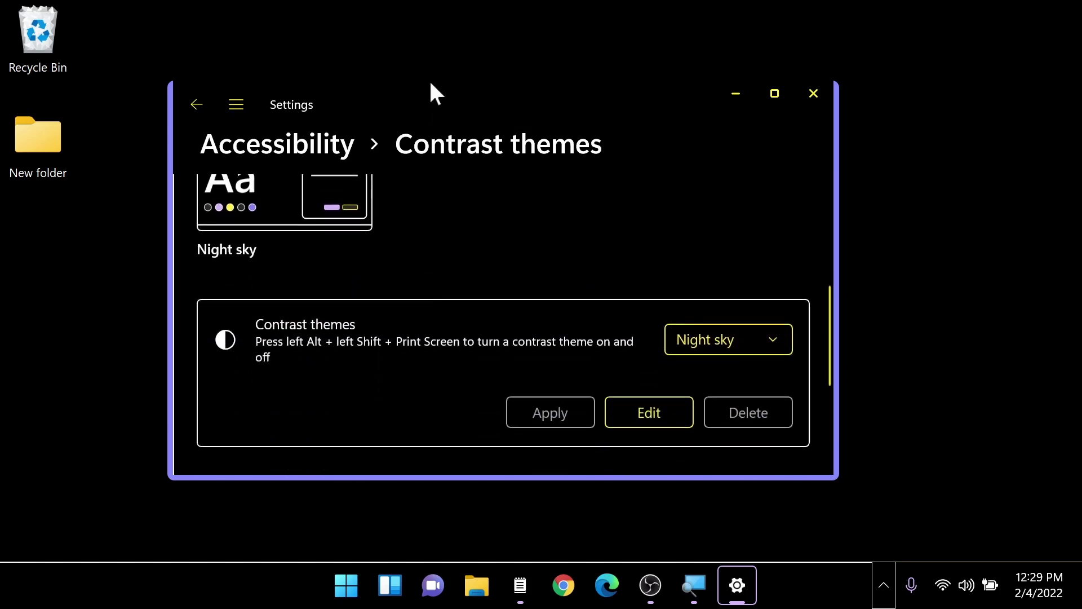
click(407, 76)
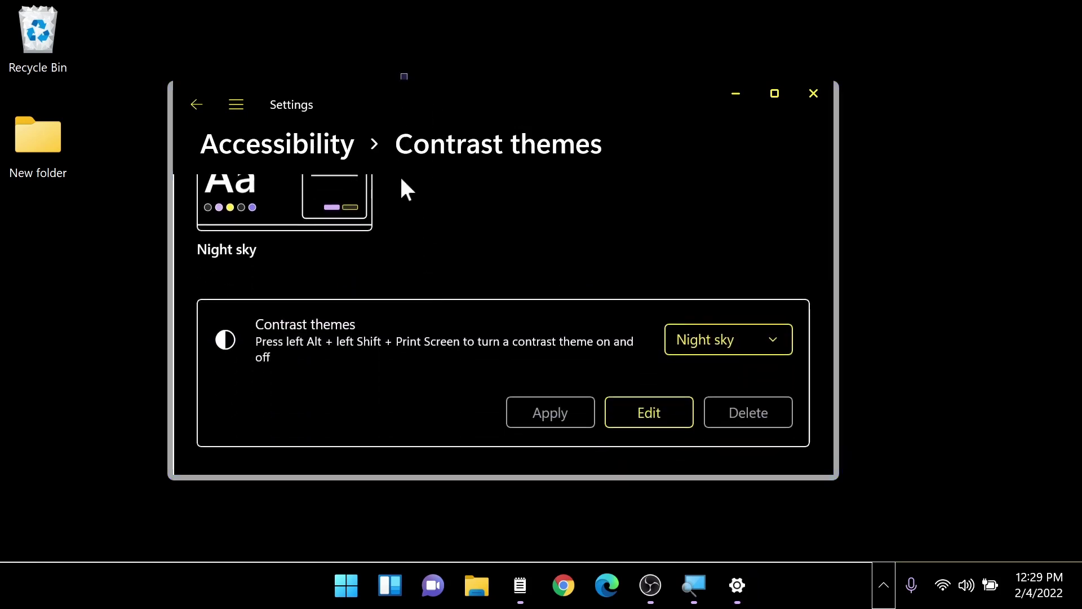
drag(358, 100, 292, 109)
scroll(490, 353, down, 5)
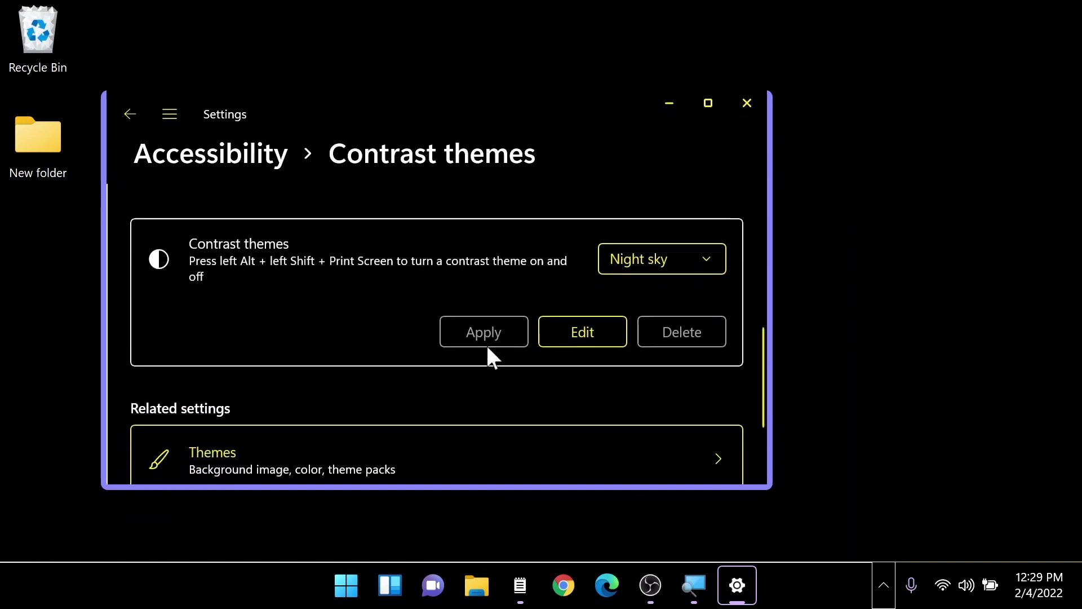
scroll(378, 369, down, 1)
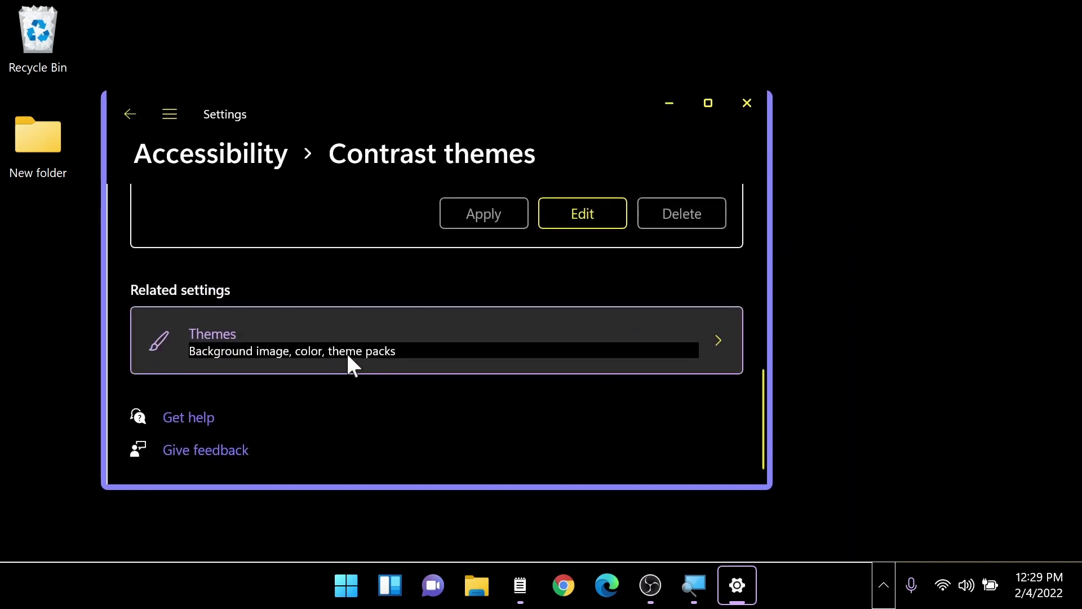
Go to Themes and then the Background settings page
click(245, 366)
scroll(338, 305, down, 5)
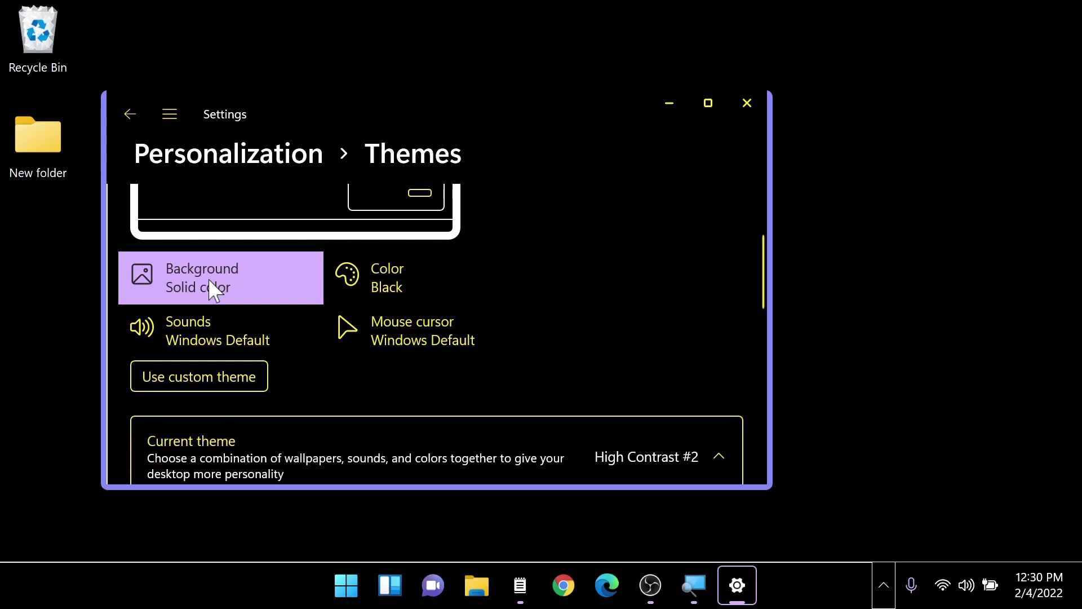
click(208, 279)
scroll(258, 318, up, 2)
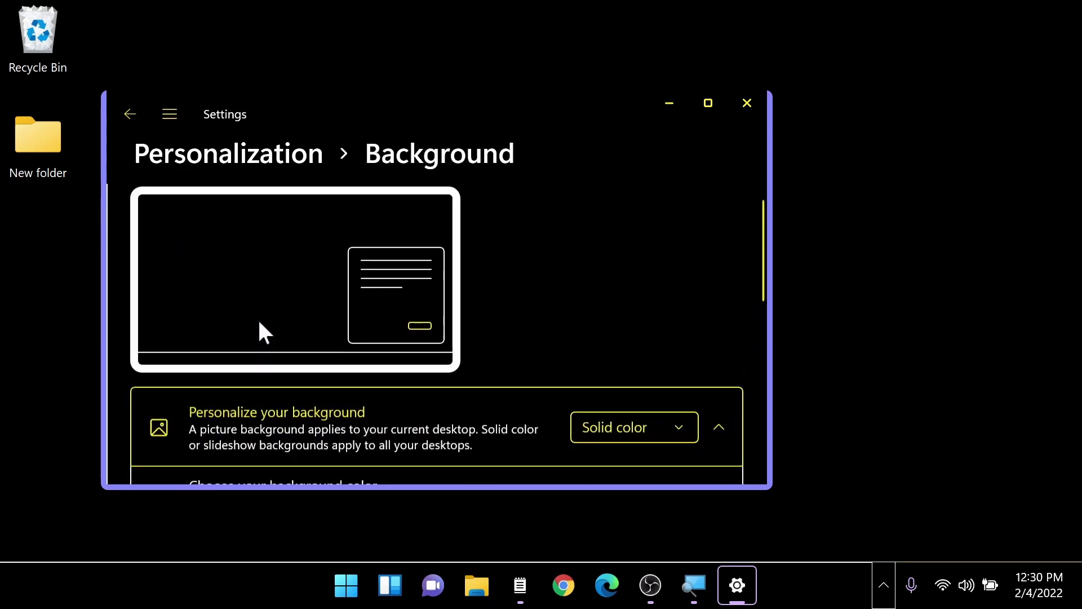
scroll(706, 370, down, 2)
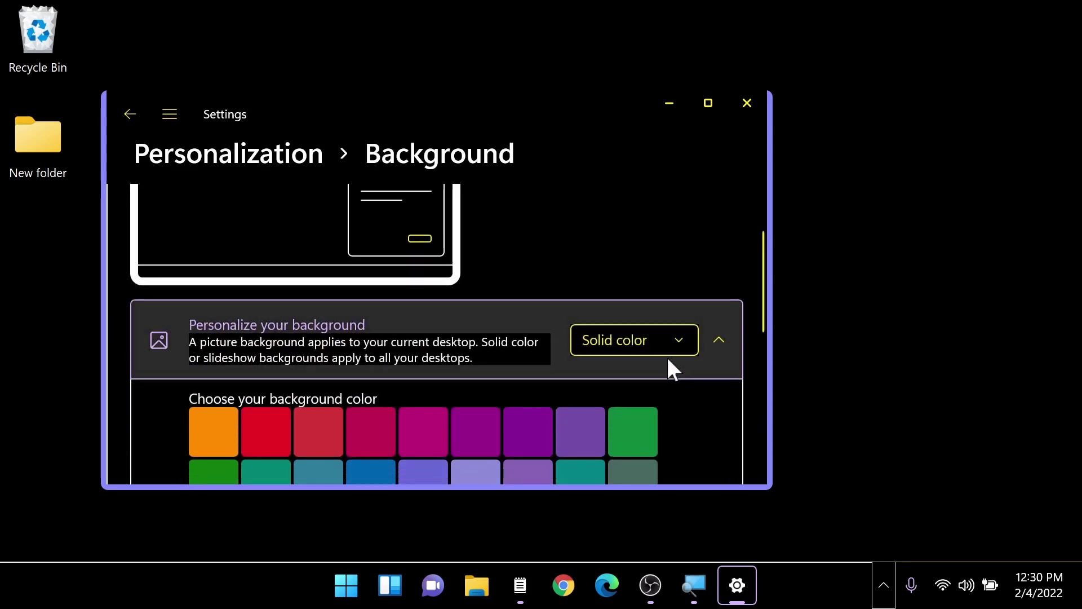
Set the background type to Picture using the purple curved image
click(652, 340)
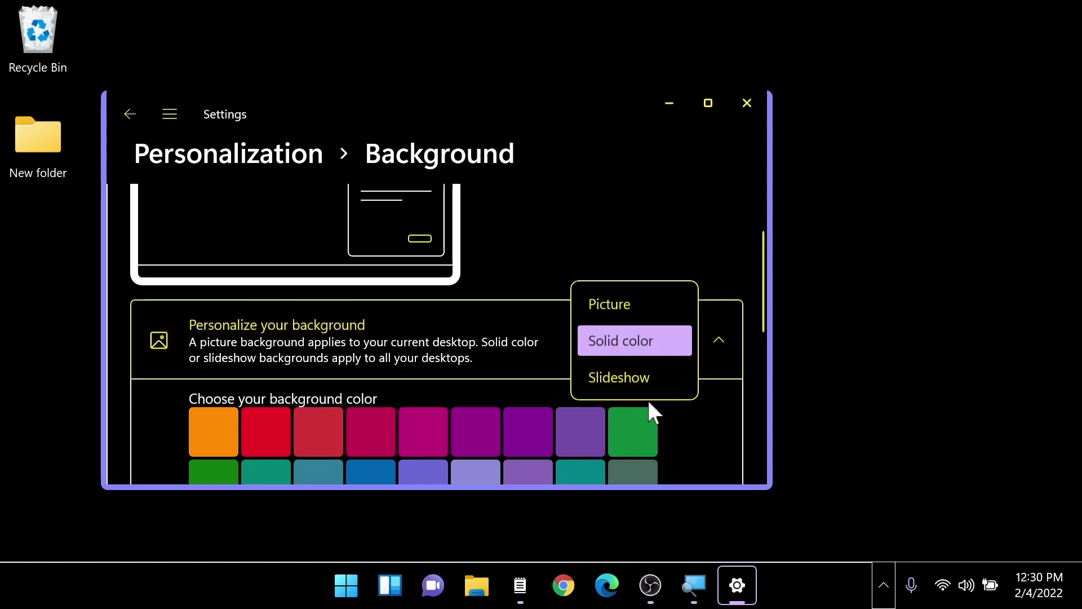
click(643, 307)
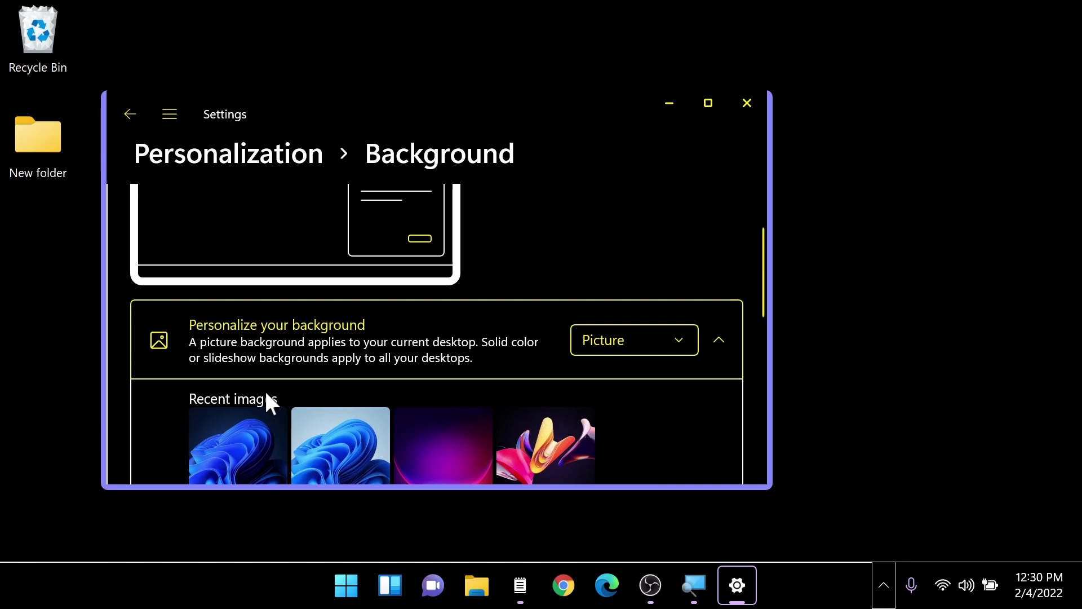
scroll(448, 469, down, 3)
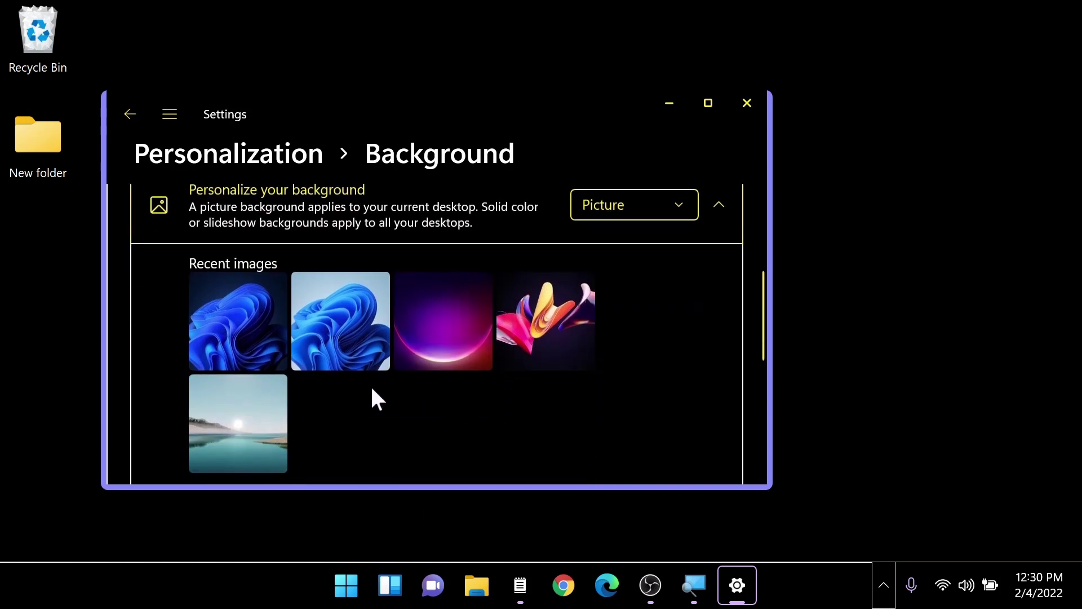
click(441, 334)
key(super+d)
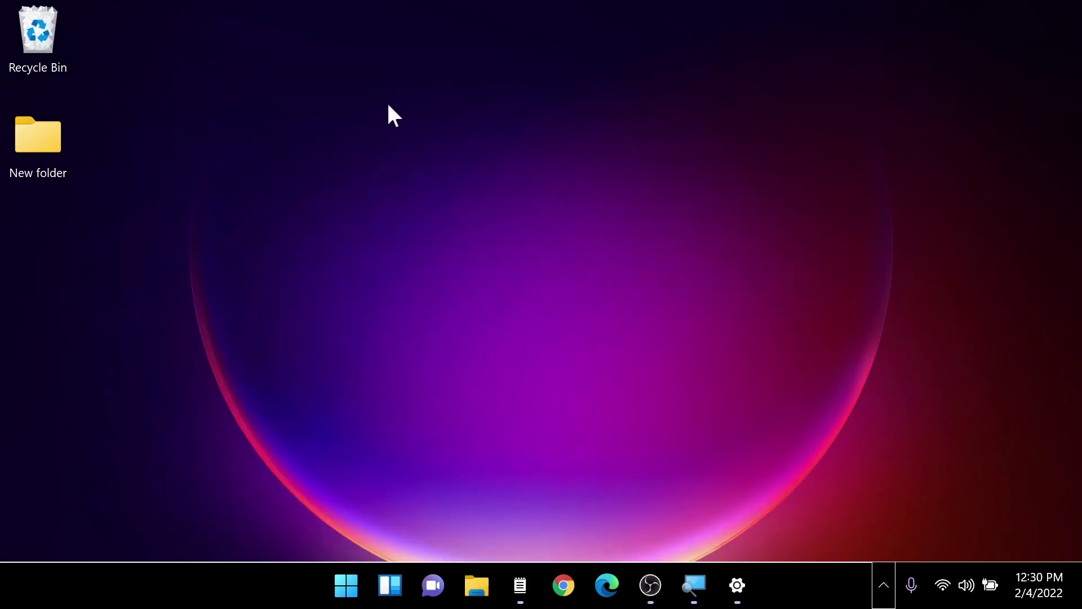
right_click(390, 104)
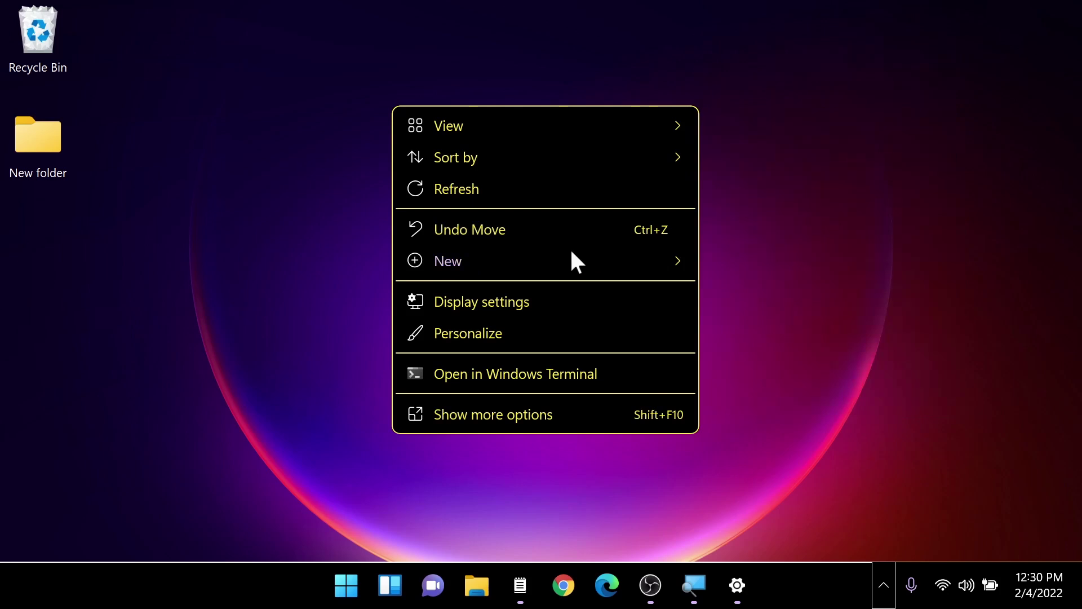
click(279, 231)
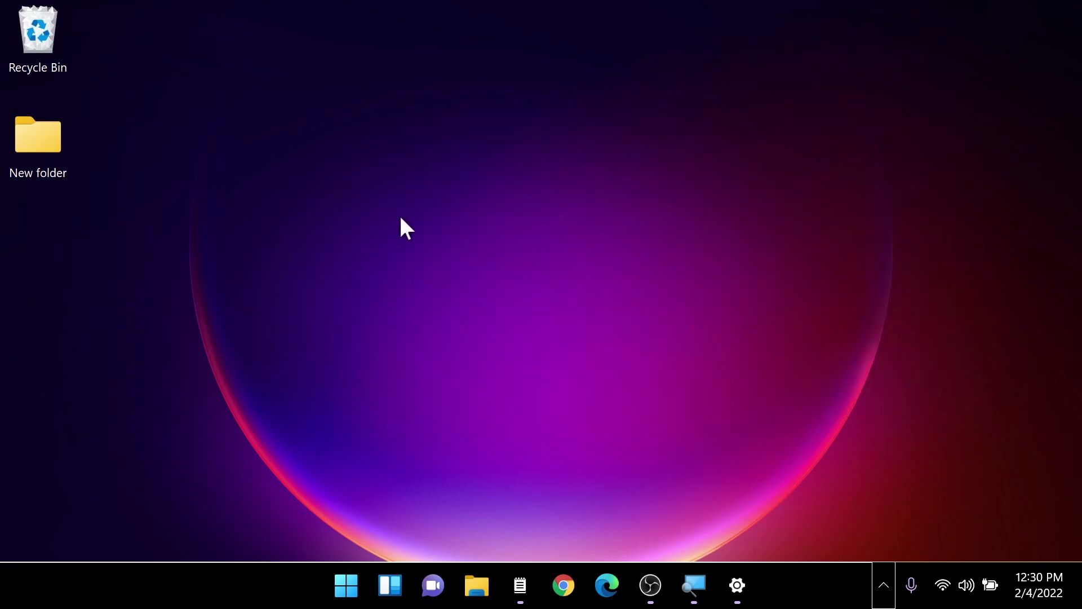
double_click(19, 146)
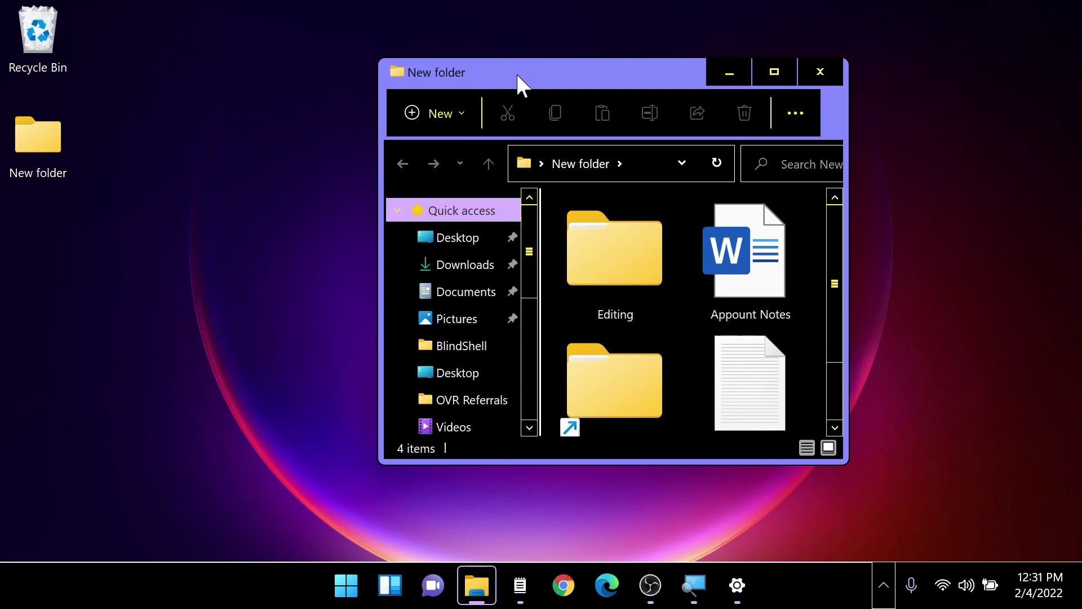
drag(517, 75, 371, 87)
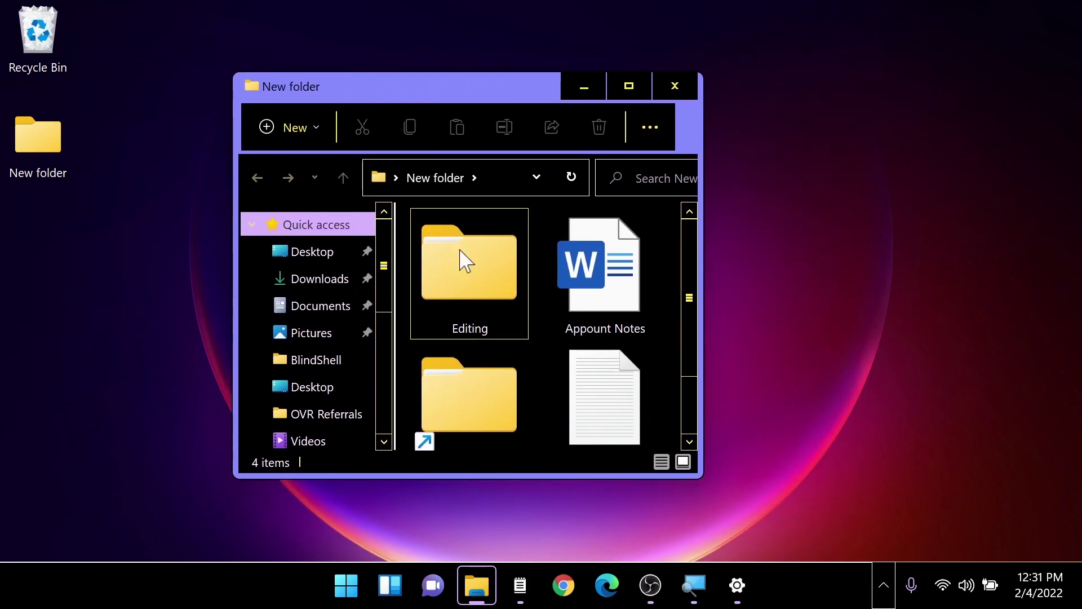
drag(702, 355, 905, 365)
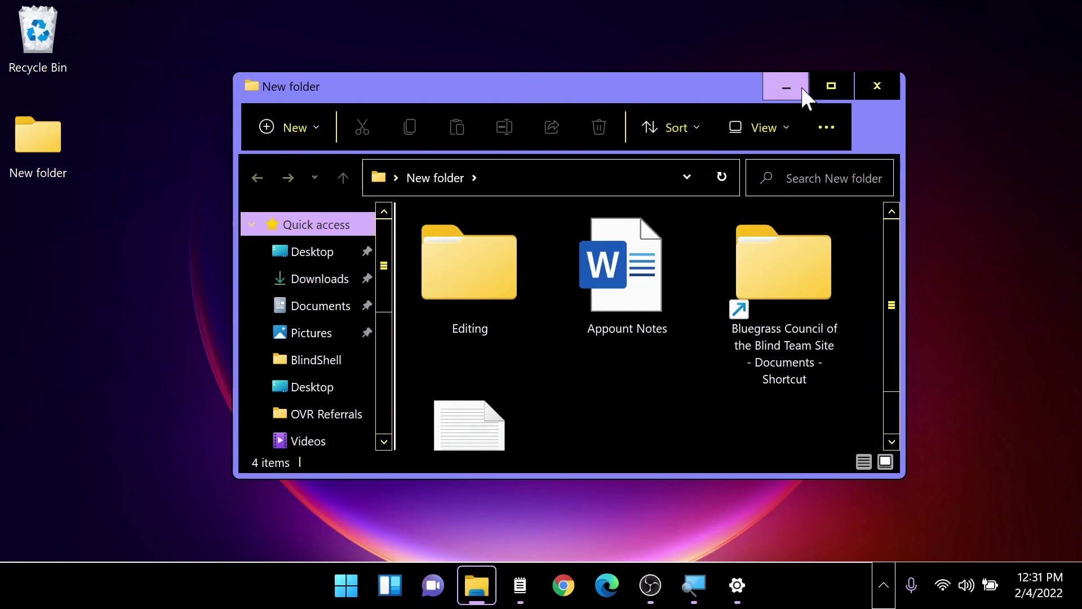
click(871, 90)
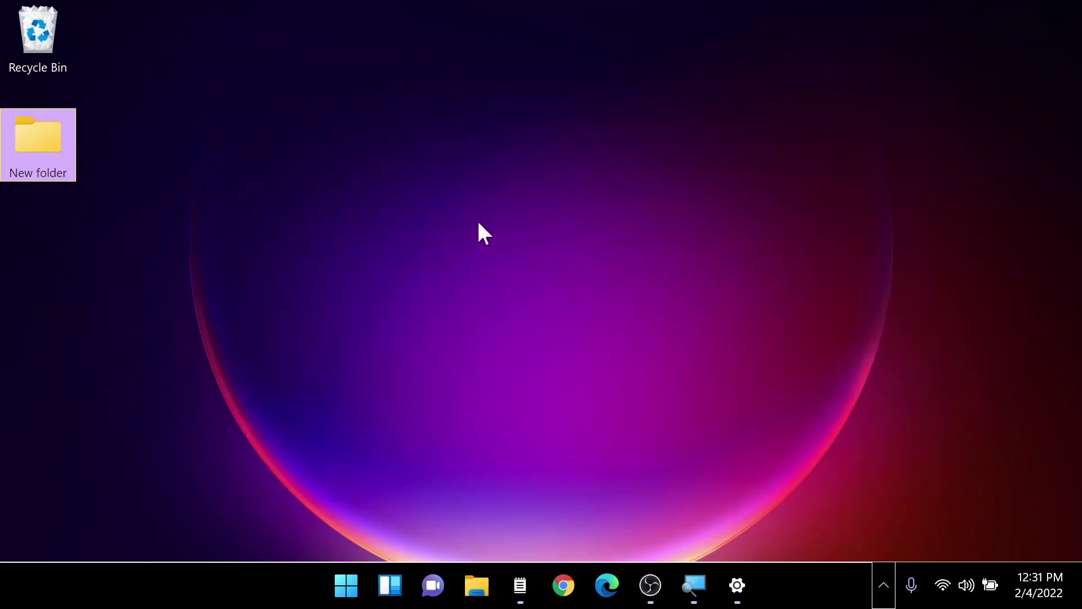